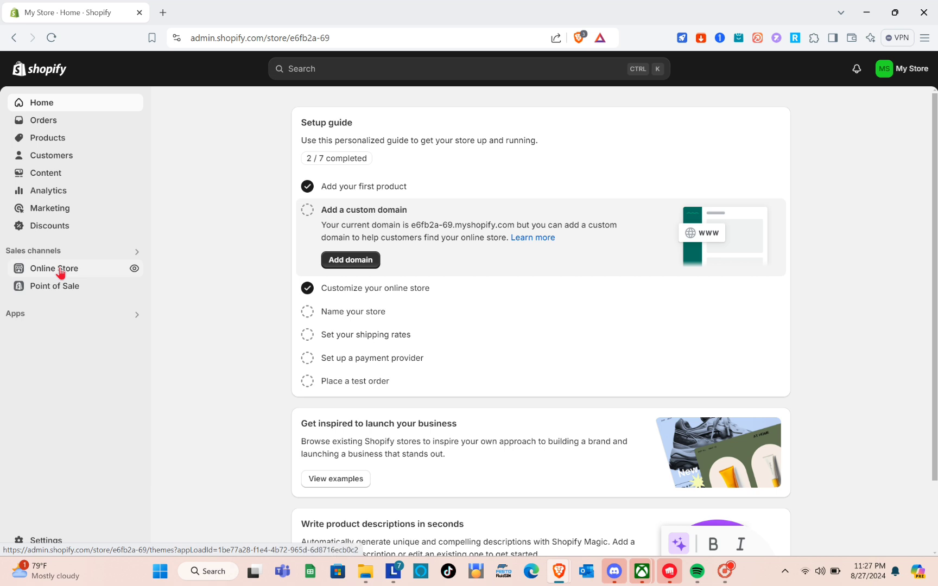
- Open the online store's themes and go to the Theme Store to explore more themes
click(60, 271)
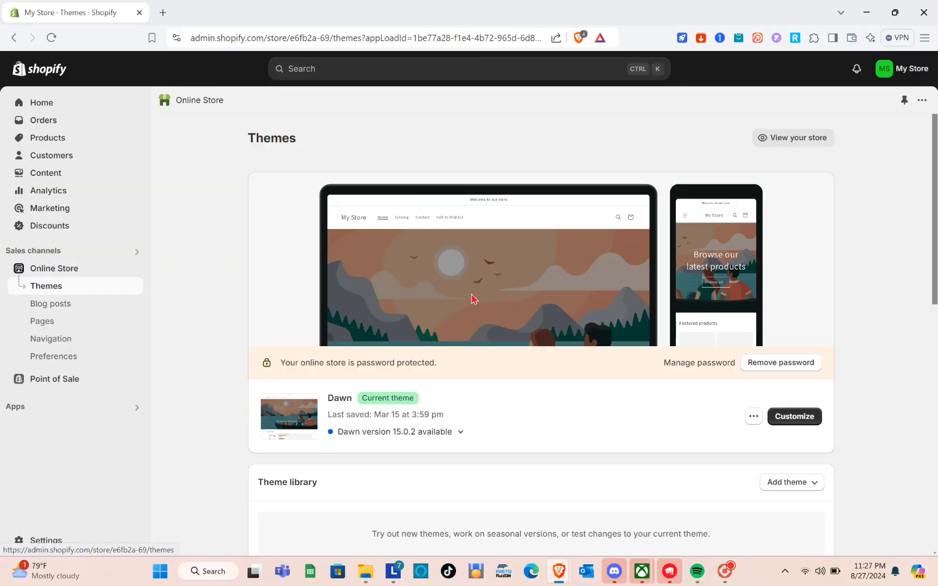
scroll(475, 350, down, 5)
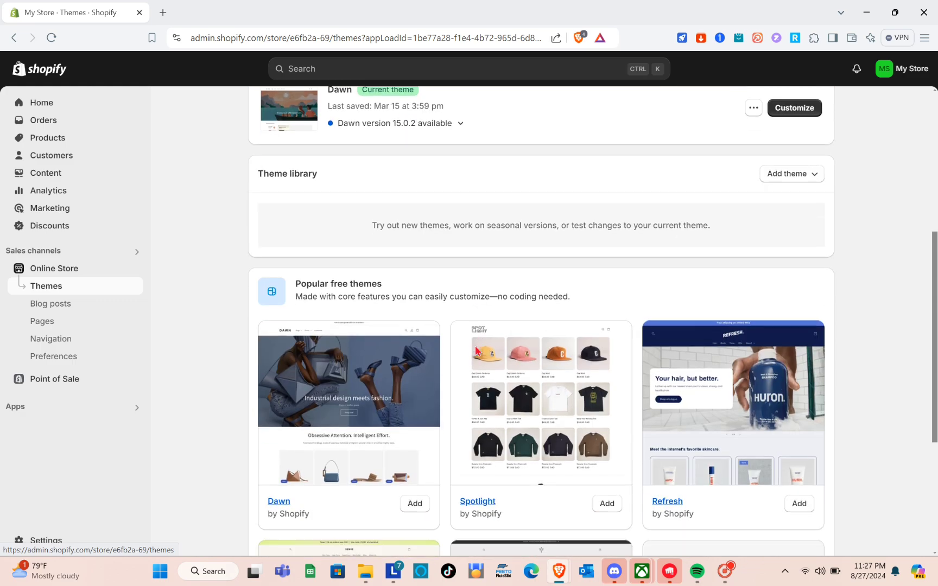
scroll(475, 350, up, 3)
scroll(475, 350, up, 1)
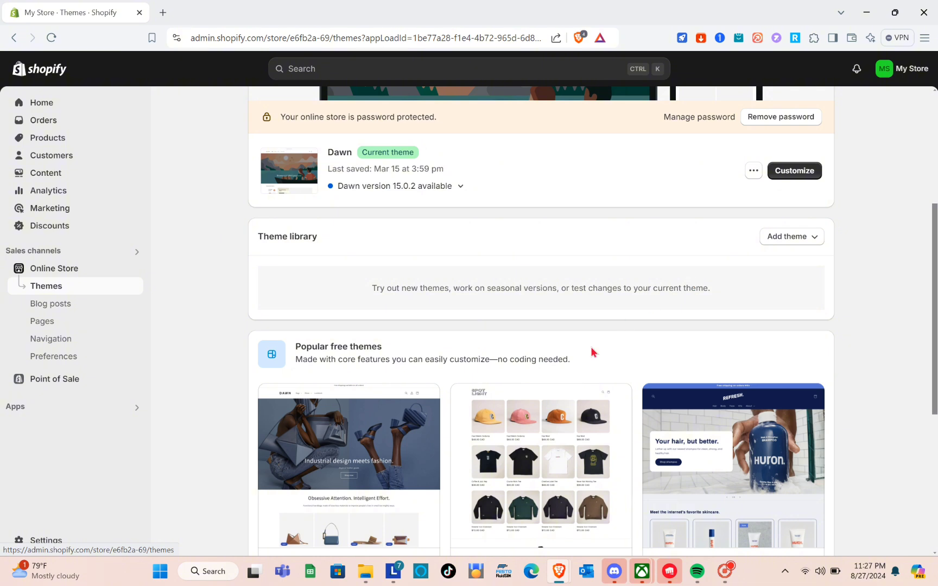
scroll(593, 351, down, 4)
scroll(598, 375, down, 2)
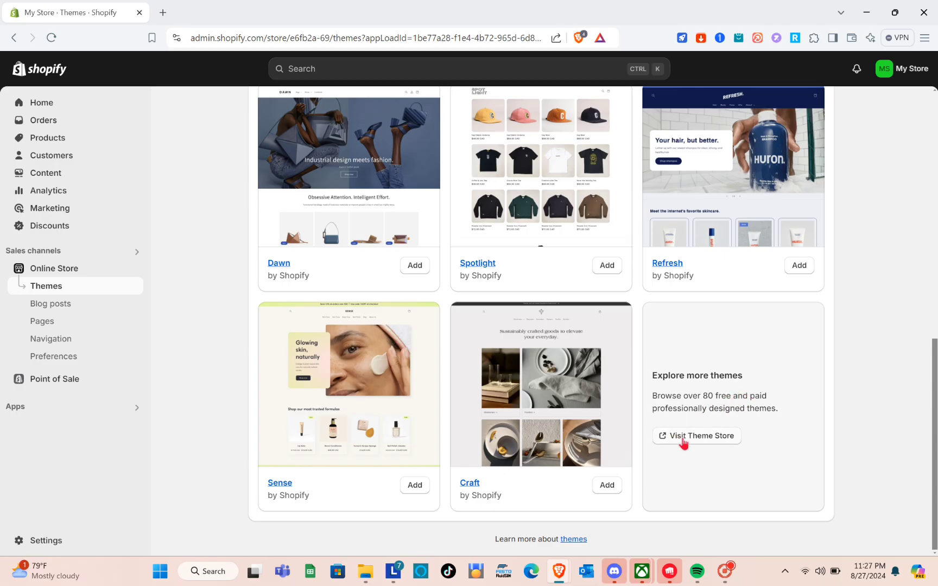
click(696, 436)
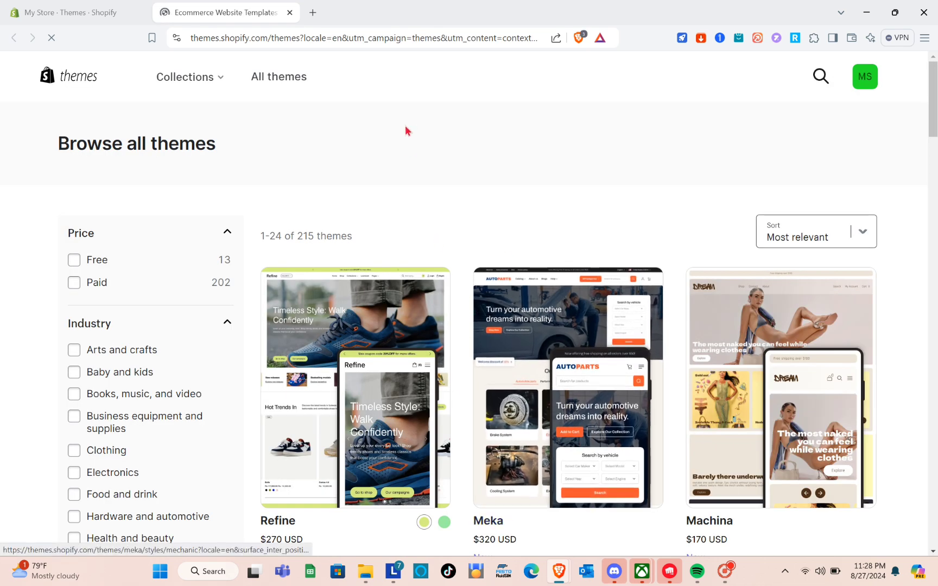
- Browse the theme listings, search for "spot" and open the Spotlight theme's page
scroll(480, 376, down, 5)
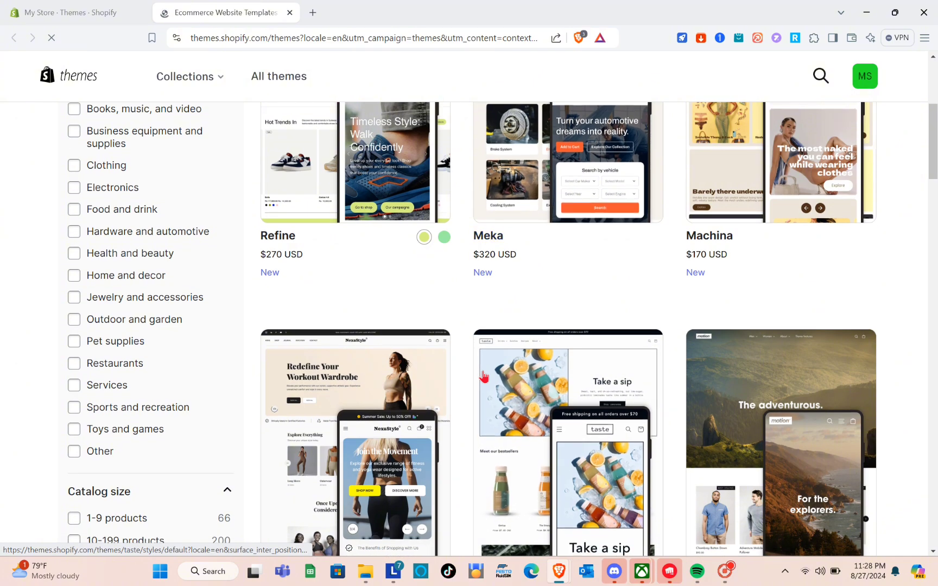
scroll(483, 374, down, 4)
scroll(485, 376, down, 8)
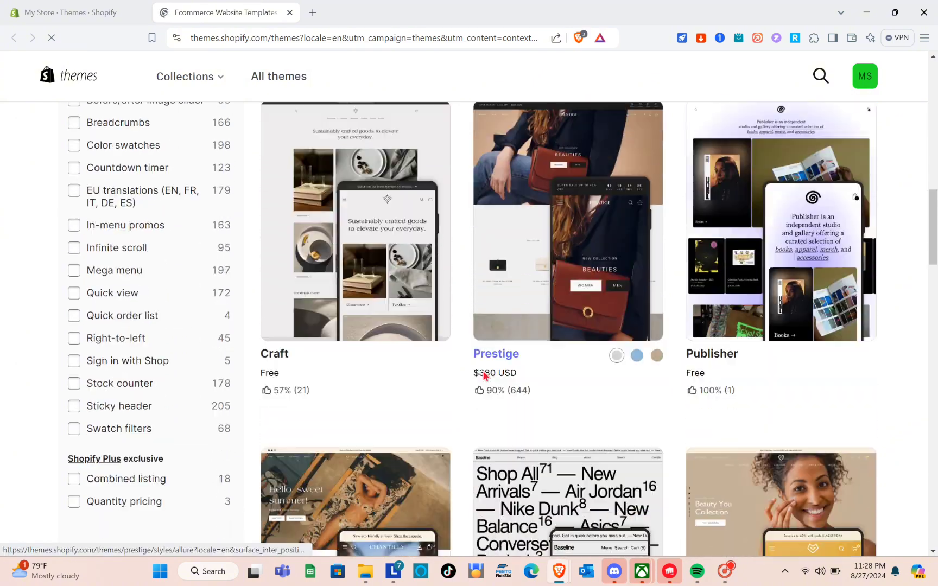
scroll(485, 376, down, 3)
scroll(484, 376, up, 15)
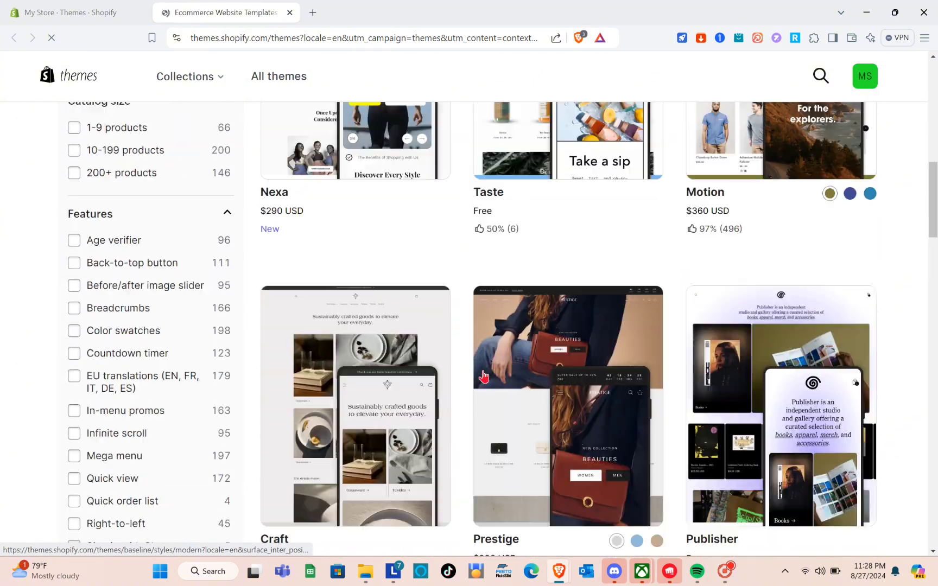
scroll(485, 376, up, 5)
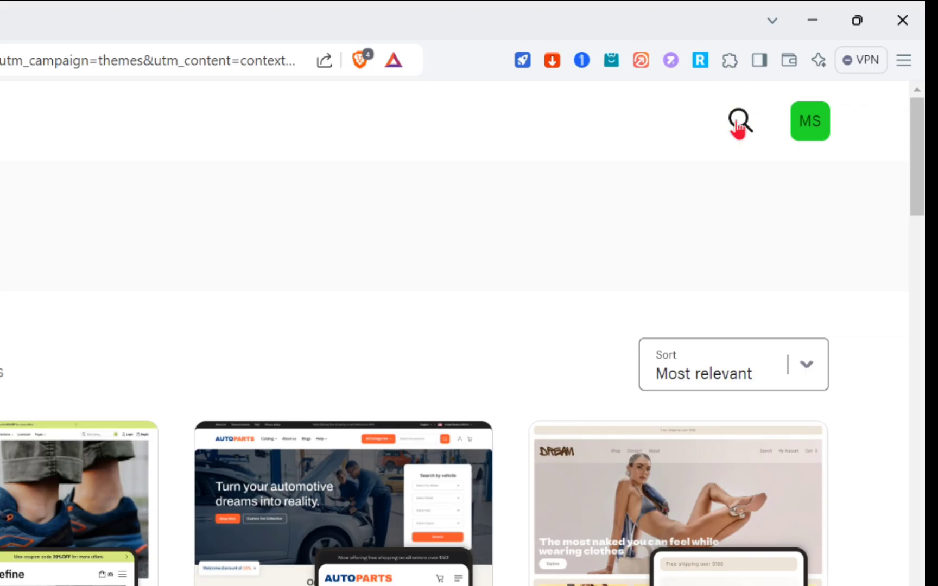
click(739, 123)
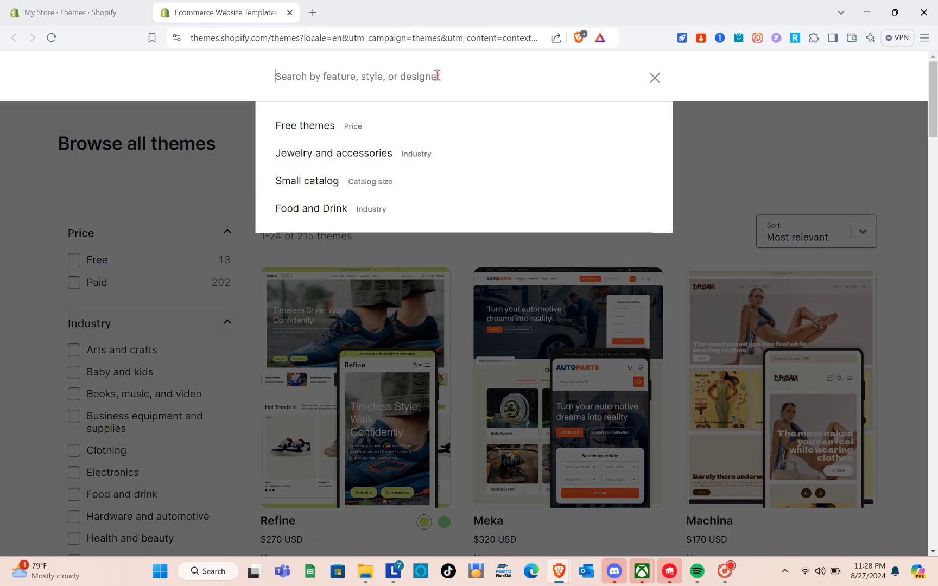
text(spot)
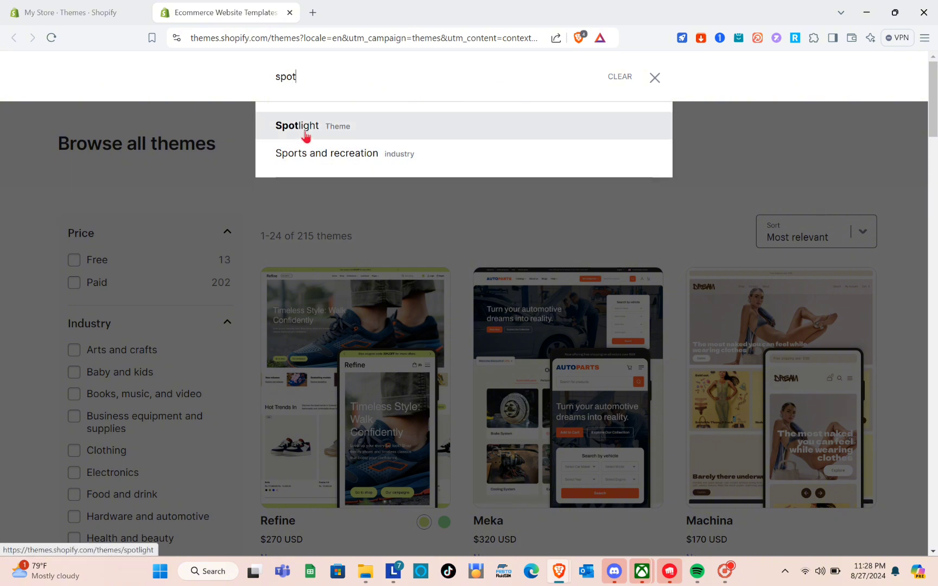
click(306, 137)
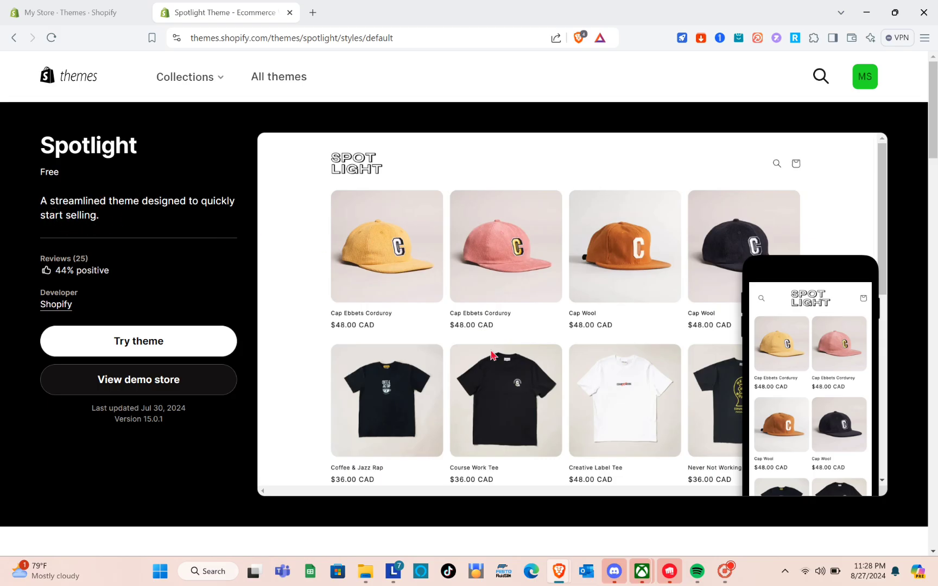
- Look through the Spotlight theme's desktop preview and add the theme to the store as a trial
scroll(483, 308, down, 5)
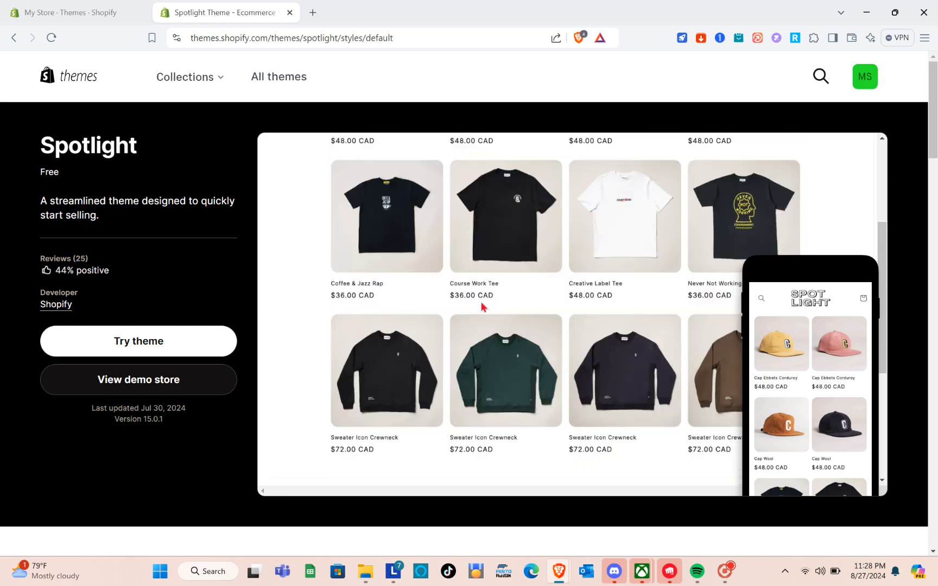
scroll(481, 306, down, 3)
scroll(481, 307, up, 6)
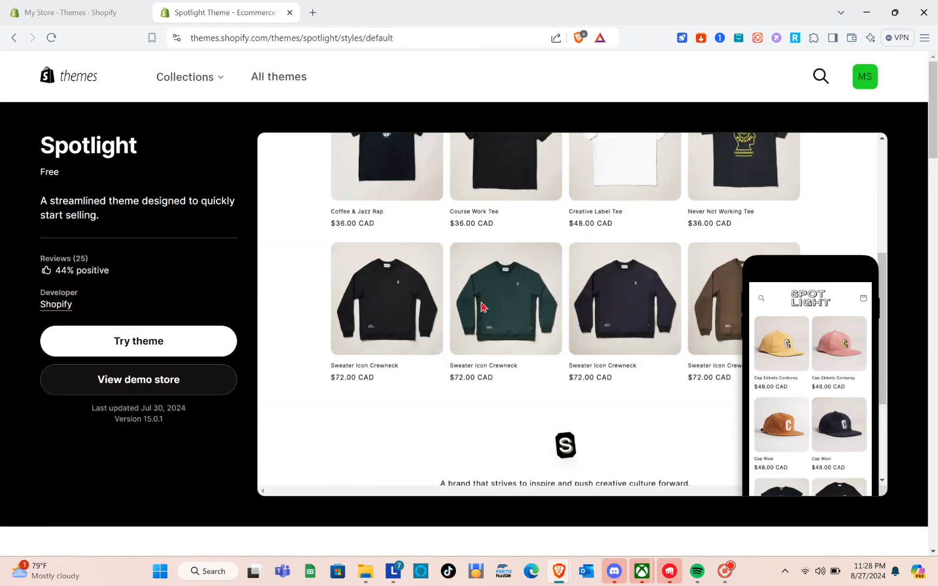
scroll(392, 326, up, 3)
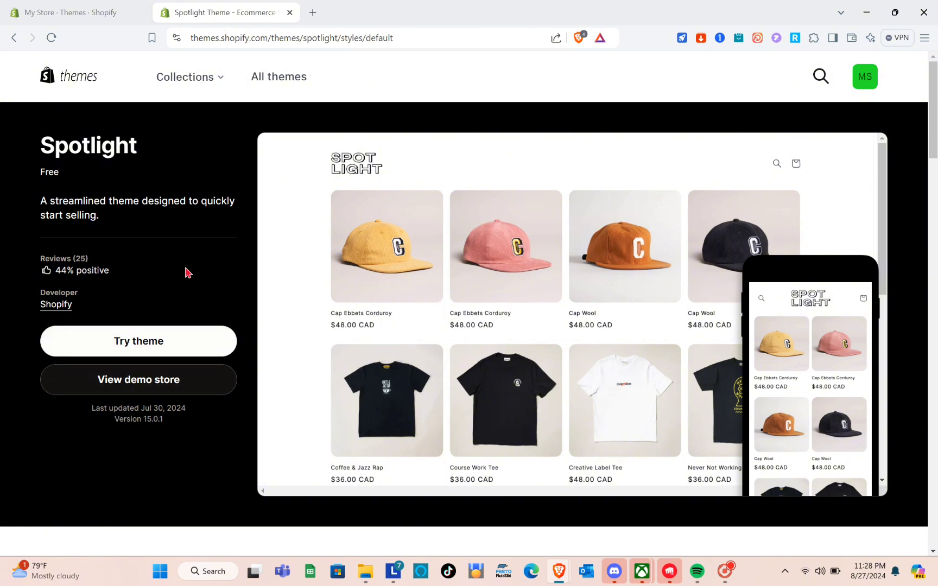
click(160, 341)
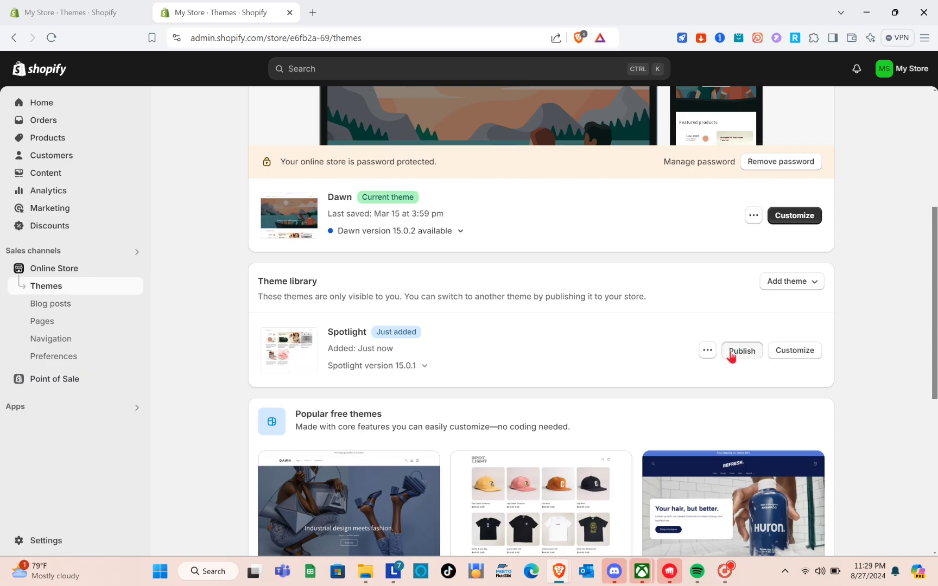
- Publish the Spotlight theme from the theme library to replace the current Dawn theme
click(693, 358)
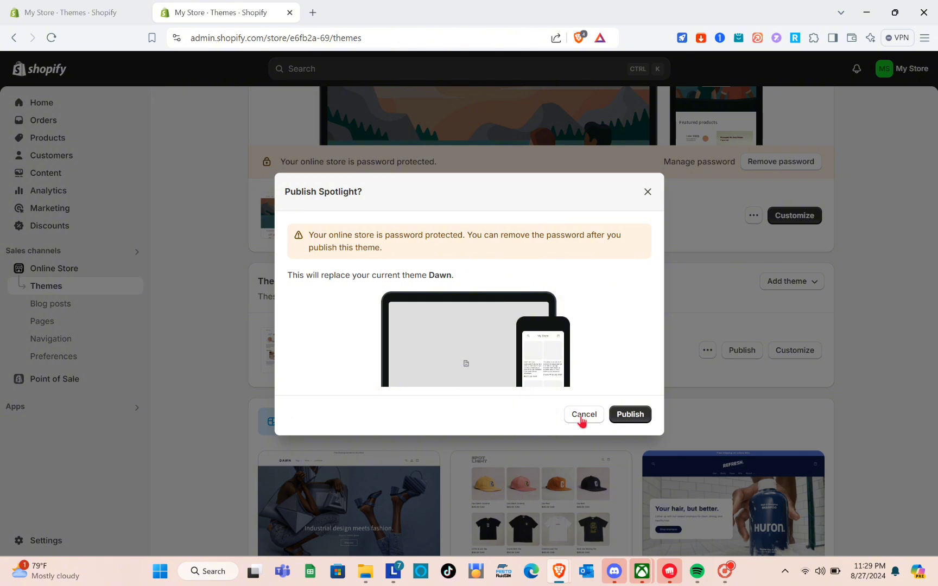
click(630, 416)
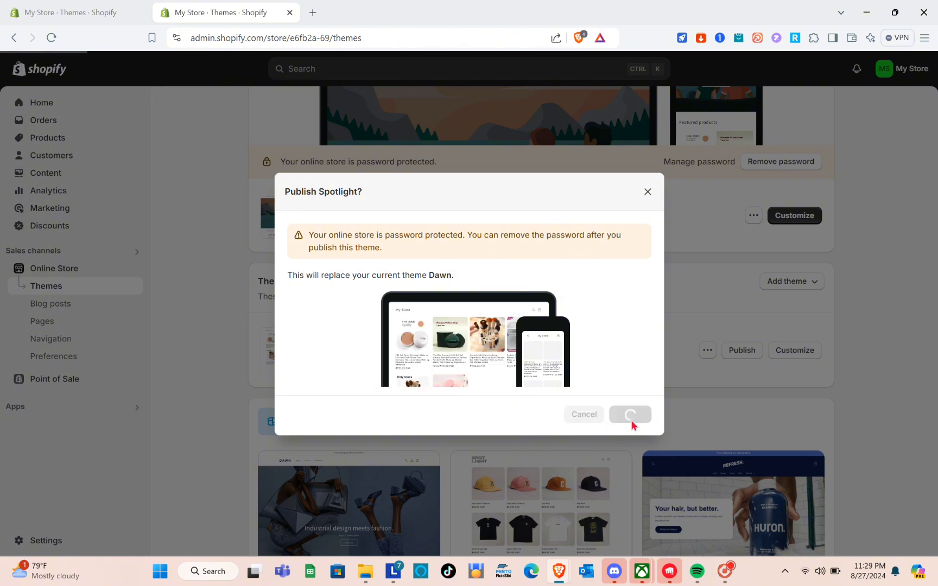
scroll(568, 289, up, 4)
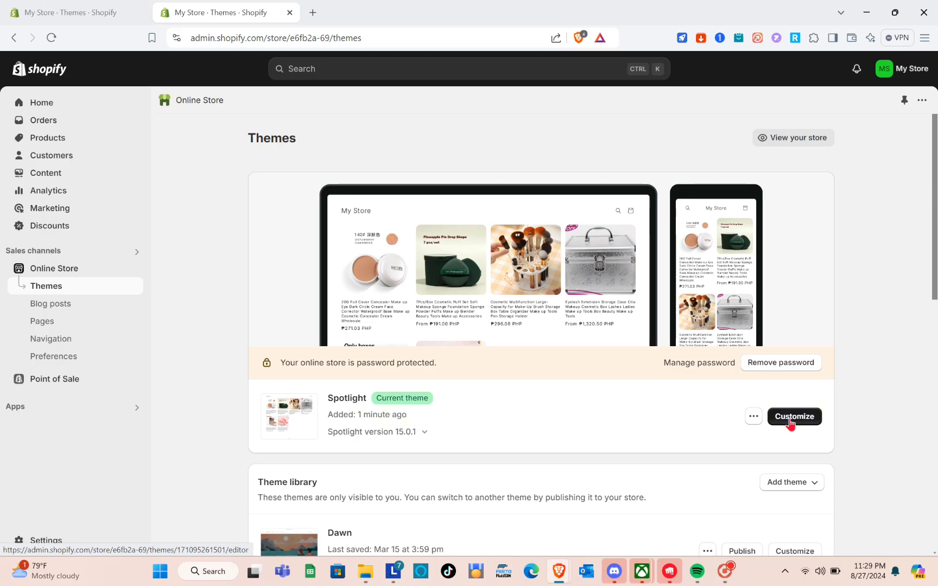
- Open the Spotlight theme for customization and review the featured collection's product layout on the home page
click(793, 420)
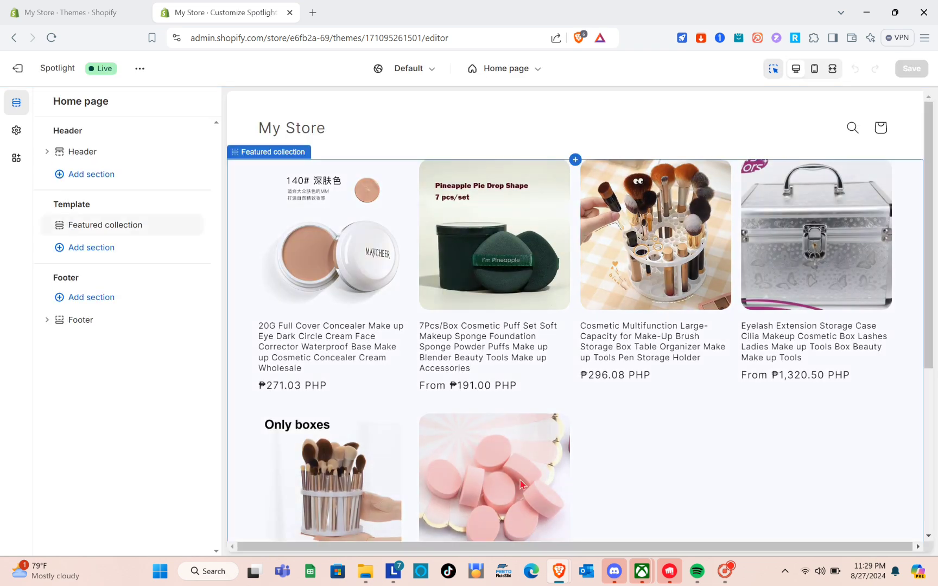
scroll(641, 473, down, 5)
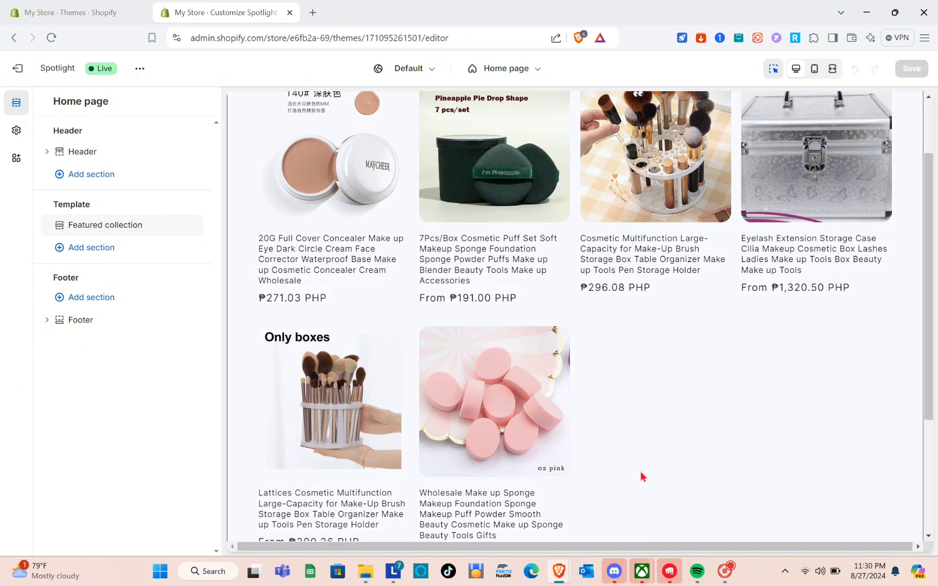
scroll(640, 471, up, 5)
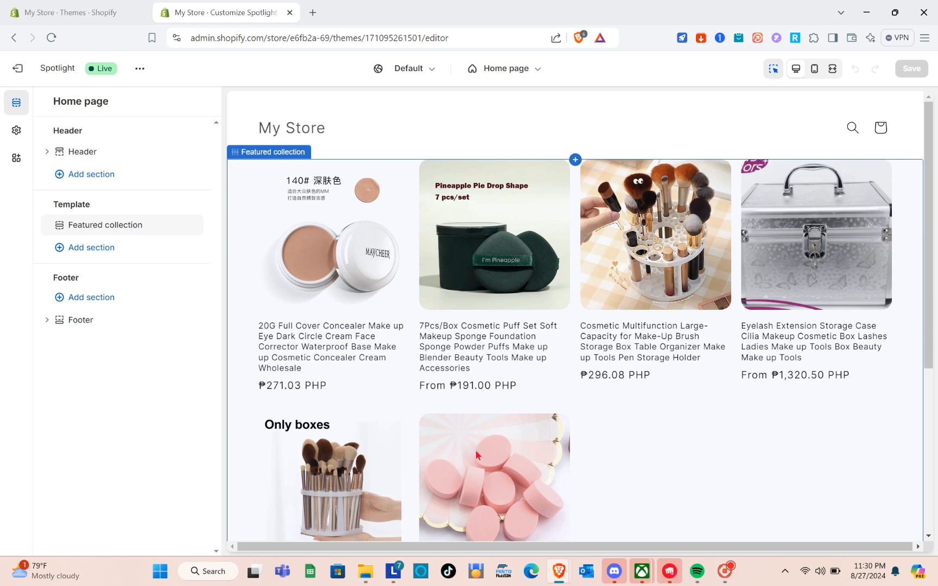
scroll(560, 466, down, 4)
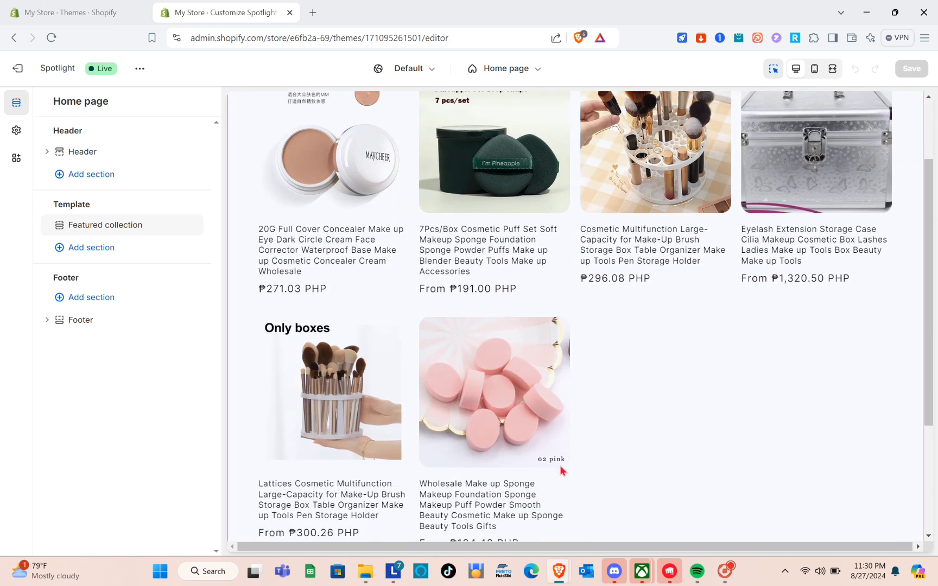
scroll(560, 466, up, 4)
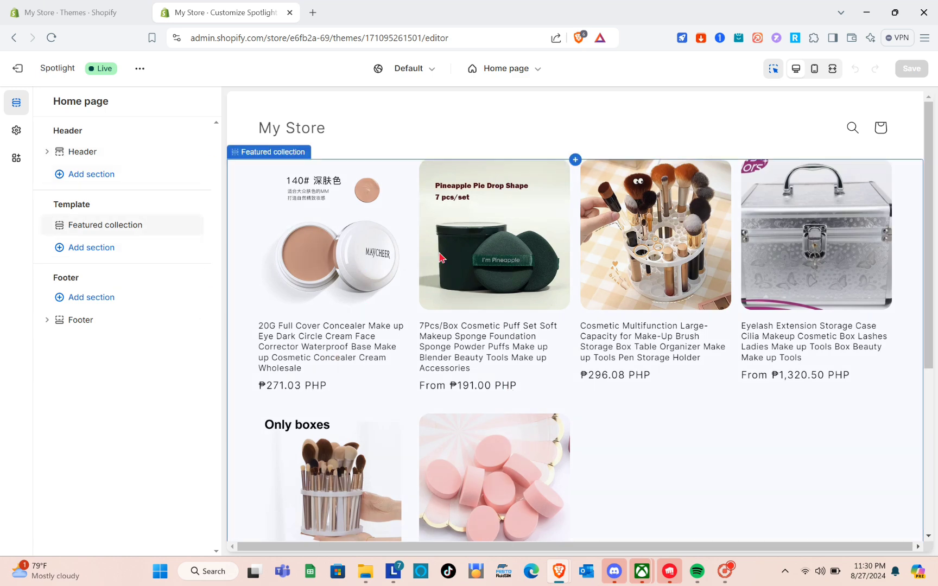
- Leave the header section's options and open the logo options in the theme settings
click(321, 120)
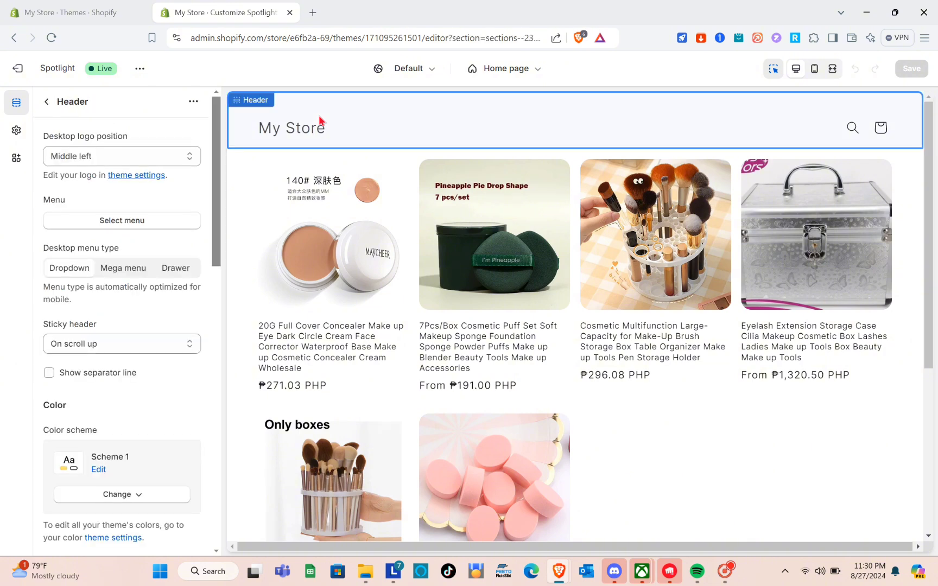
key(Escape)
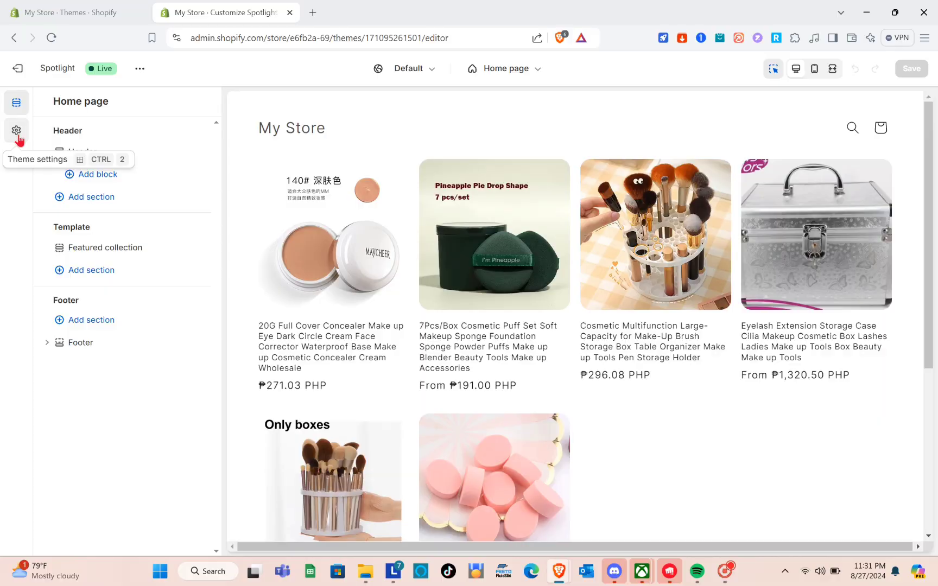
click(28, 255)
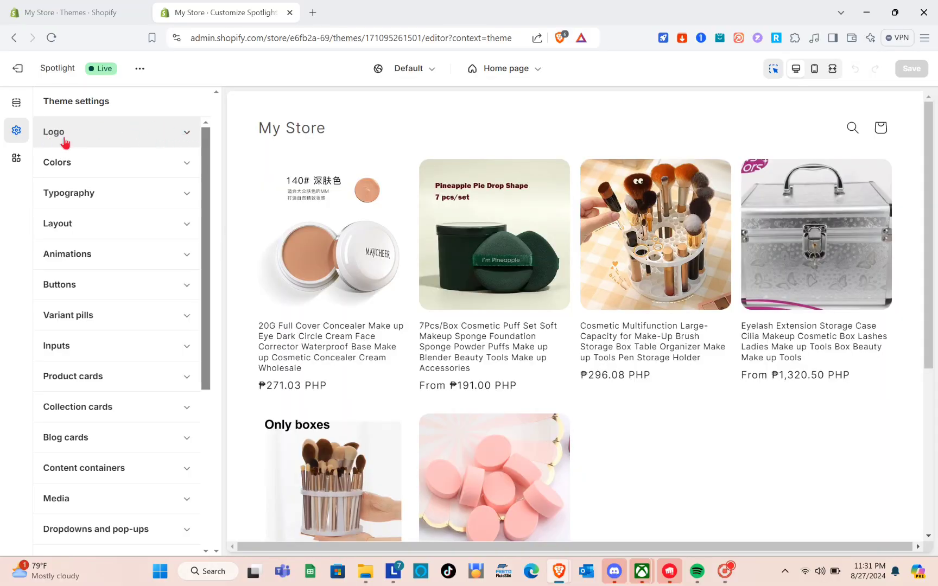
click(149, 132)
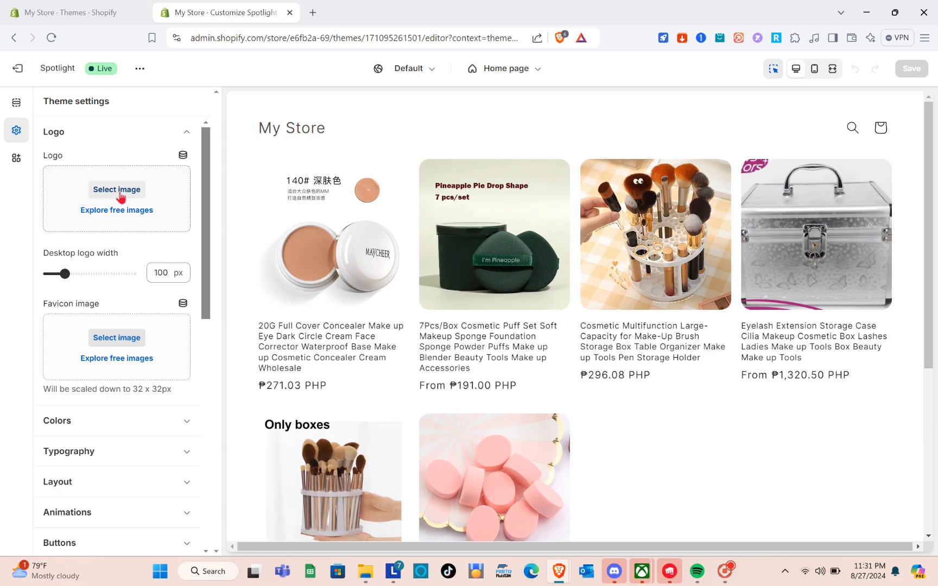
- Set the brown makeup sponge JPG whose file name starts with 418cb5e4e8610ec9 as the store logo
click(117, 189)
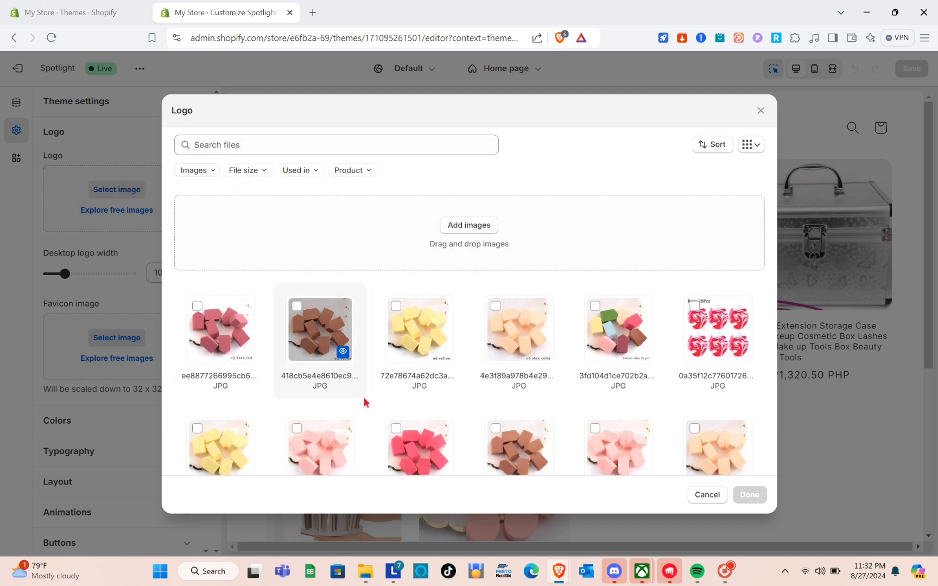
scroll(370, 407, down, 3)
scroll(375, 413, up, 5)
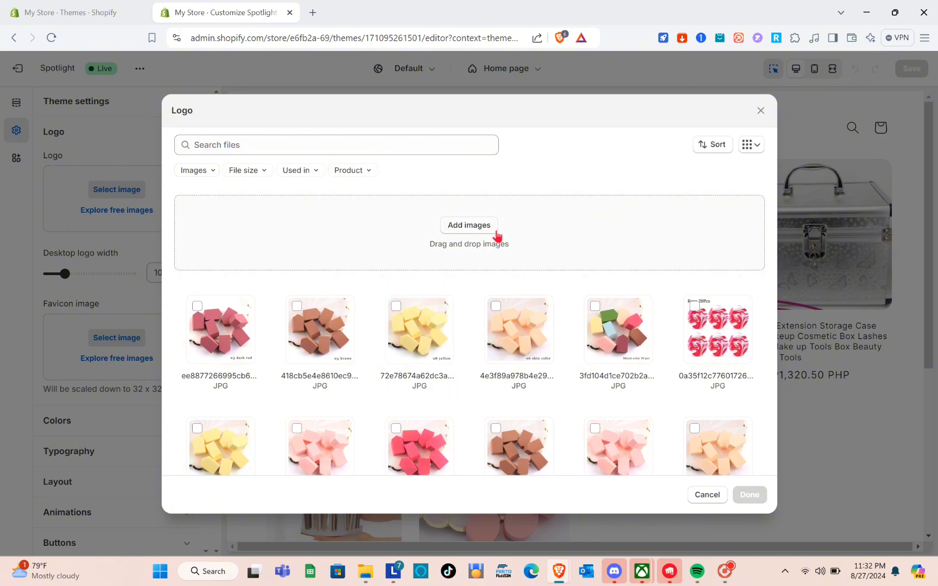
scroll(472, 383, down, 5)
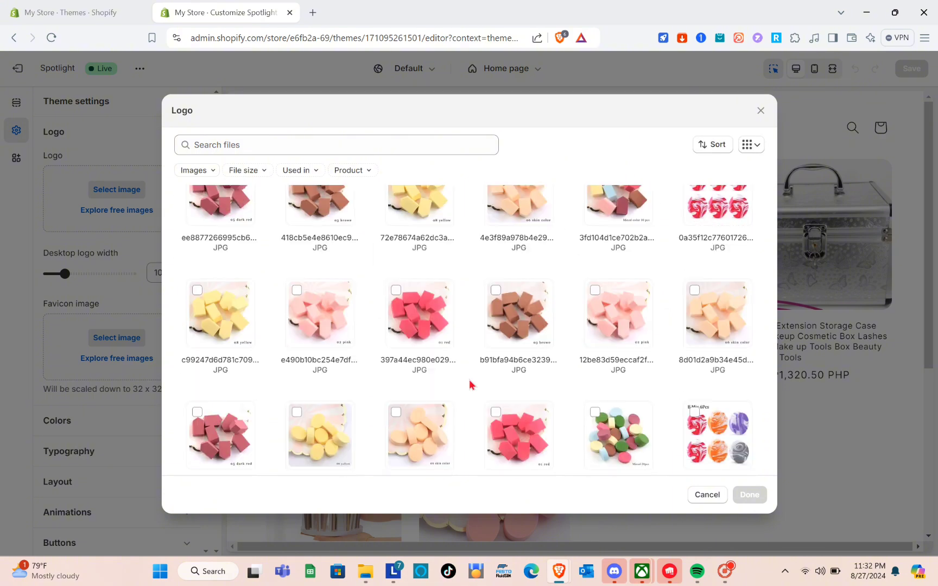
scroll(472, 384, down, 2)
scroll(470, 383, up, 6)
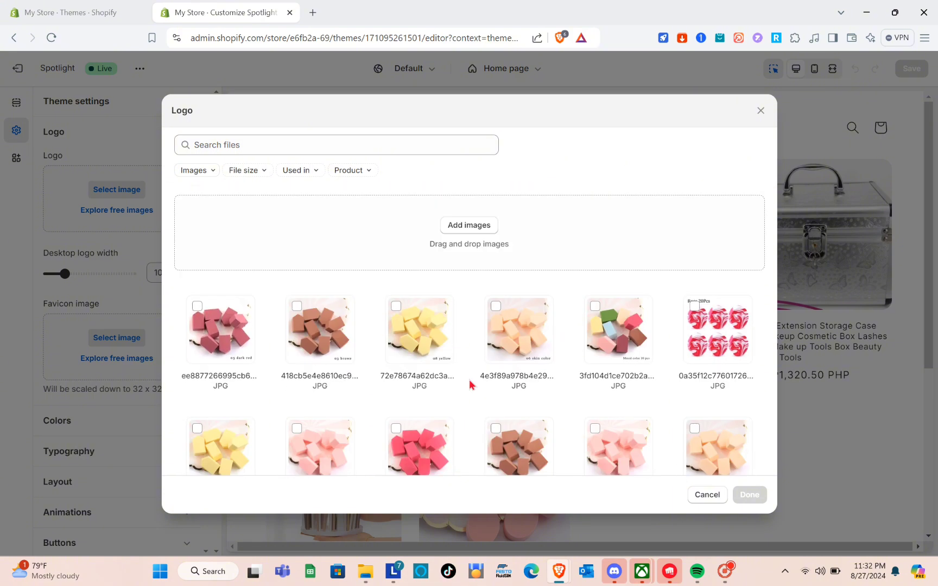
click(298, 306)
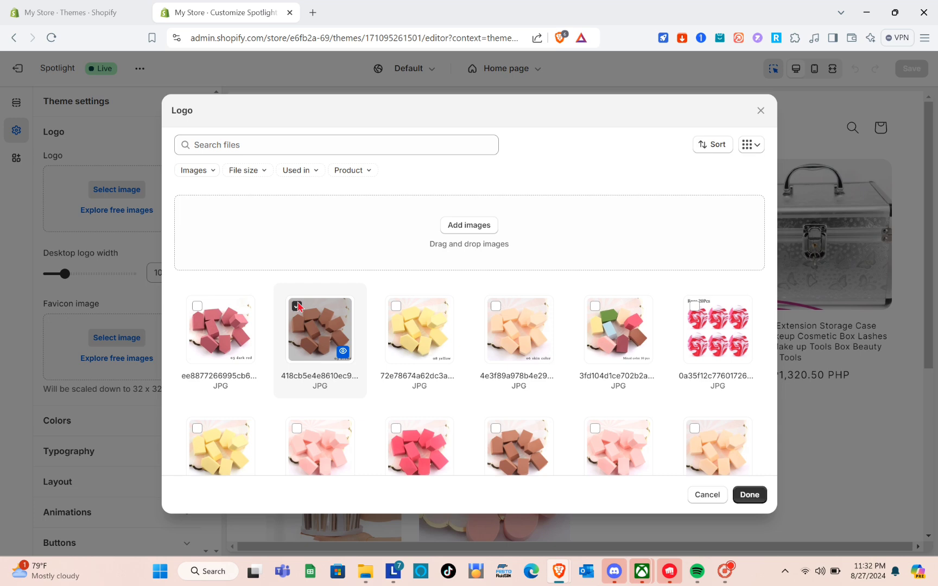
click(749, 495)
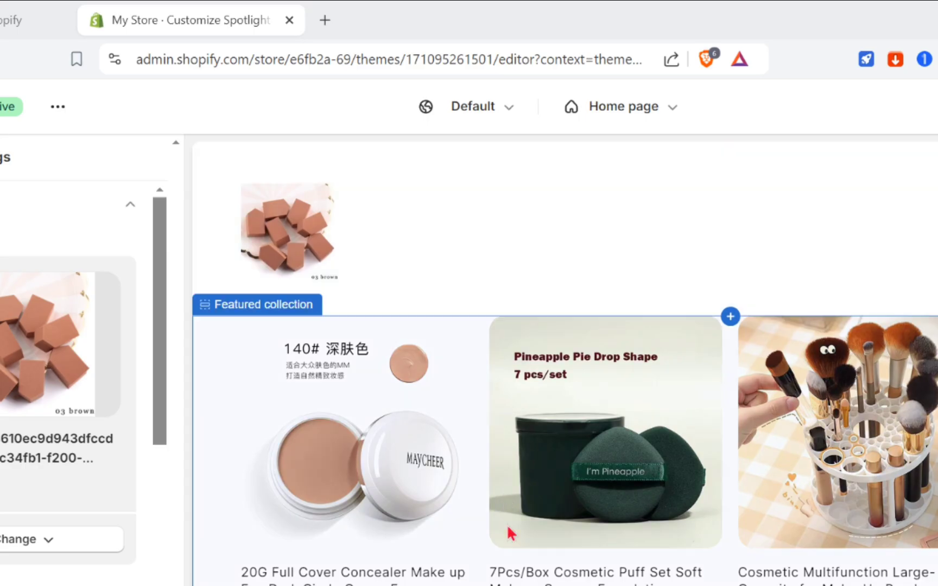
scroll(433, 345, down, 2)
scroll(433, 345, up, 2)
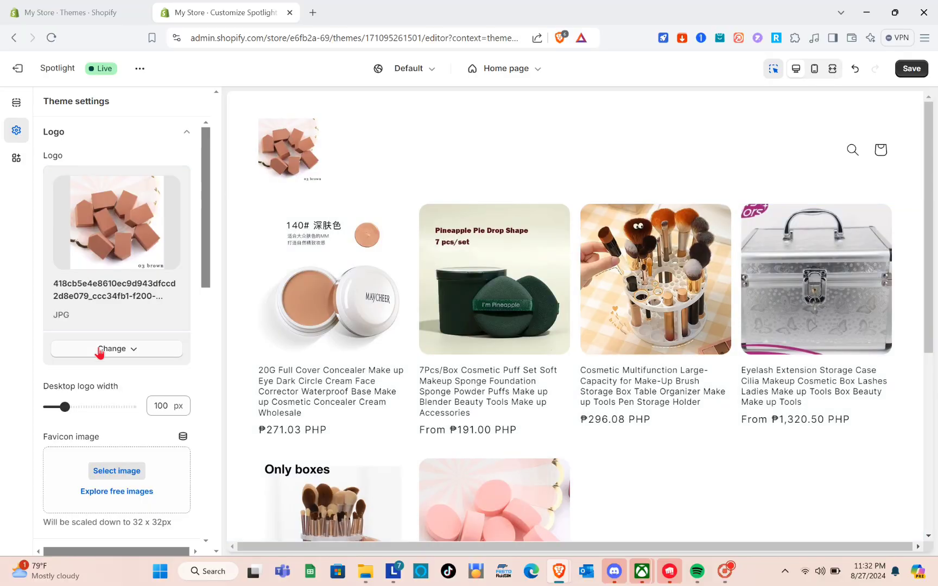
- Try a desktop logo width of 140 px and set it back to 100 px
scroll(99, 354, down, 1)
scroll(99, 353, down, 1)
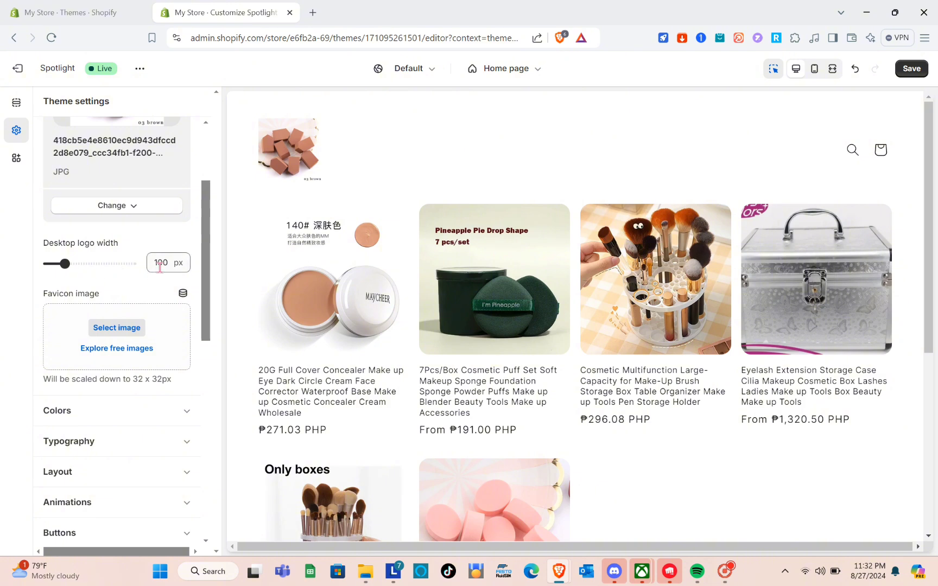
drag(64, 263, 77, 264)
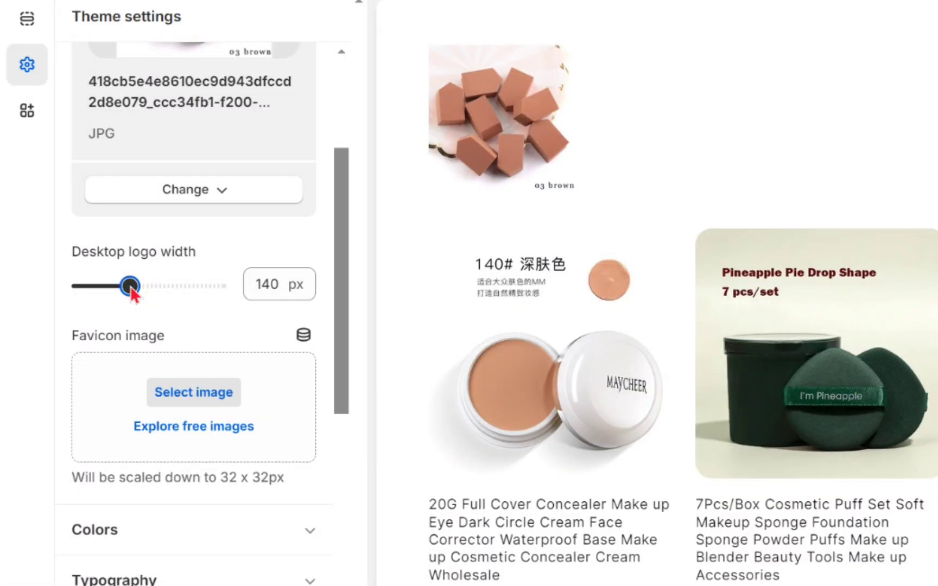
drag(129, 284, 105, 285)
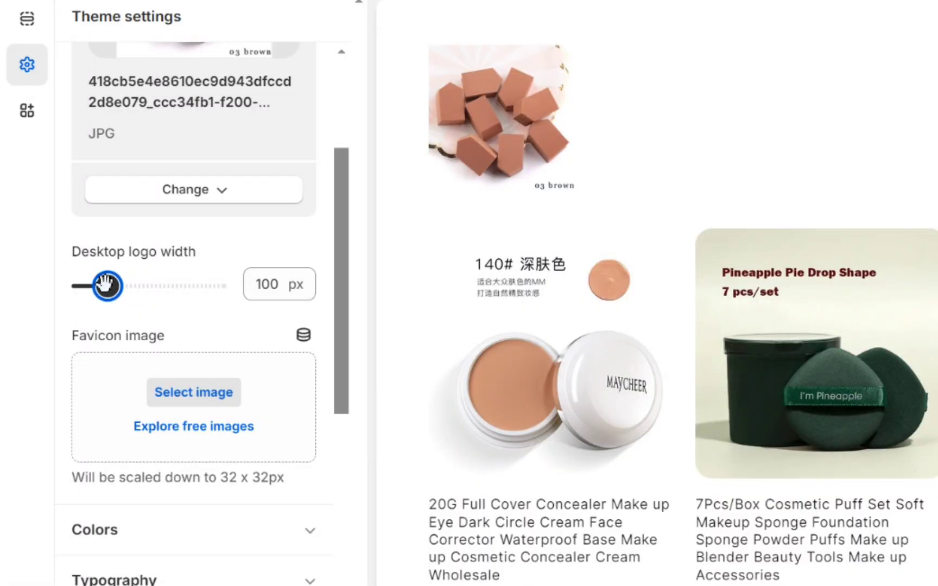
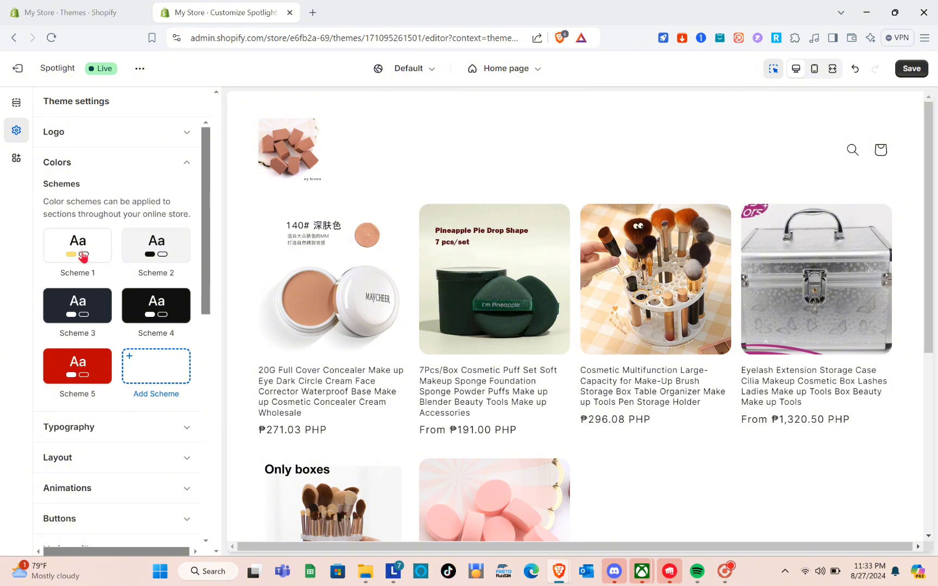
- Review the individual colors of Scheme 1 and Scheme 5 in the theme's color settings
click(83, 255)
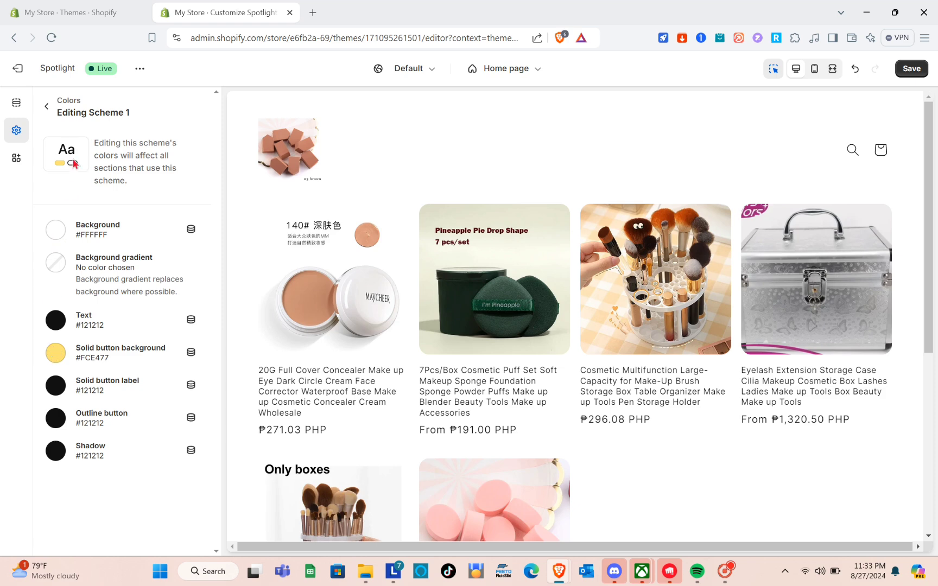
click(47, 106)
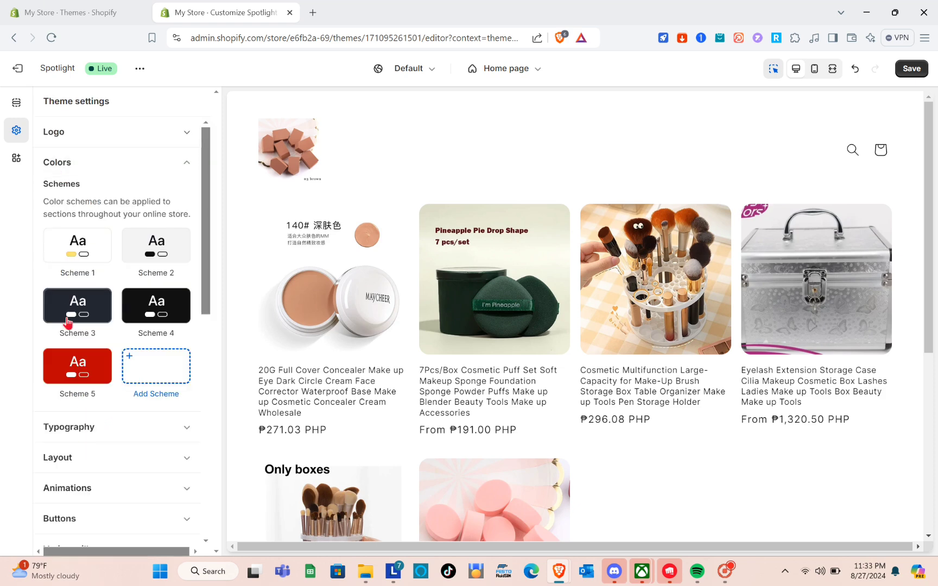
click(75, 365)
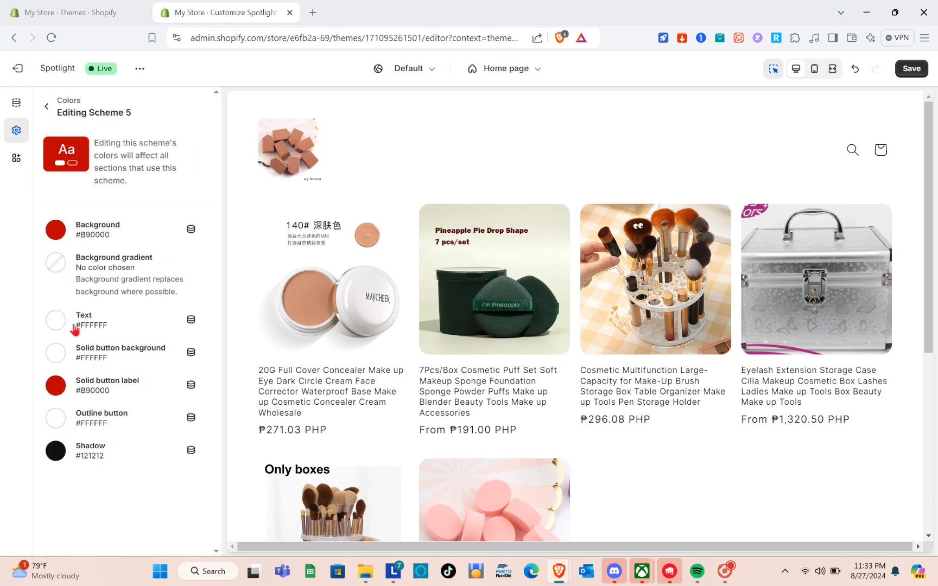
click(47, 106)
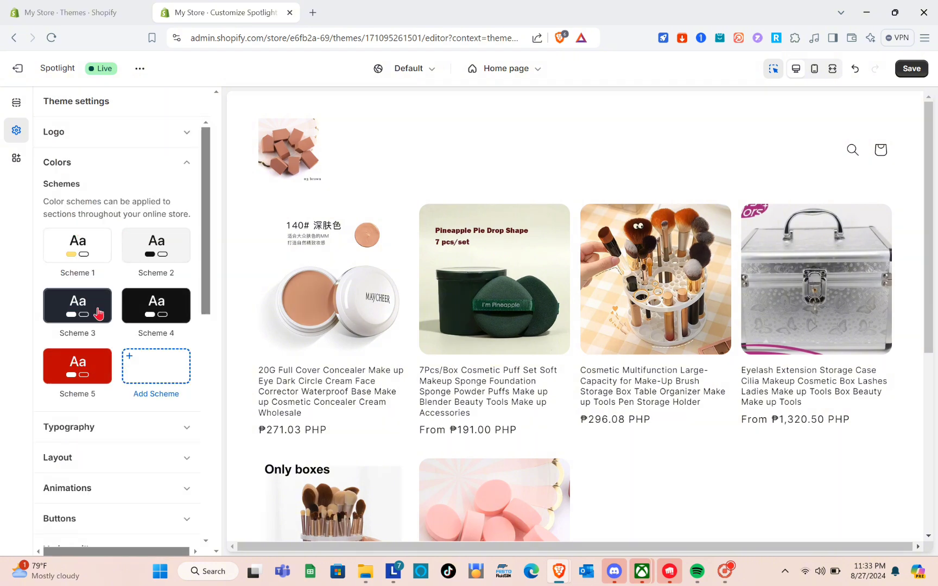
- Set the background color of Scheme 1 to the light pink #F3A1A1
click(89, 247)
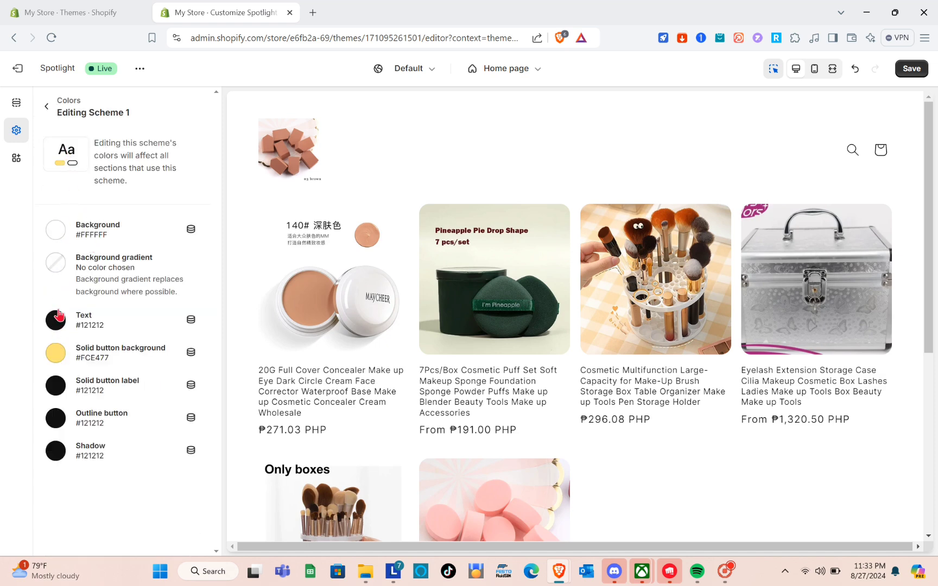
click(57, 230)
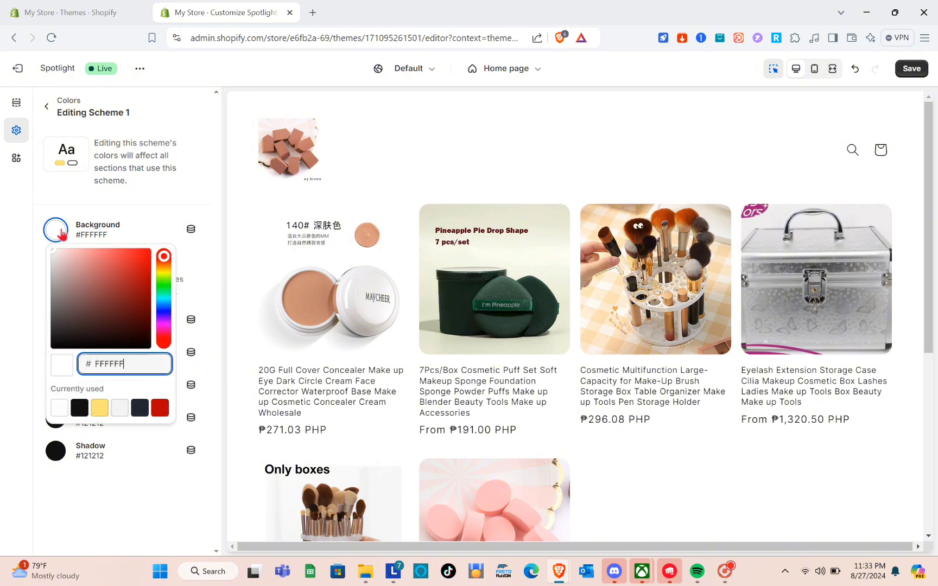
drag(54, 253, 86, 259)
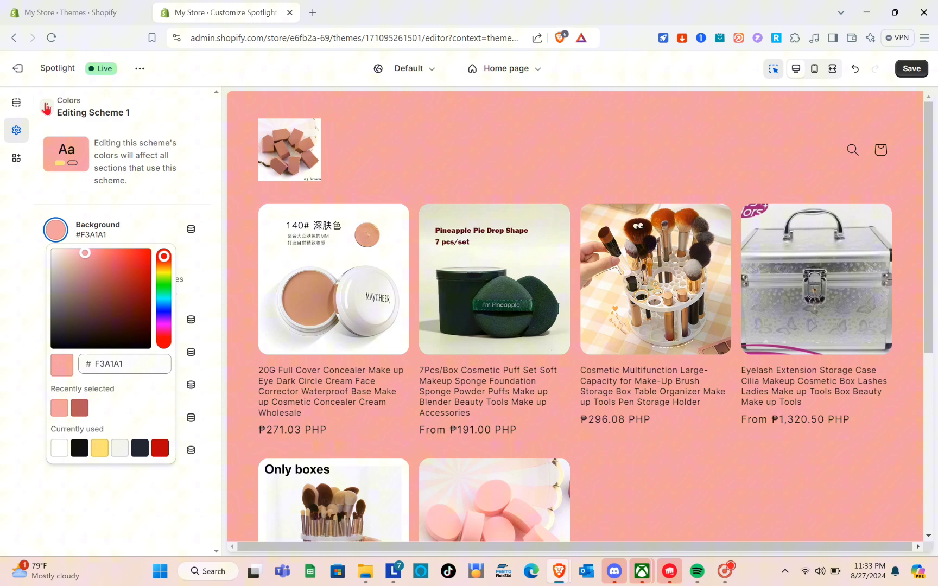
click(46, 109)
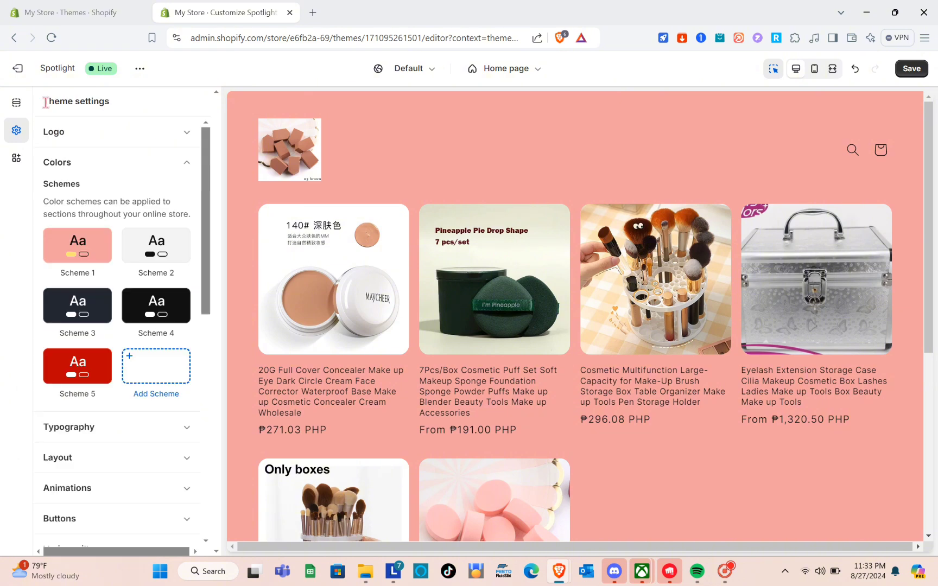
- Set the solid button label color of Scheme 1 to the red #B90000
click(79, 244)
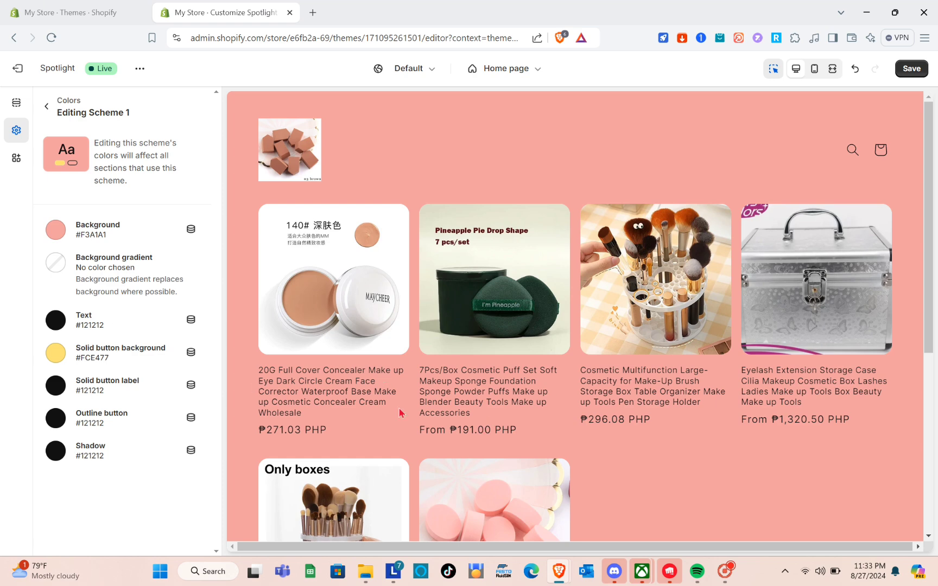
scroll(369, 413, down, 2)
scroll(369, 413, up, 1)
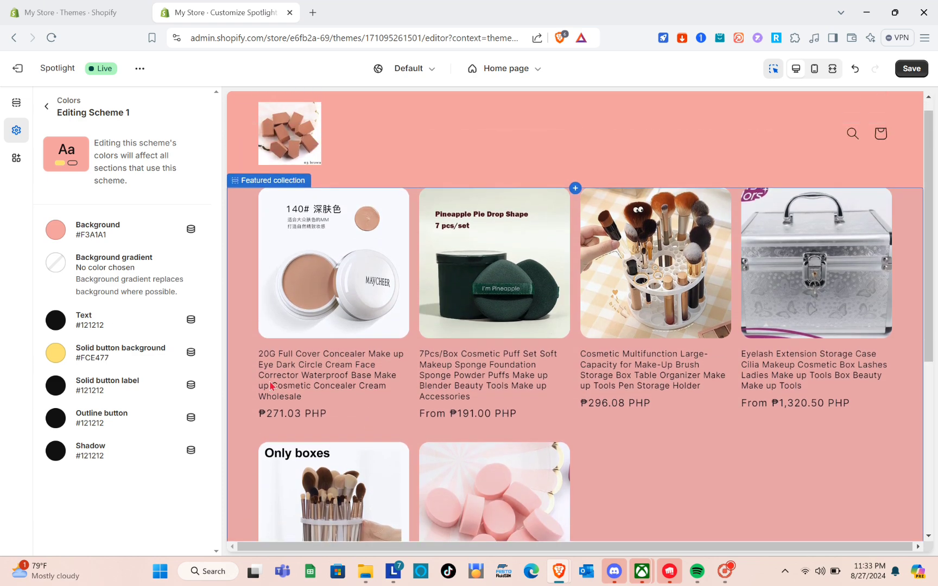
click(56, 386)
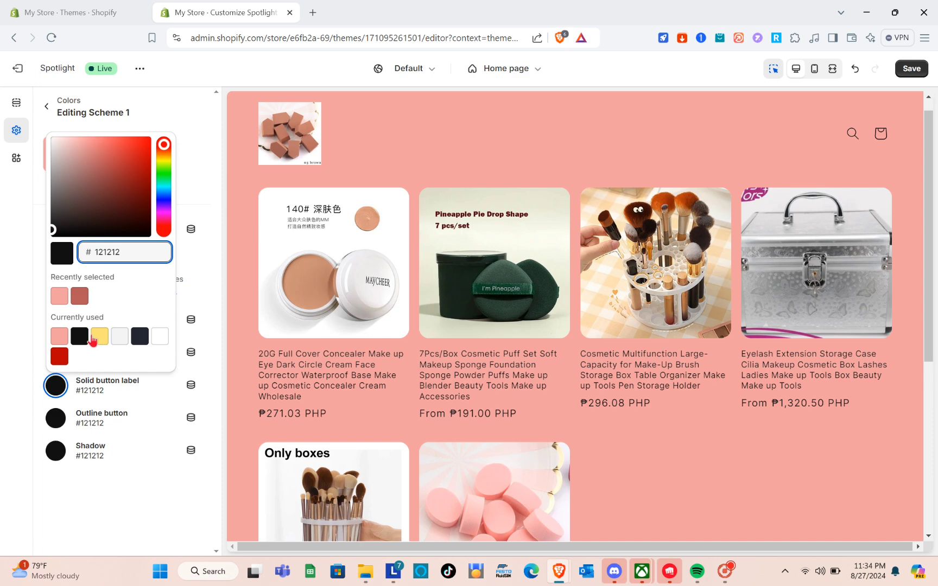
click(62, 354)
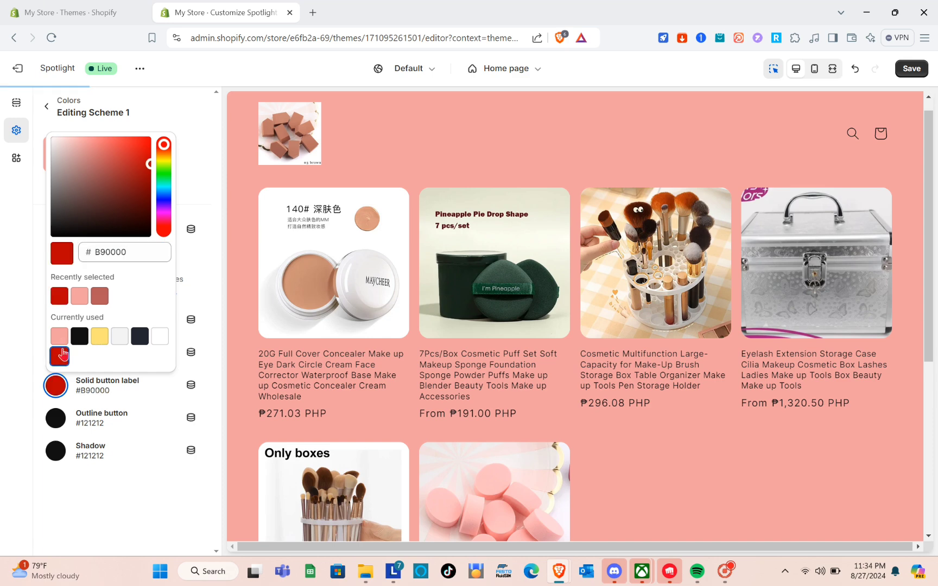
- Check the outline button and shadow colors of Scheme 1 and leave the color settings
click(55, 420)
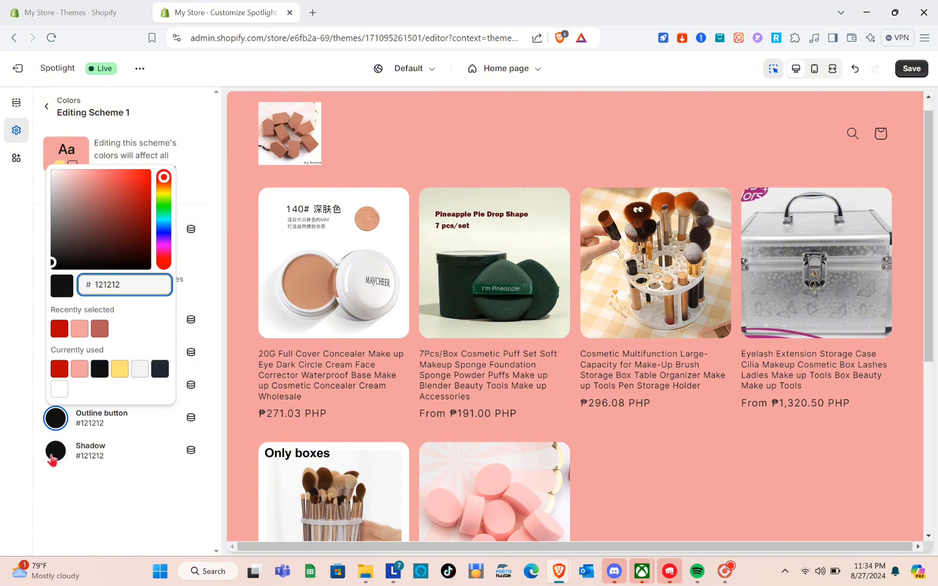
click(163, 456)
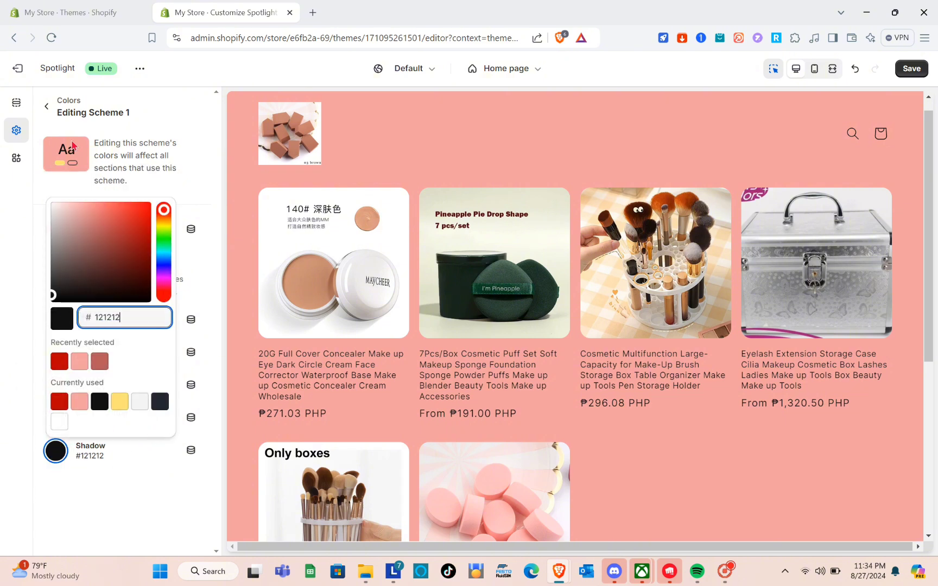
click(47, 107)
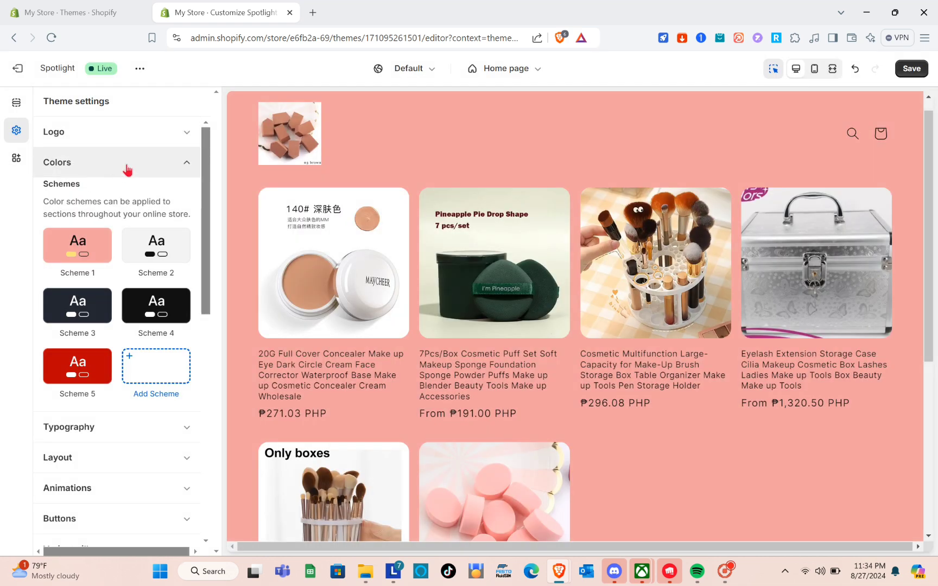
click(190, 163)
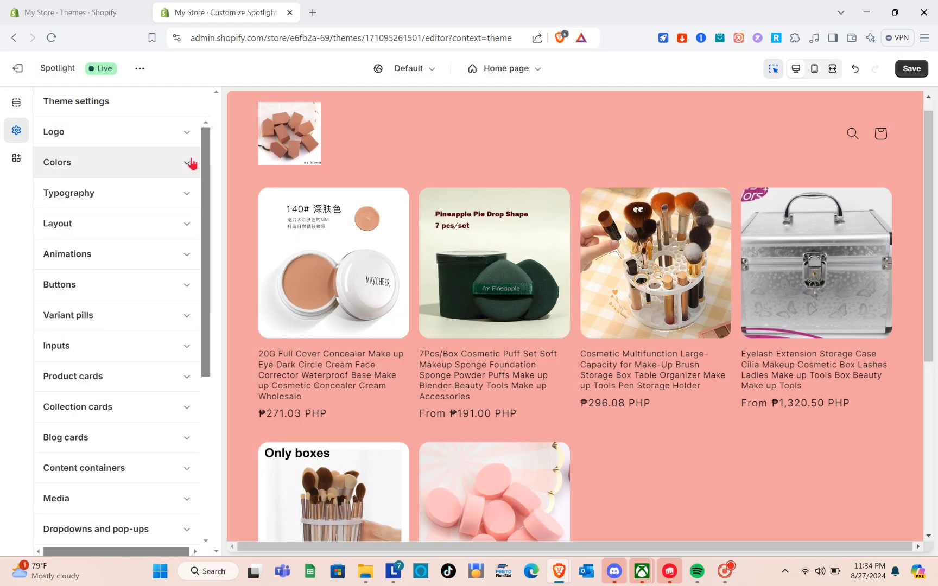
- Open the font selection for headings in the typography settings
click(187, 194)
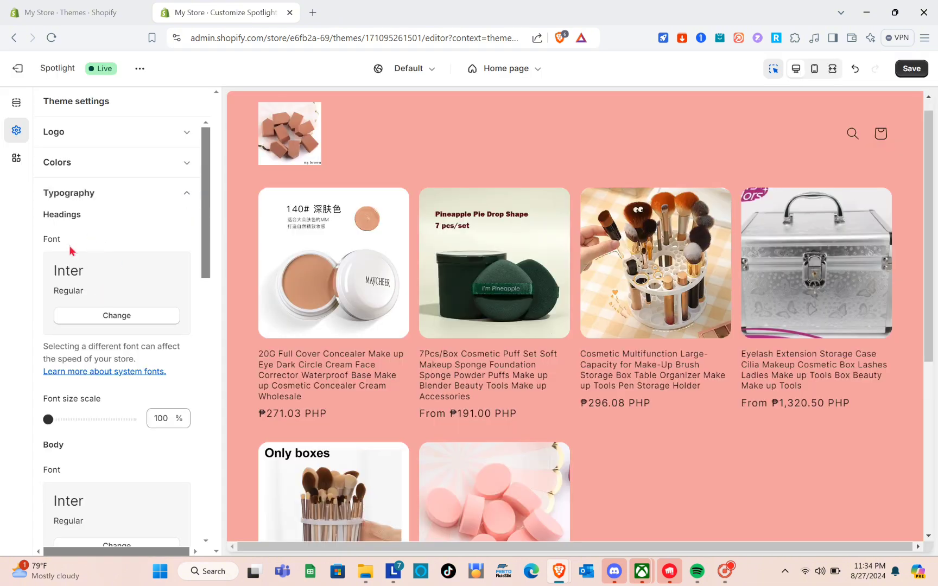
scroll(64, 261, down, 1)
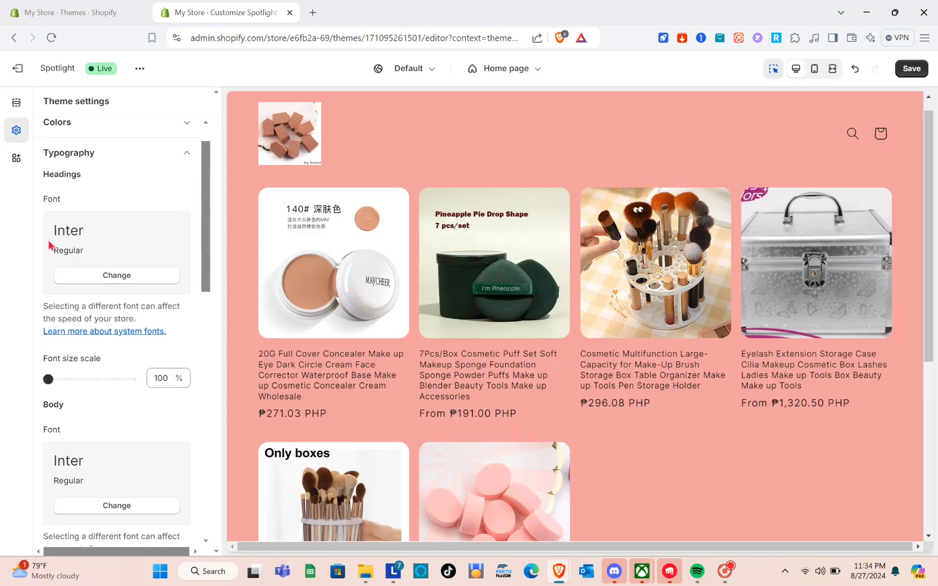
click(115, 276)
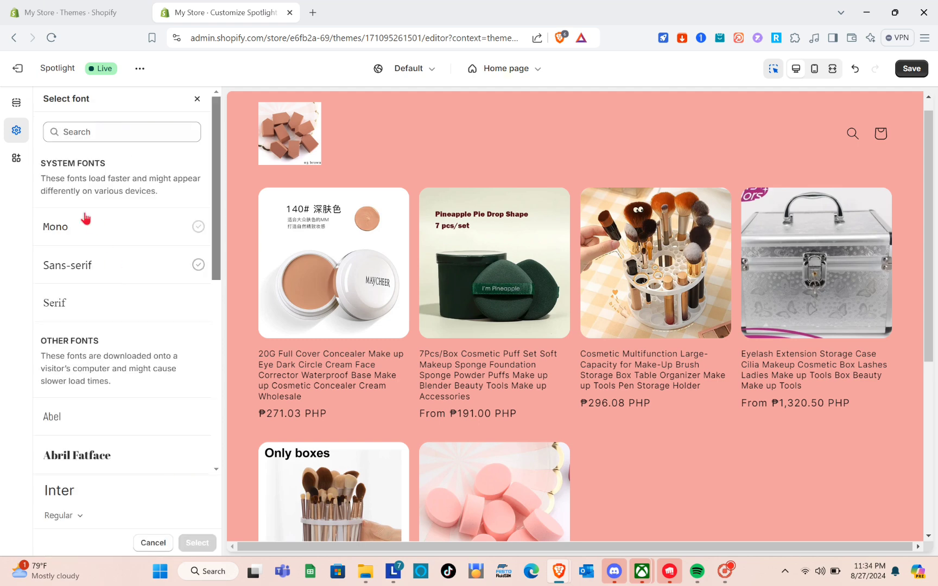
click(78, 130)
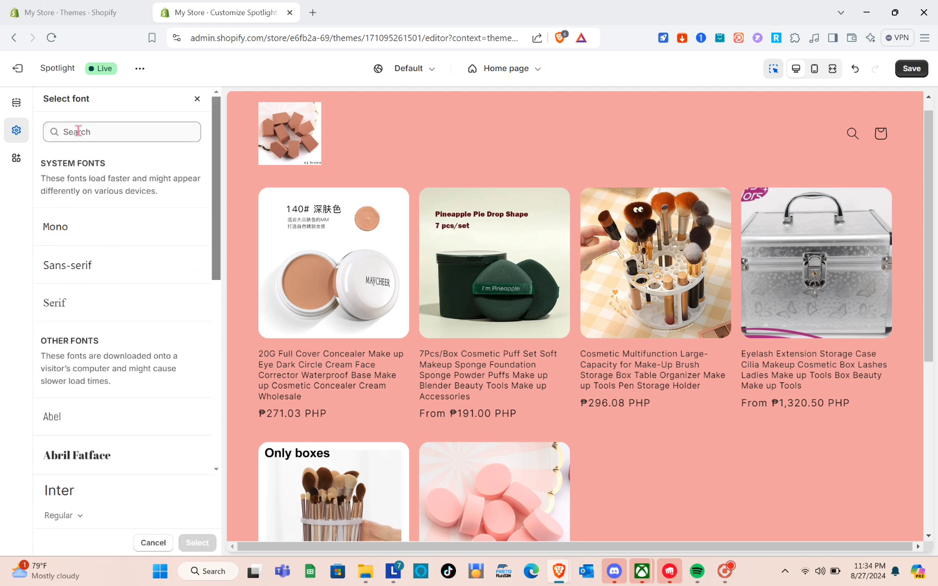
- Try the Serif and Akko fonts for the headings and look through Akko's styles, keeping Regular
click(81, 308)
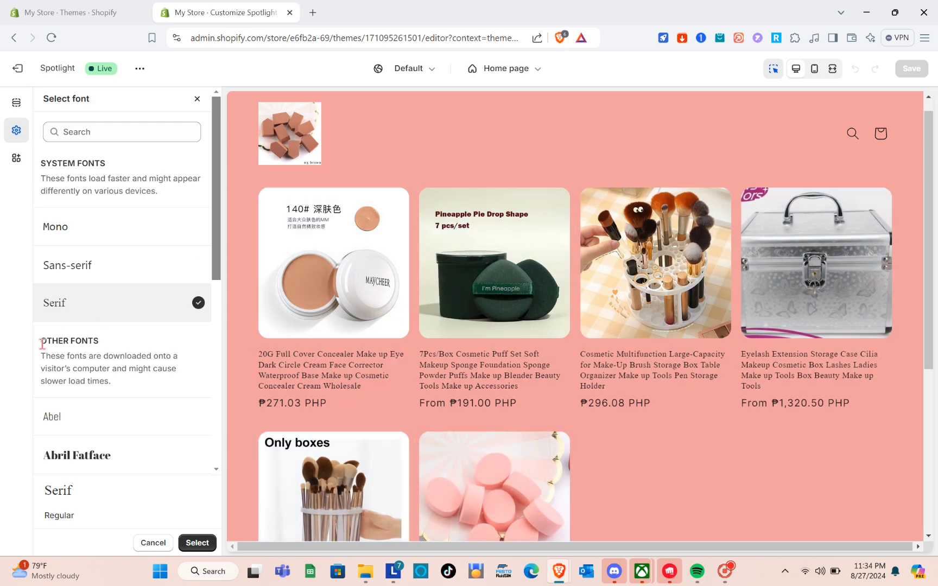
scroll(99, 379, down, 1)
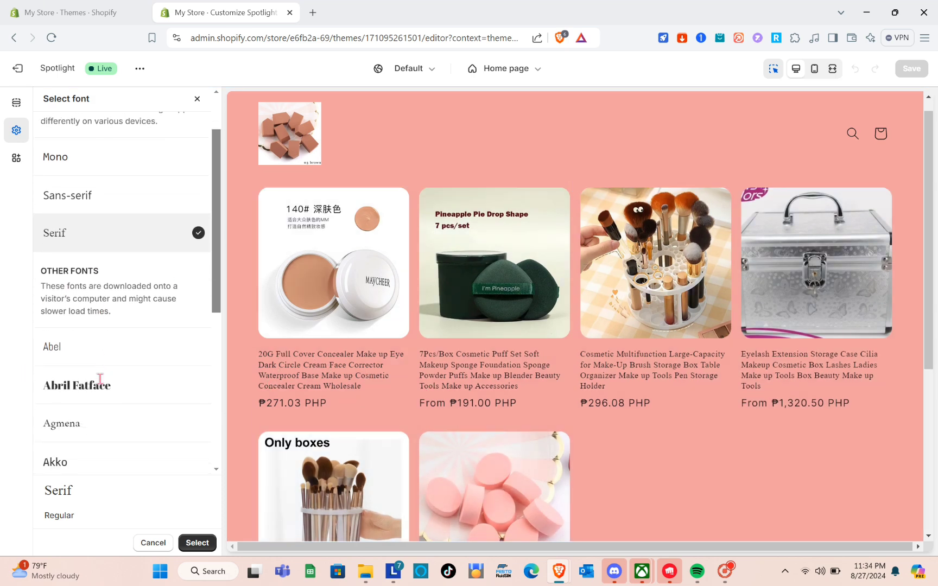
click(82, 457)
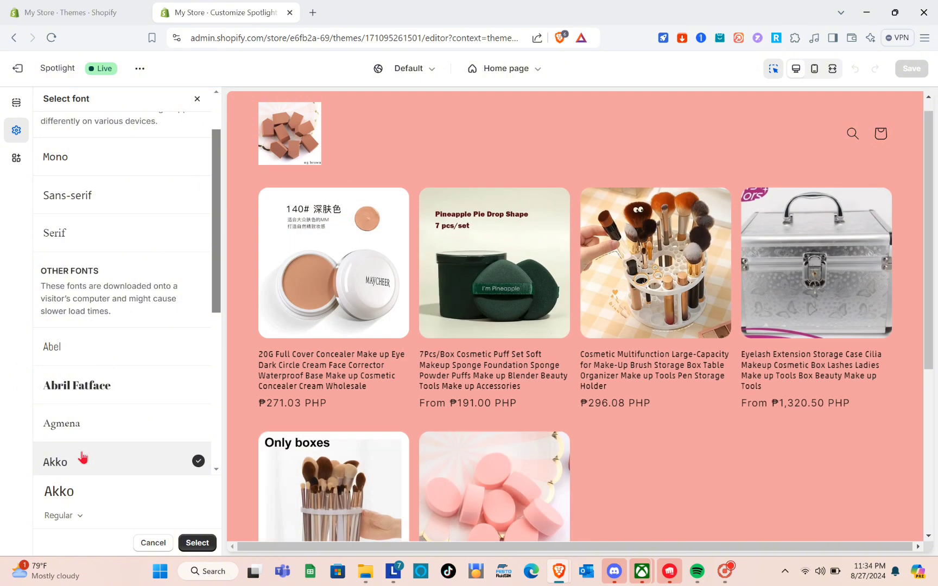
scroll(83, 319, down, 1)
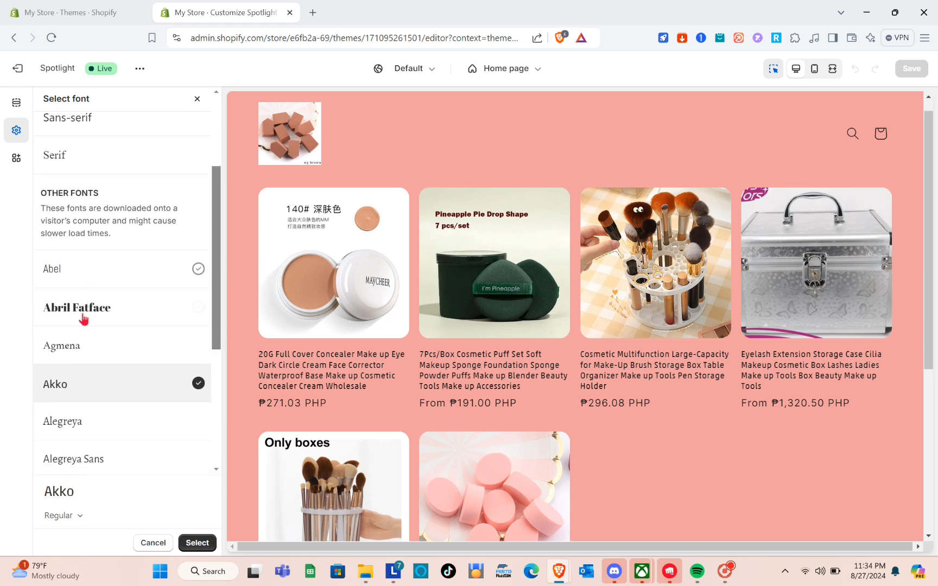
scroll(81, 319, up, 3)
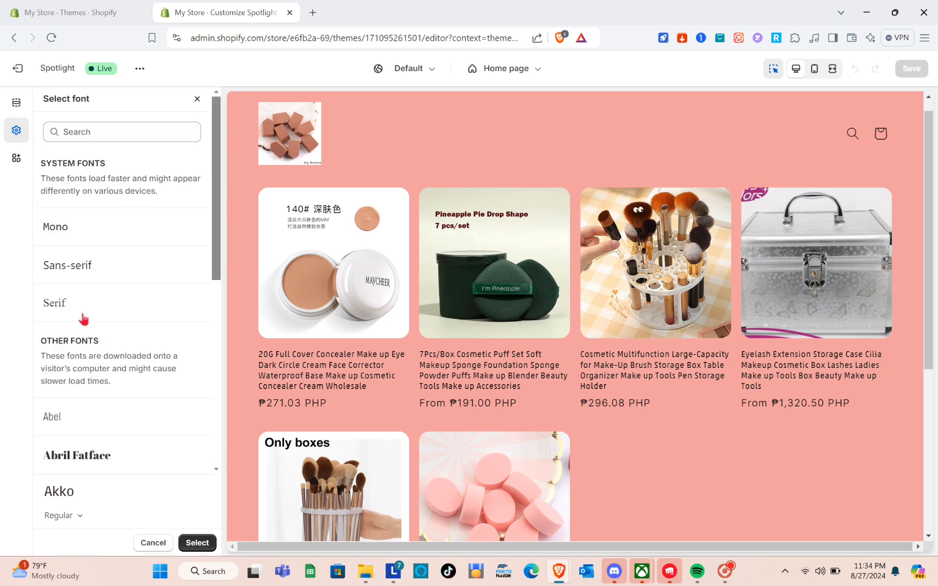
click(61, 516)
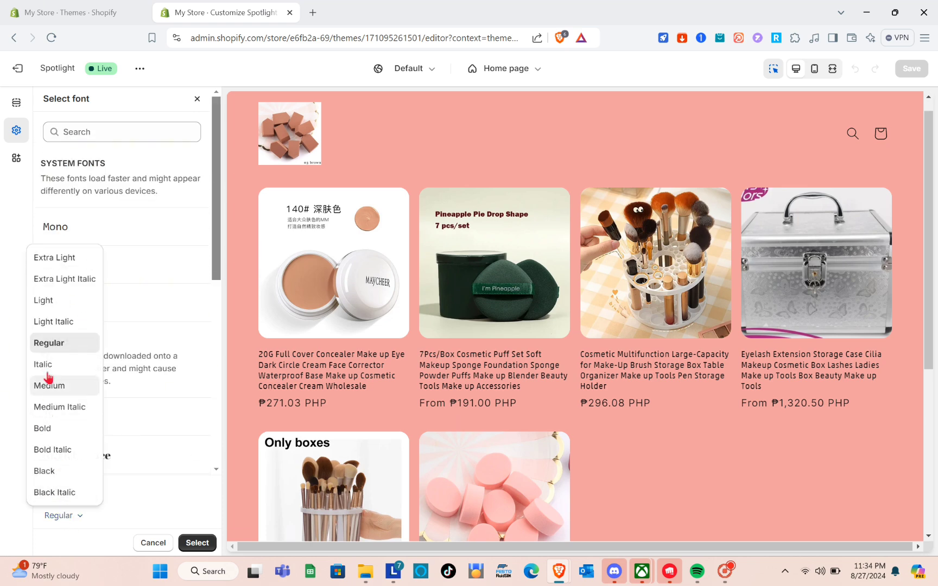
click(53, 350)
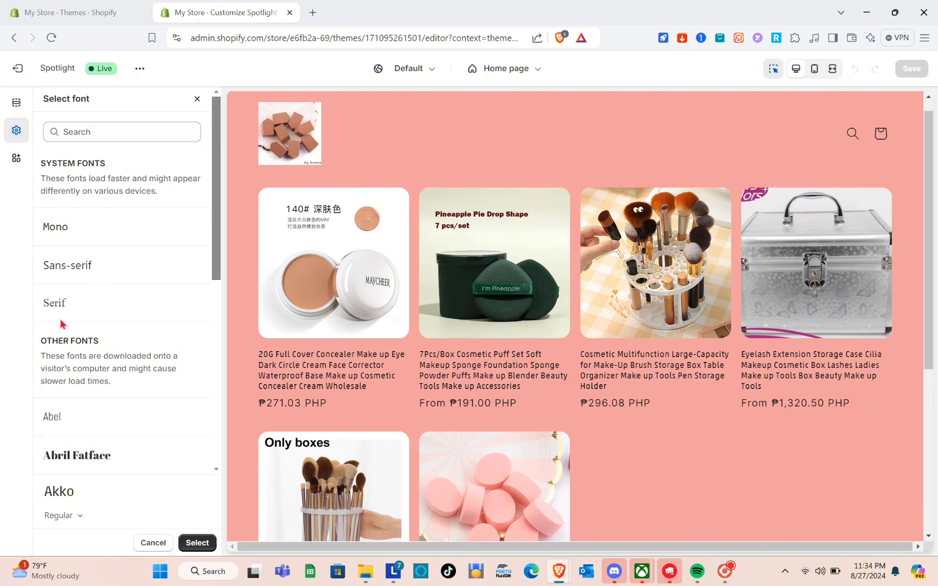
- Browse the other available fonts and set the heading font to Mono Regular
click(72, 231)
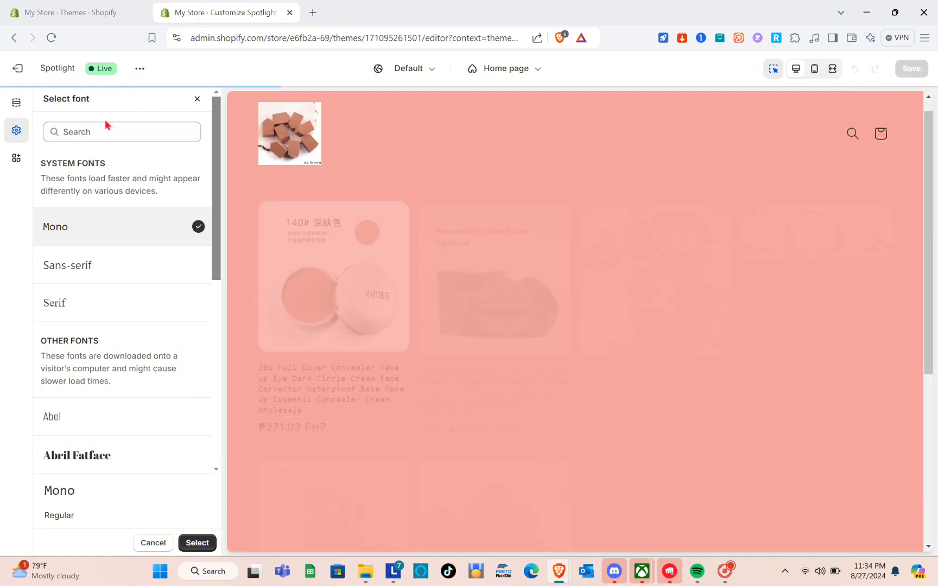
scroll(103, 267, down, 1)
scroll(103, 267, down, 10)
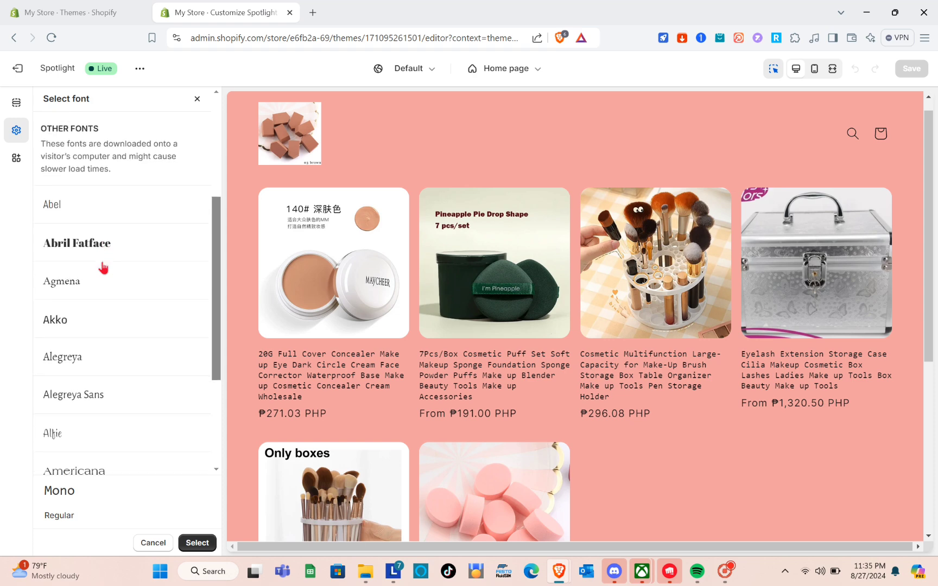
scroll(102, 264, down, 3)
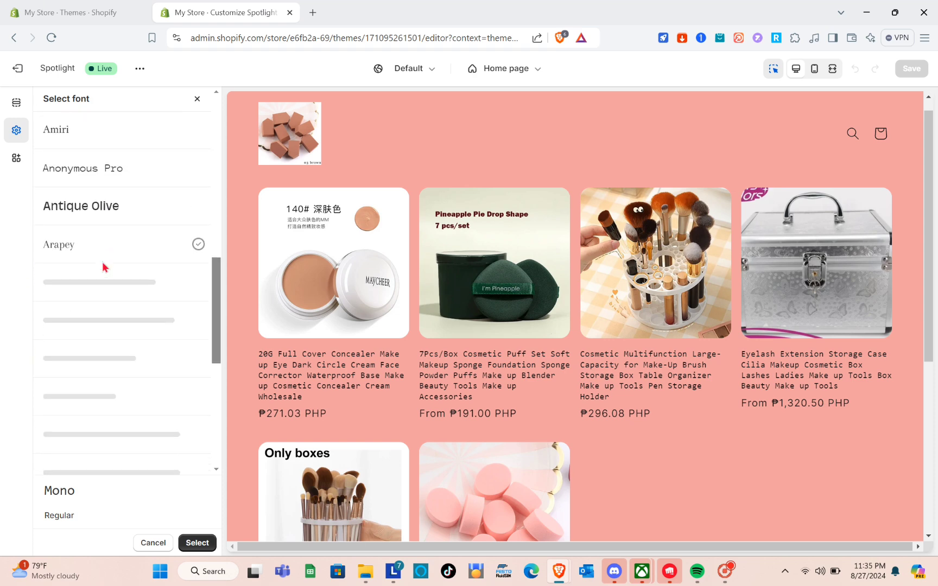
click(193, 542)
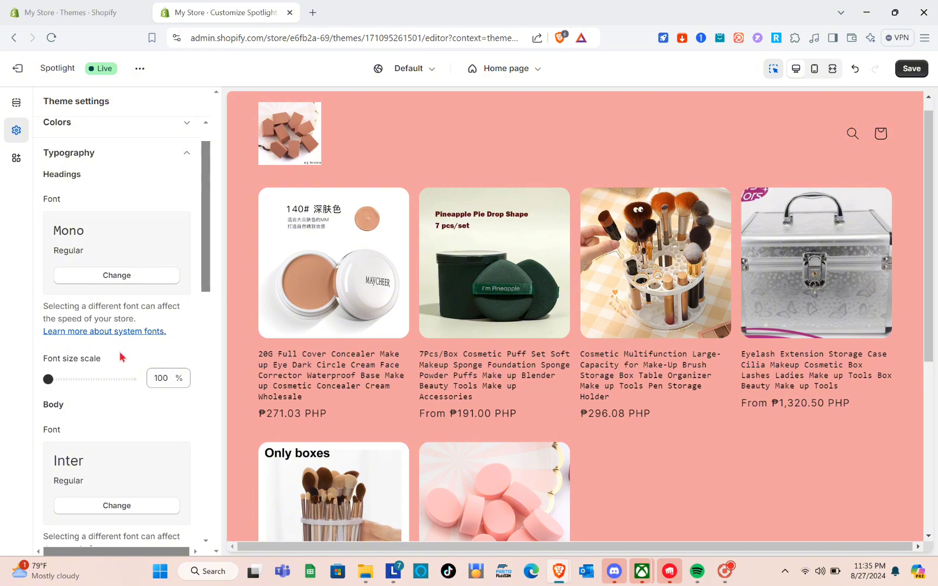
- Try a font size scale of 105% for the headings and return it to 100%
scroll(94, 388, down, 1)
scroll(94, 389, down, 3)
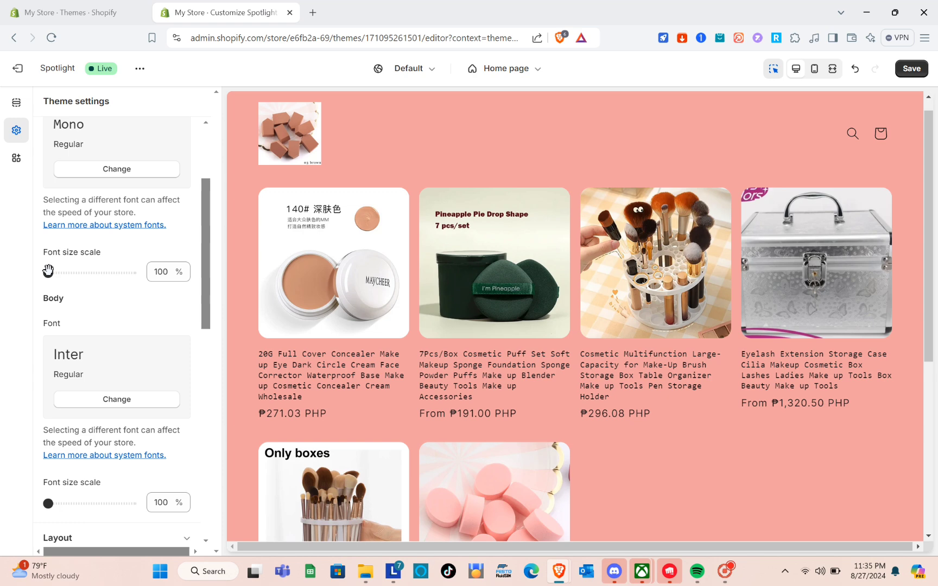
drag(47, 271, 57, 271)
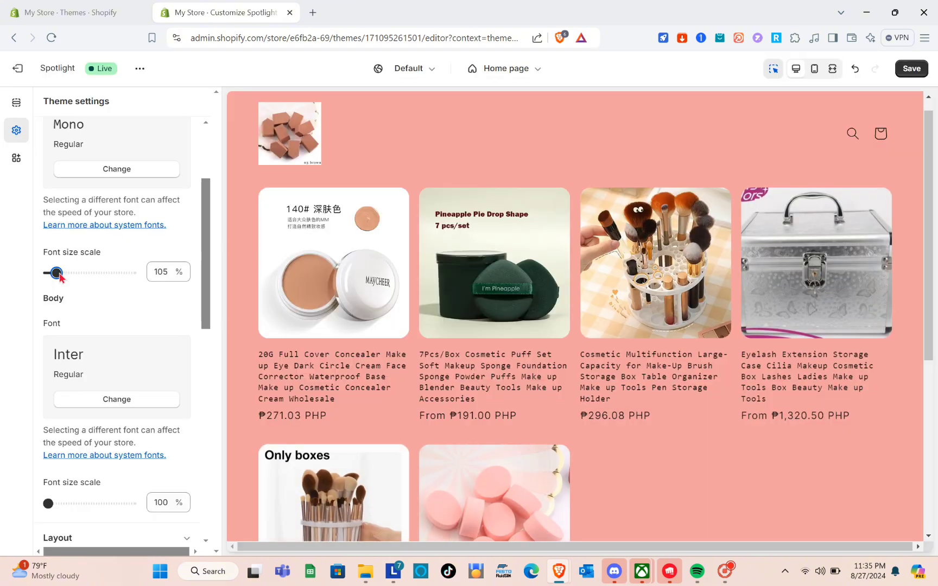
drag(57, 271, 29, 270)
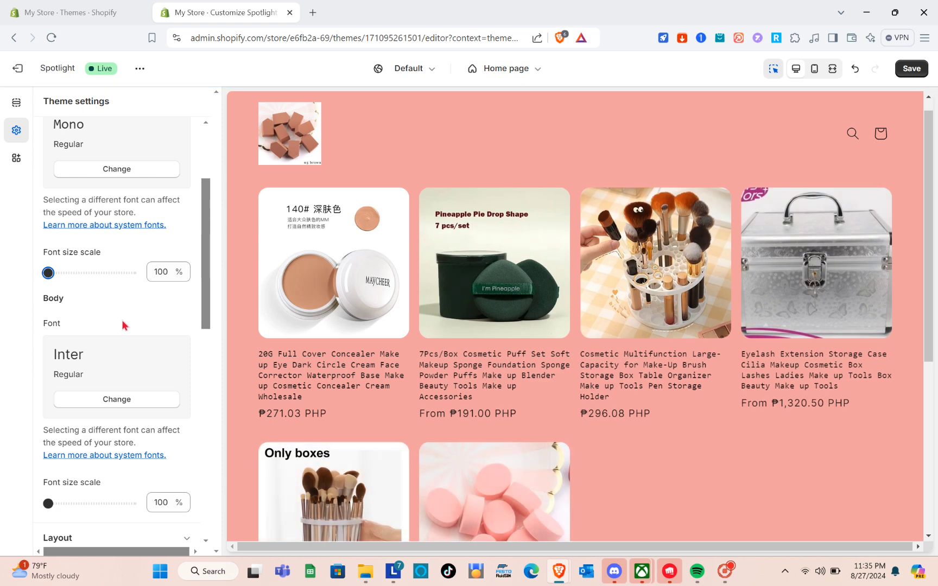
- Check the body font and its size scale, and close the typography settings
scroll(75, 316, down, 2)
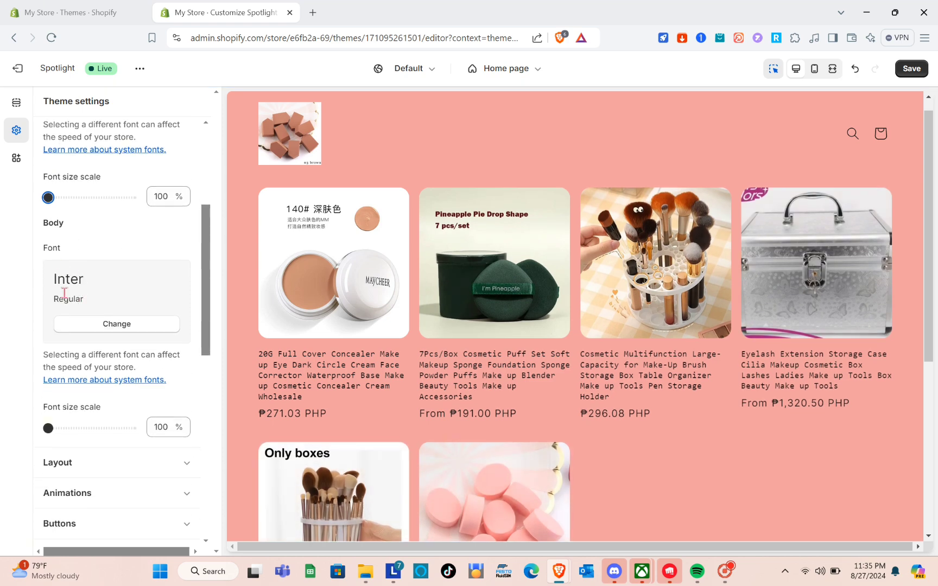
scroll(87, 358, down, 3)
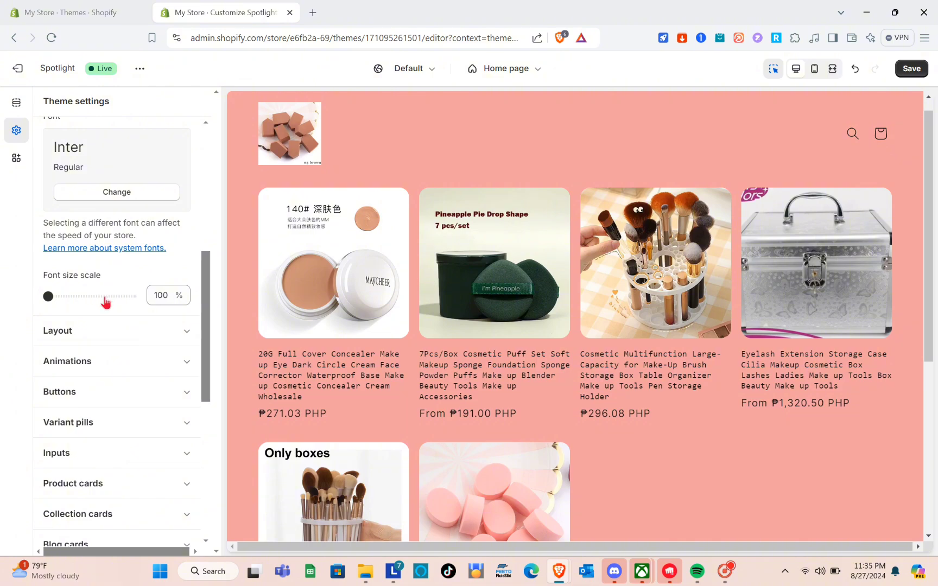
scroll(76, 299, up, 5)
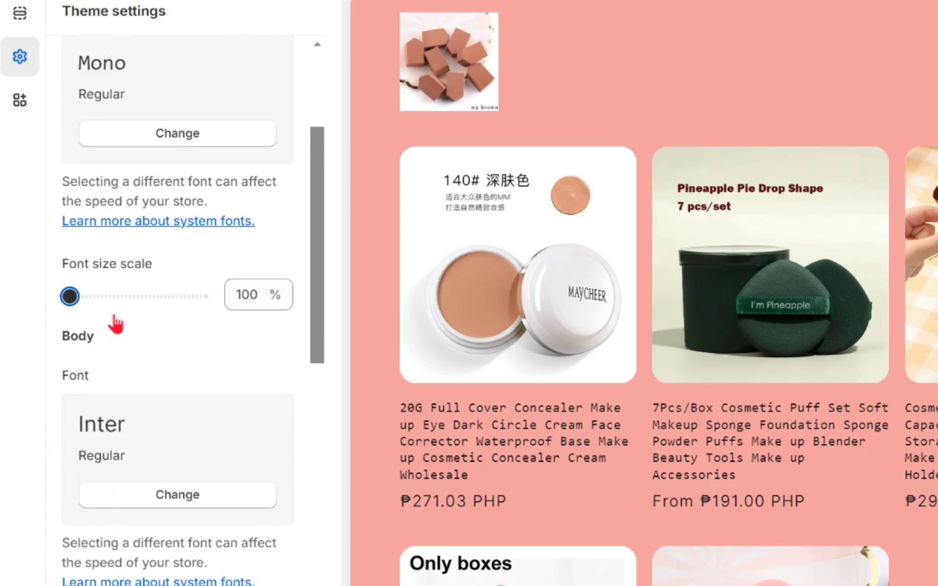
scroll(115, 325, up, 4)
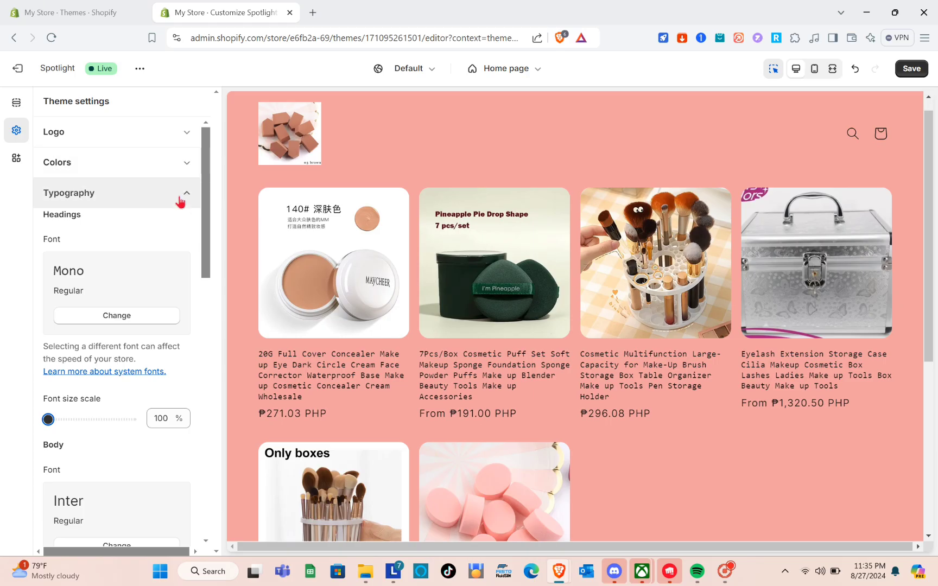
click(187, 200)
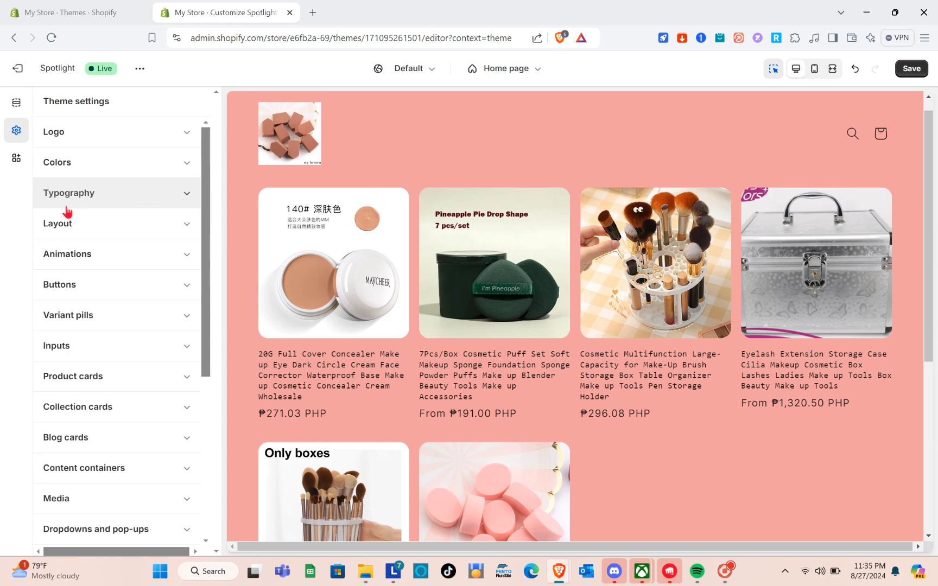
- In the layout settings, try a wider page, return it to 1200 px and set the space between template sections to 12 px
click(196, 228)
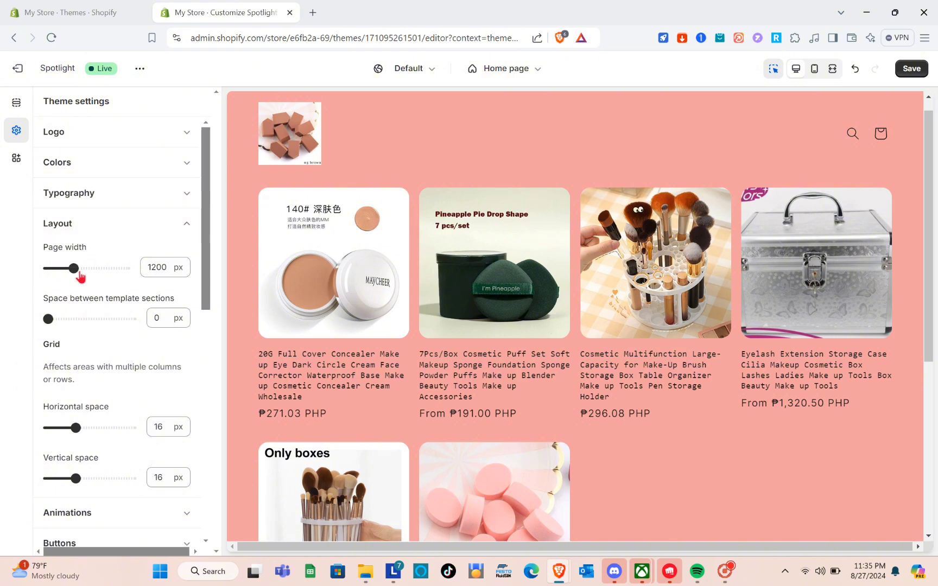
drag(74, 267, 84, 267)
drag(85, 267, 73, 267)
drag(48, 319, 58, 319)
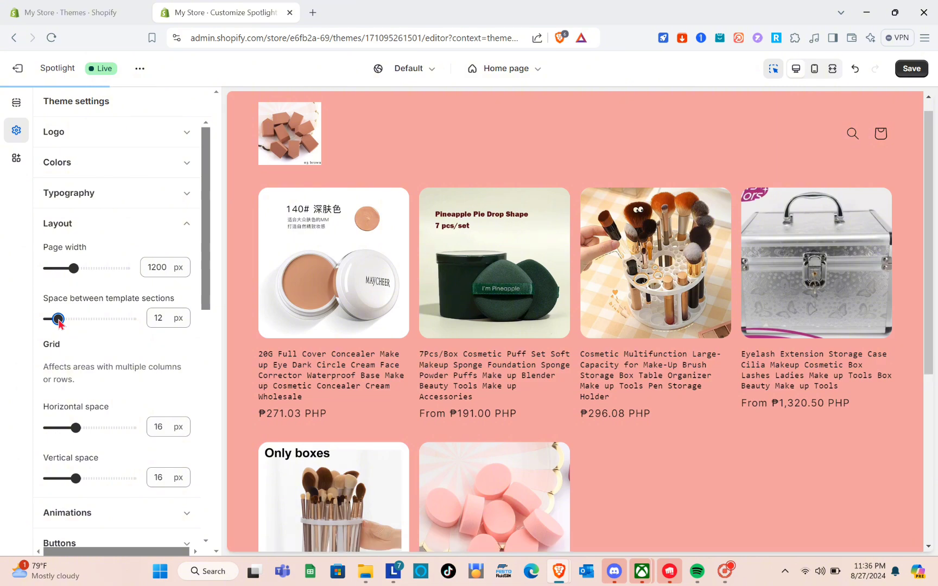
scroll(395, 364, down, 3)
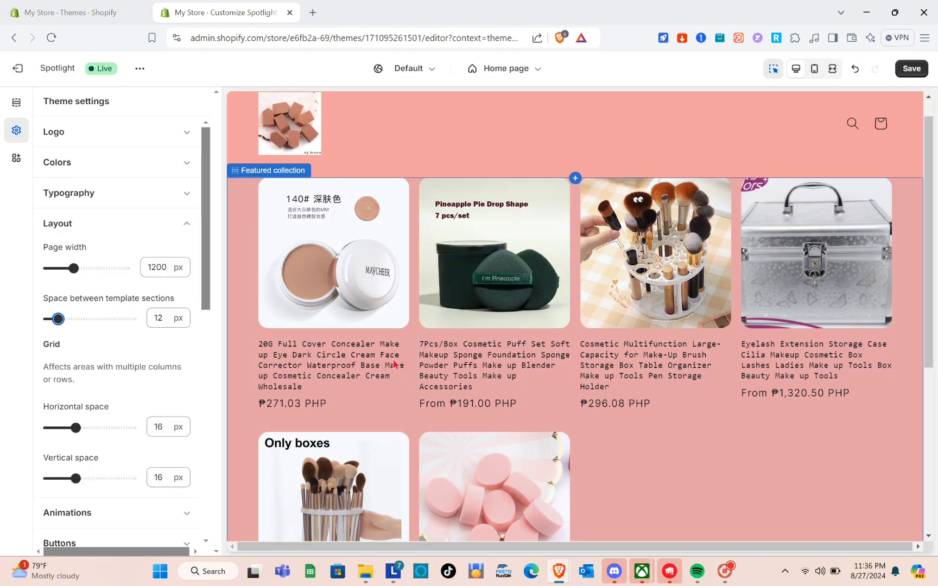
scroll(395, 365, up, 3)
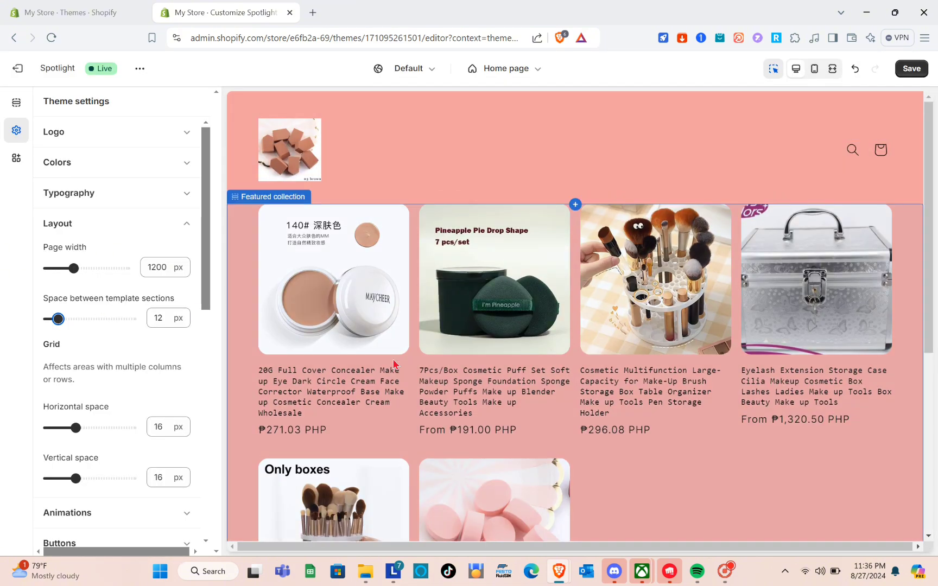
- Check the grid's horizontal and vertical space and close the layout settings
scroll(87, 369, down, 1)
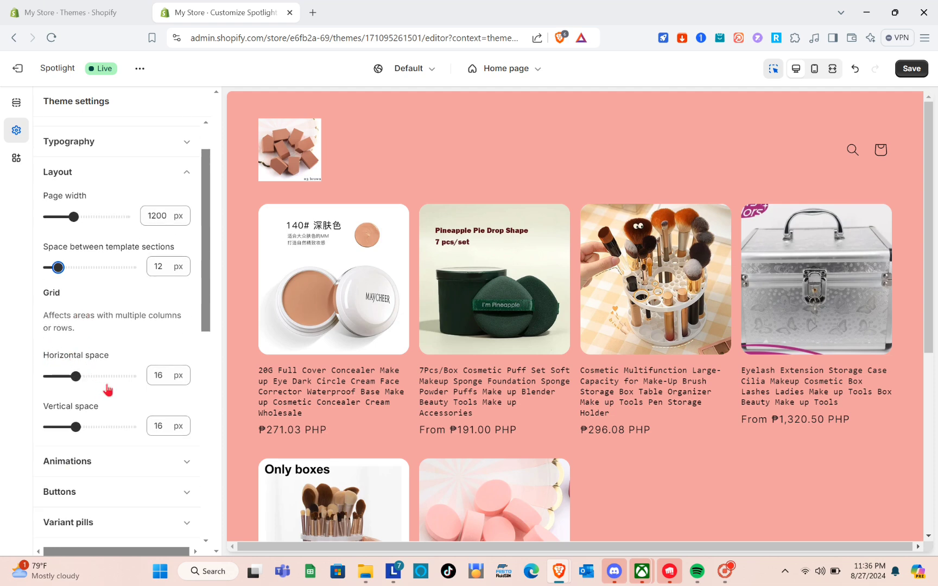
scroll(75, 411, down, 2)
scroll(74, 411, up, 3)
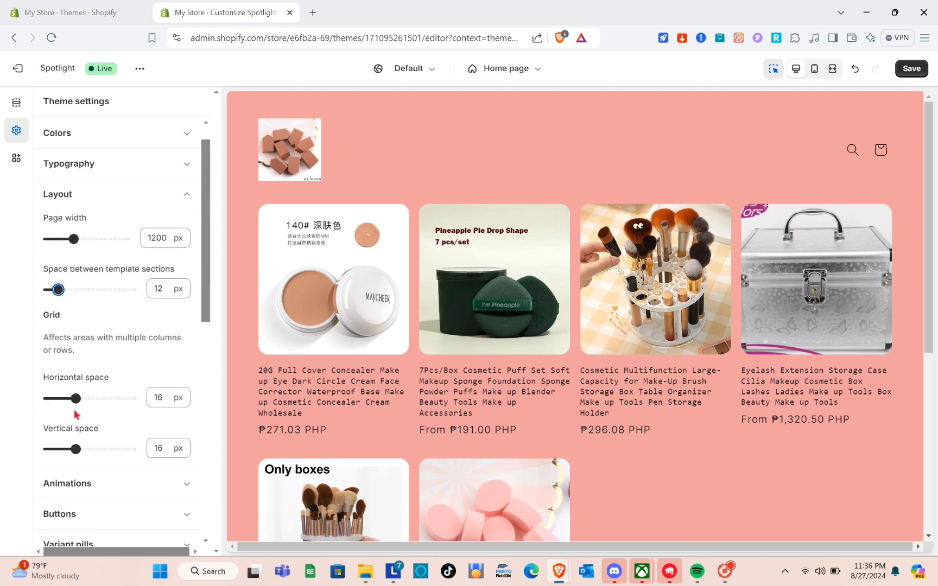
scroll(74, 412, down, 1)
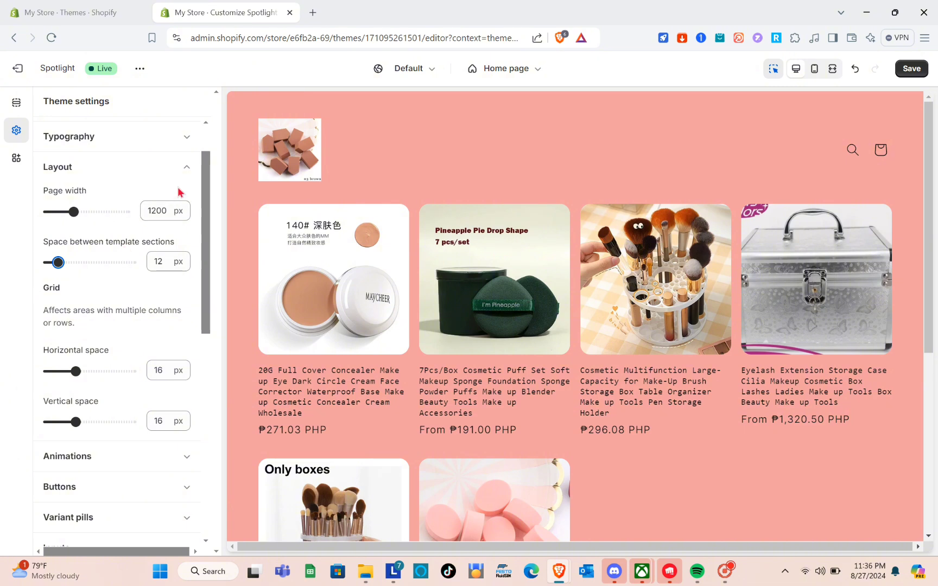
click(186, 169)
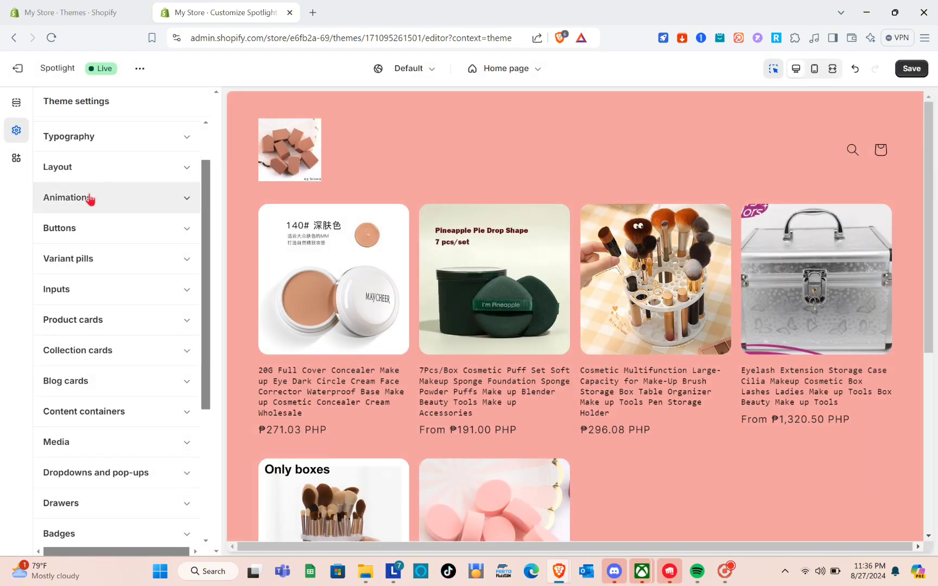
- Set the hover effect for cards and buttons to Vertical lift in the animation settings
click(184, 202)
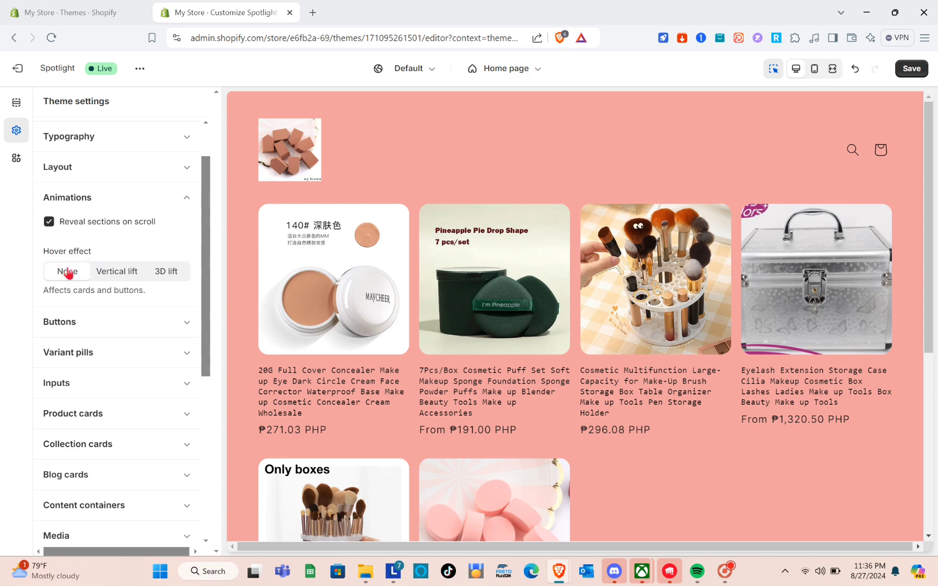
click(117, 270)
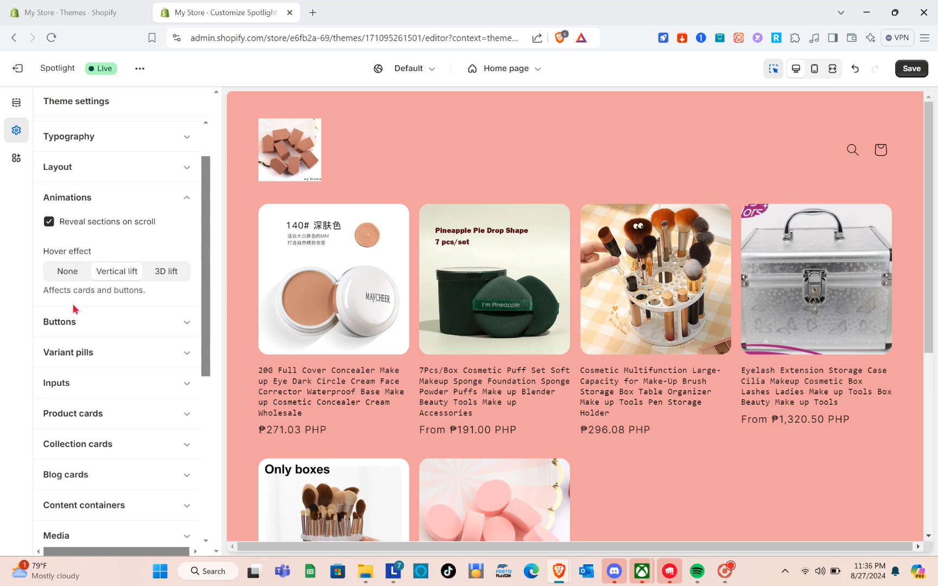
click(188, 199)
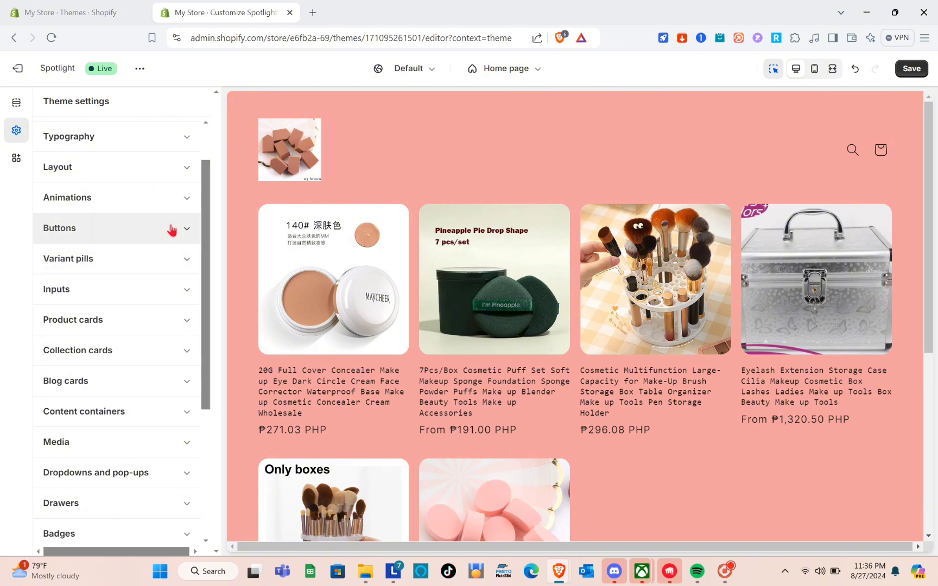
- Examine the border and shadow settings for buttons, from thickness and corner radius to offsets and blur
click(186, 229)
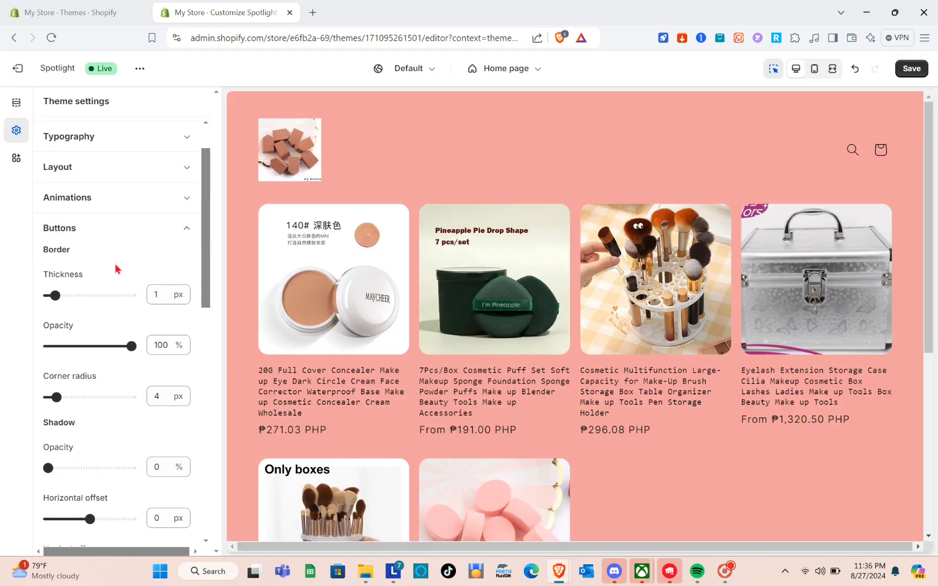
scroll(103, 309, down, 2)
scroll(102, 306, down, 1)
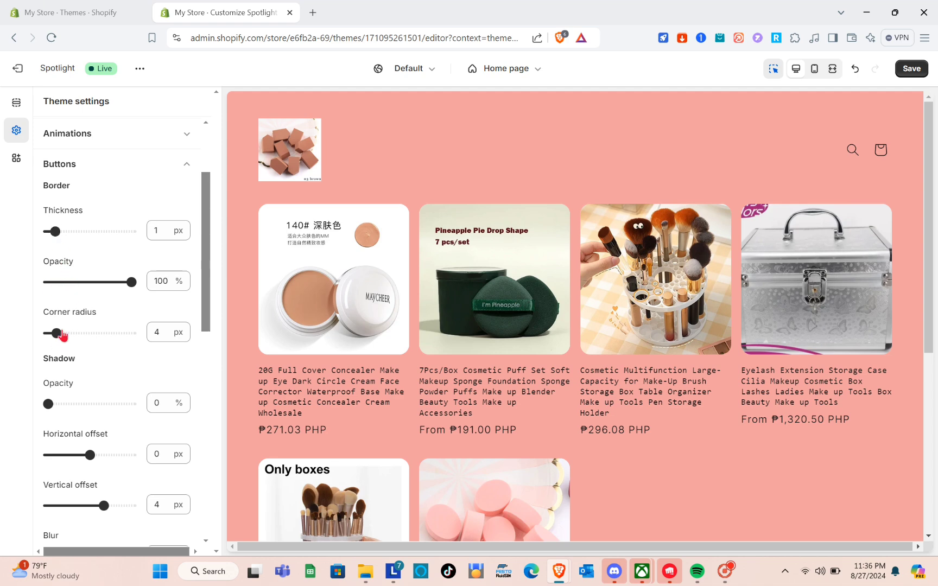
scroll(61, 336, down, 3)
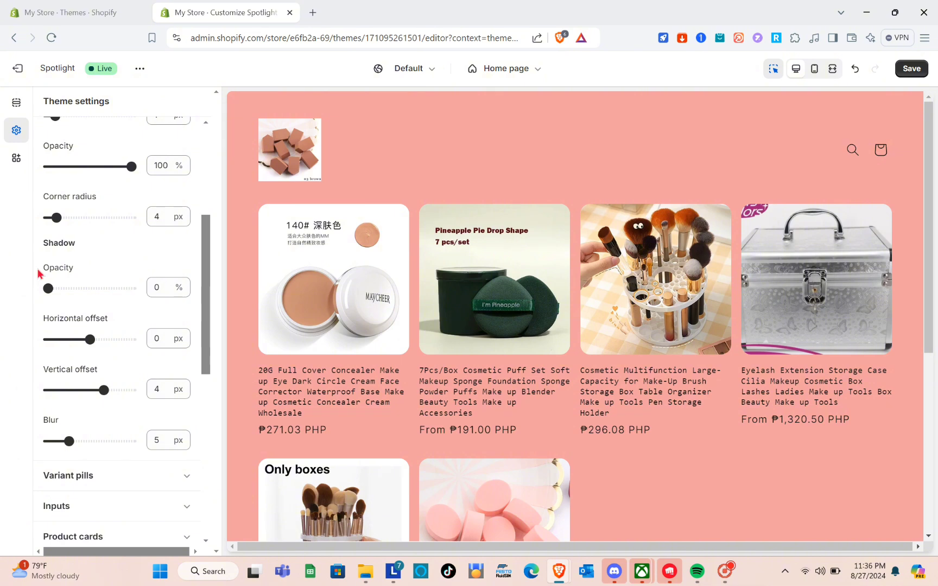
scroll(95, 411, down, 1)
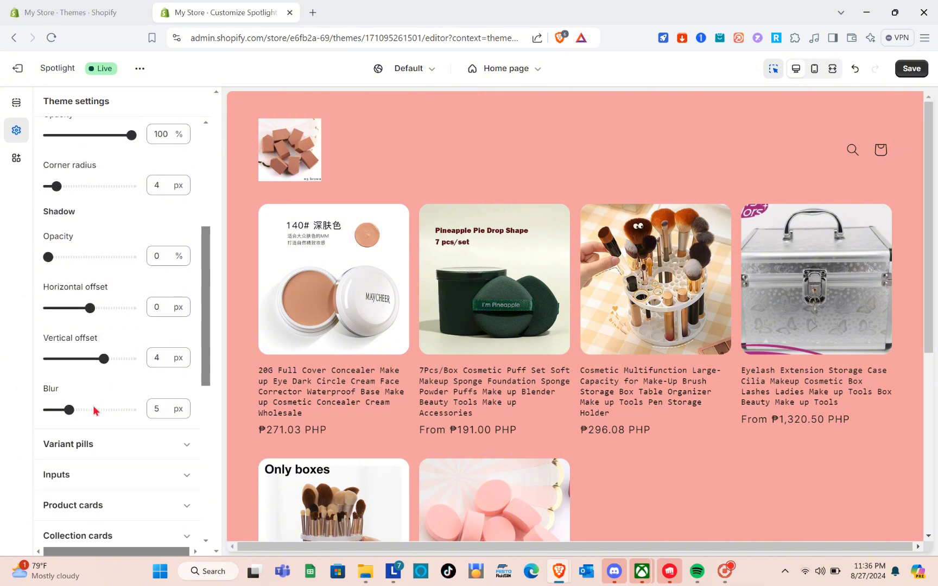
scroll(95, 411, down, 3)
scroll(95, 411, up, 8)
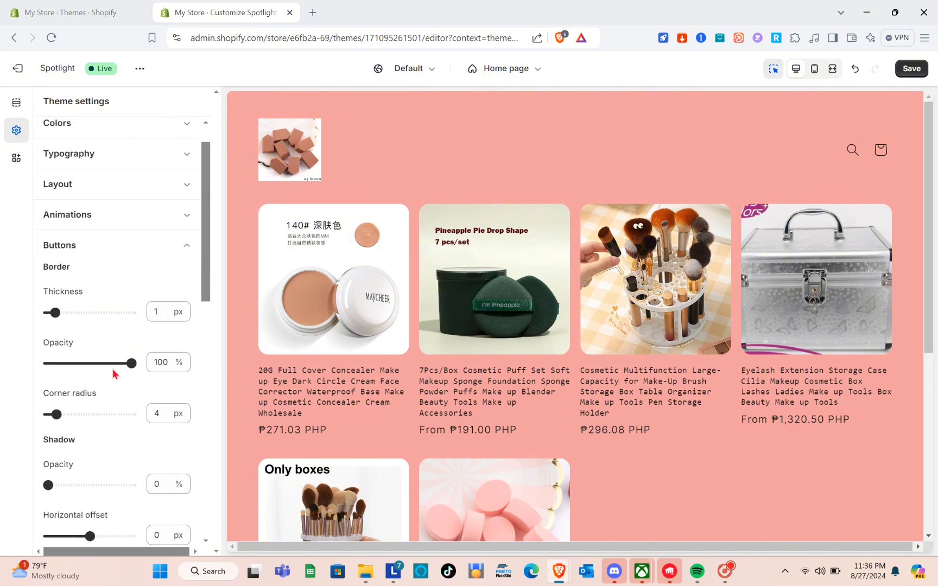
click(190, 249)
- Look through the remaining theme settings categories, down to Custom CSS and Theme style
scroll(193, 250, down, 1)
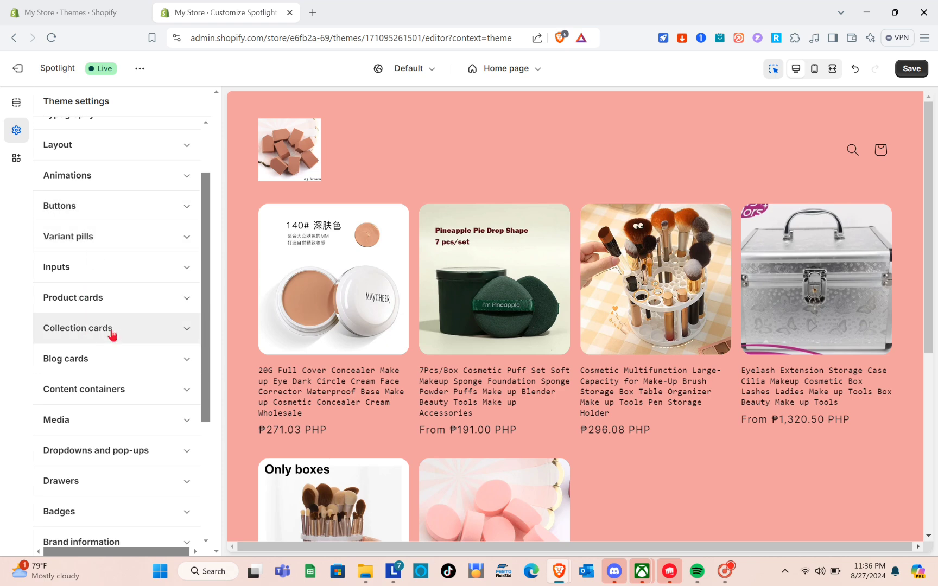
scroll(105, 393, down, 1)
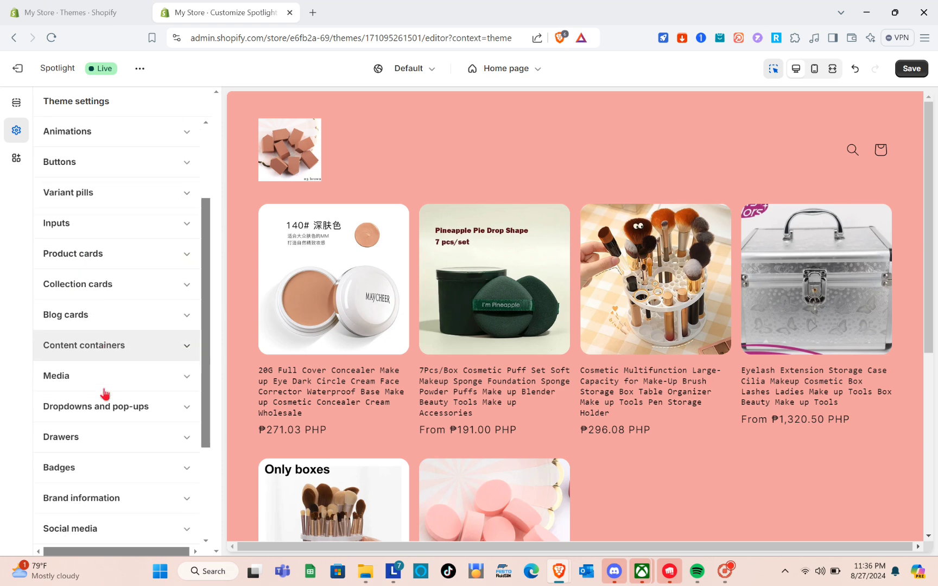
scroll(105, 394, down, 4)
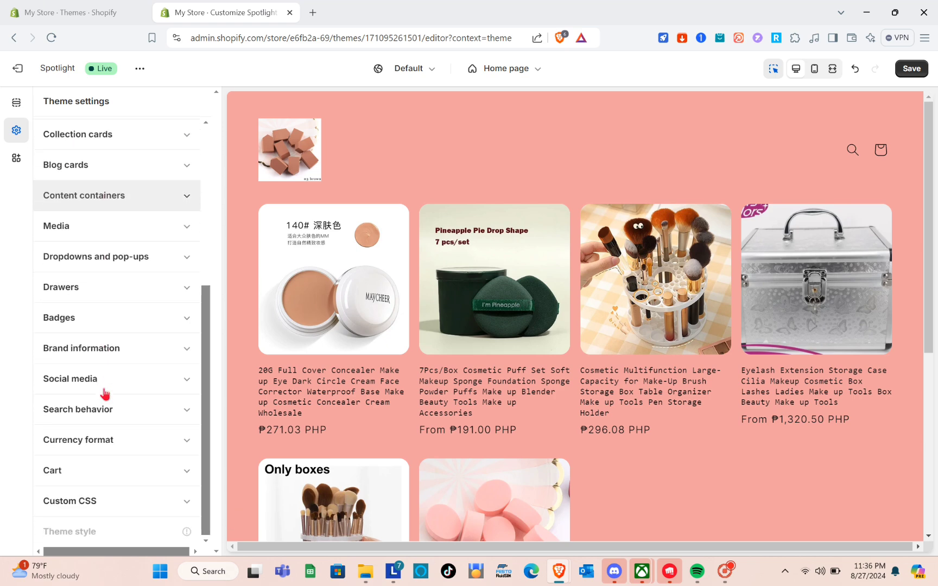
scroll(104, 394, up, 6)
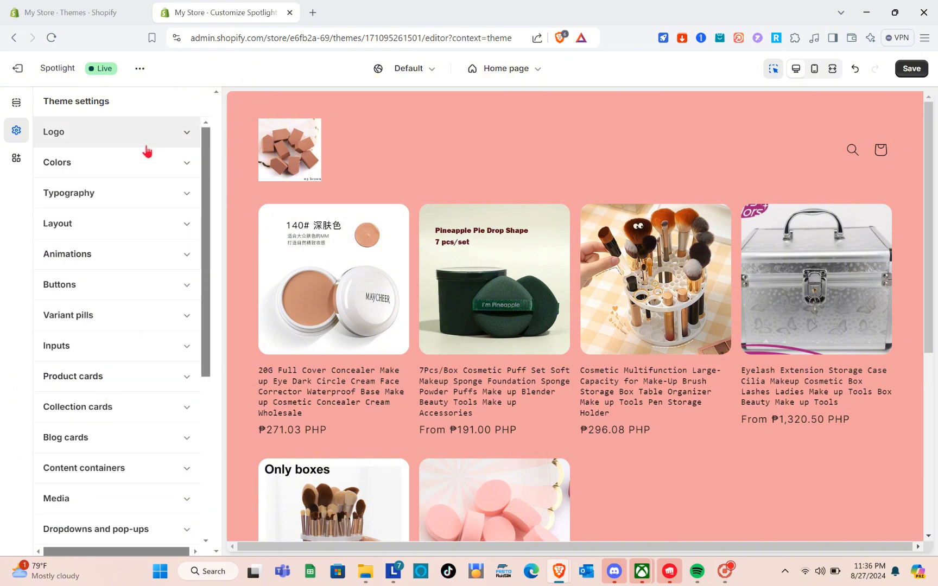
- Open the home page's header section and set the desktop logo position to Top center
click(20, 104)
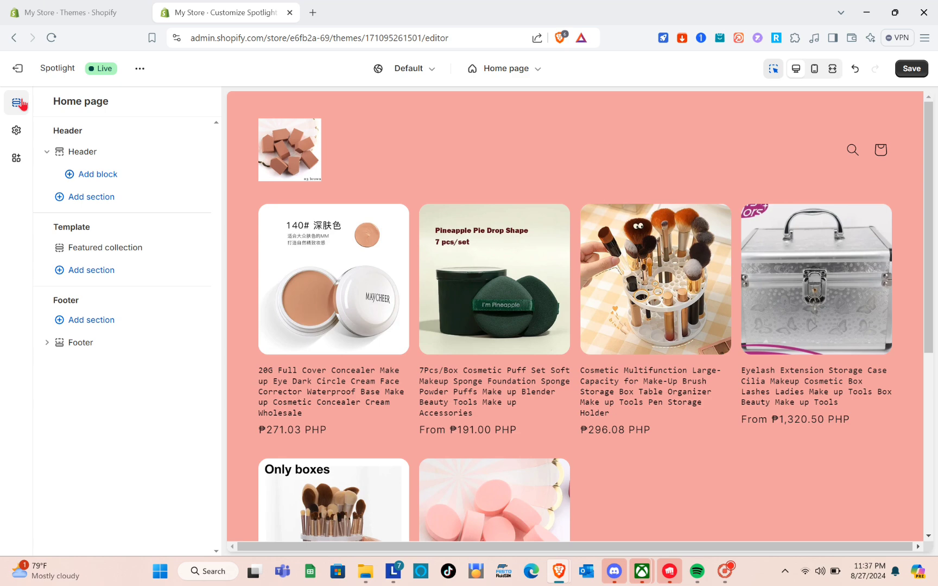
mouse_move(78, 142)
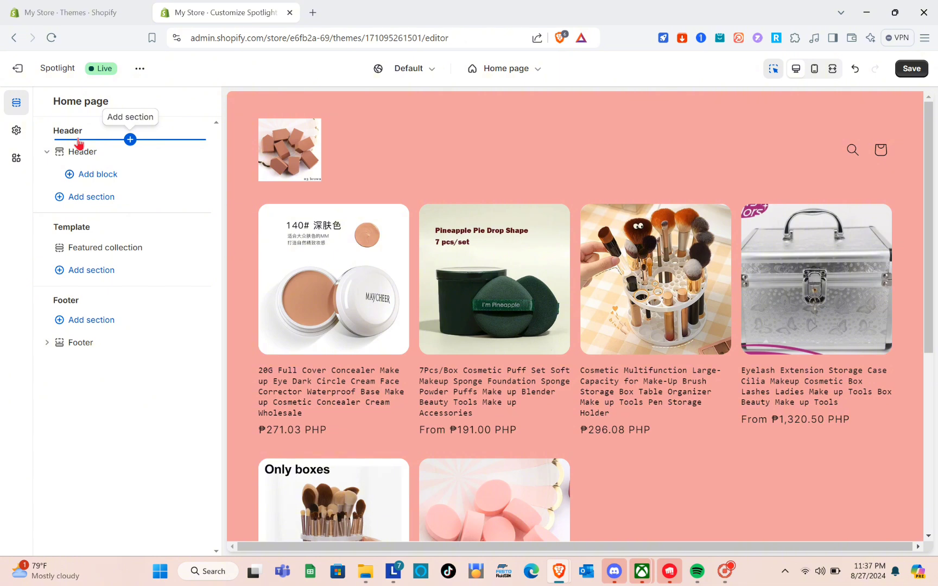
click(375, 155)
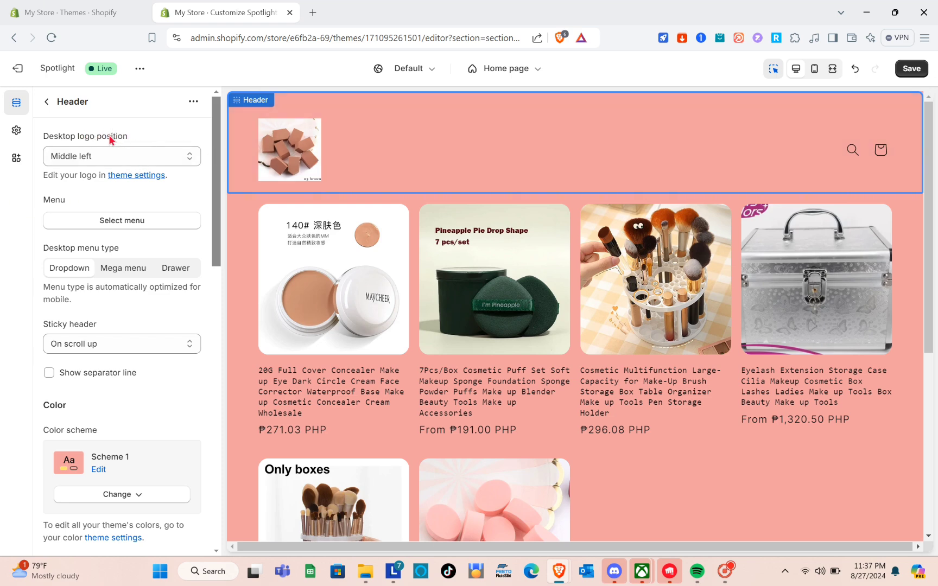
click(187, 156)
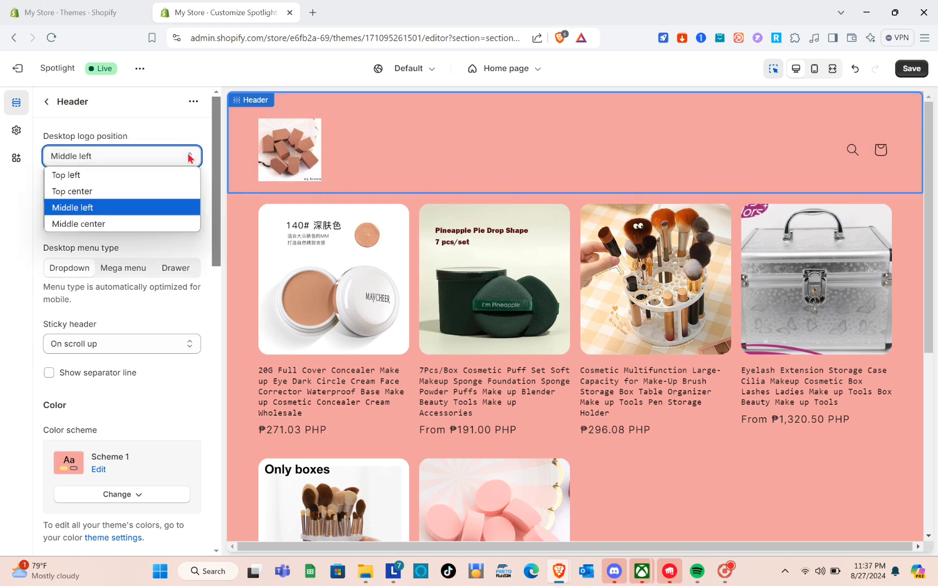
click(80, 208)
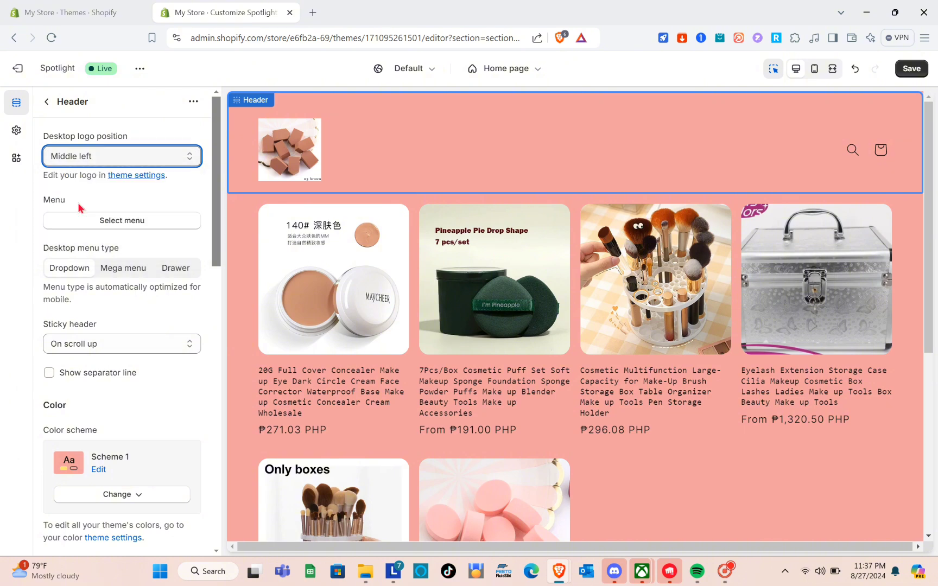
click(191, 161)
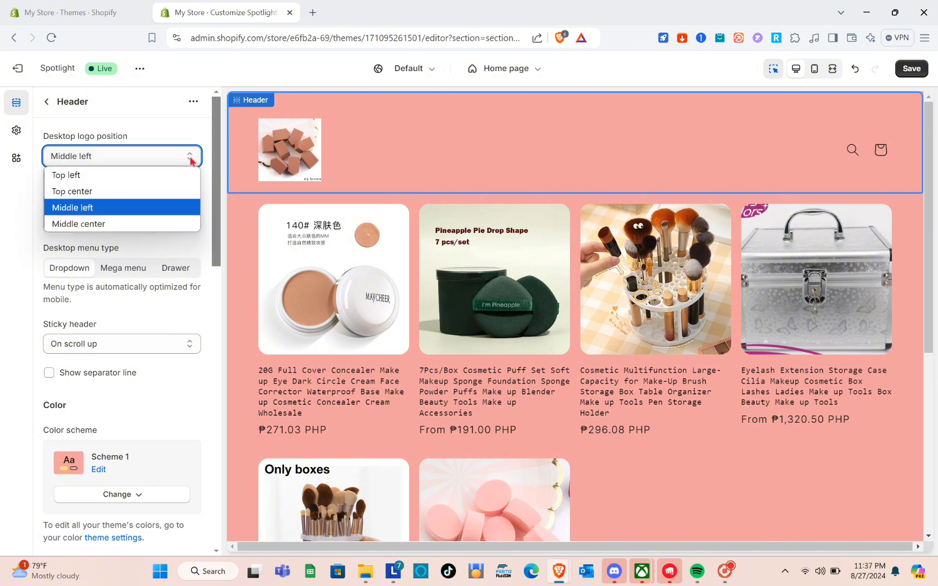
click(78, 193)
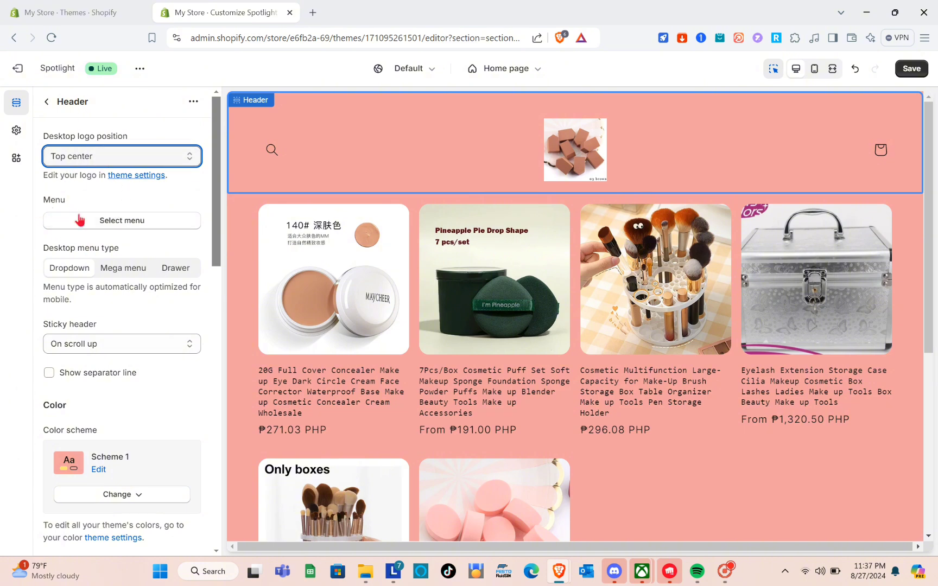
- Try the Main menu in the header and follow its Catalog link in the preview
click(103, 224)
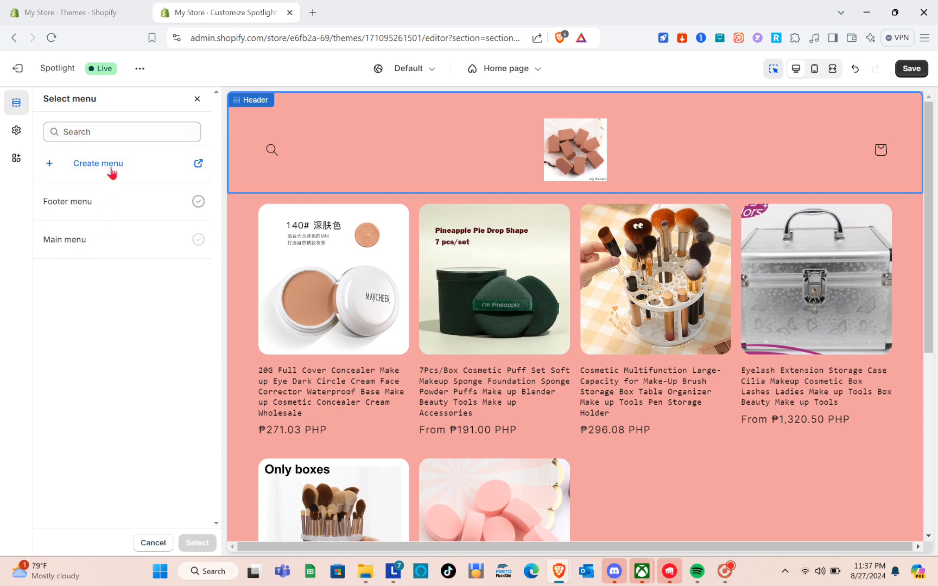
click(106, 241)
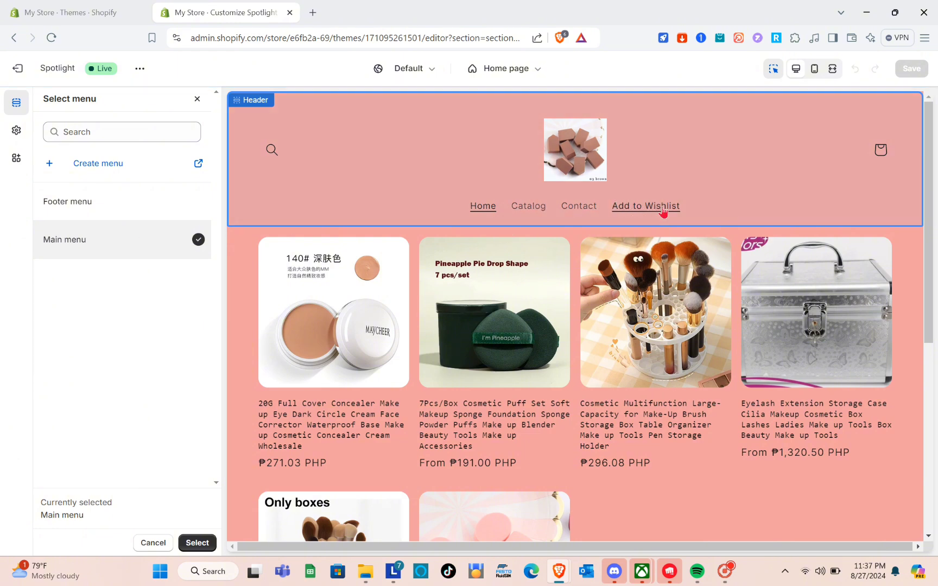
click(526, 211)
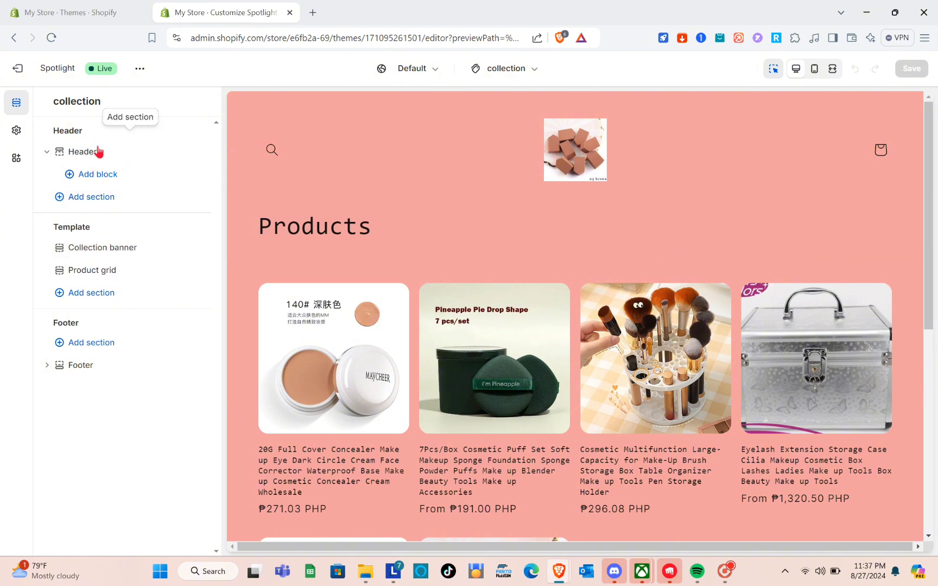
- Assign the Main menu to the header section on the collection page
click(334, 143)
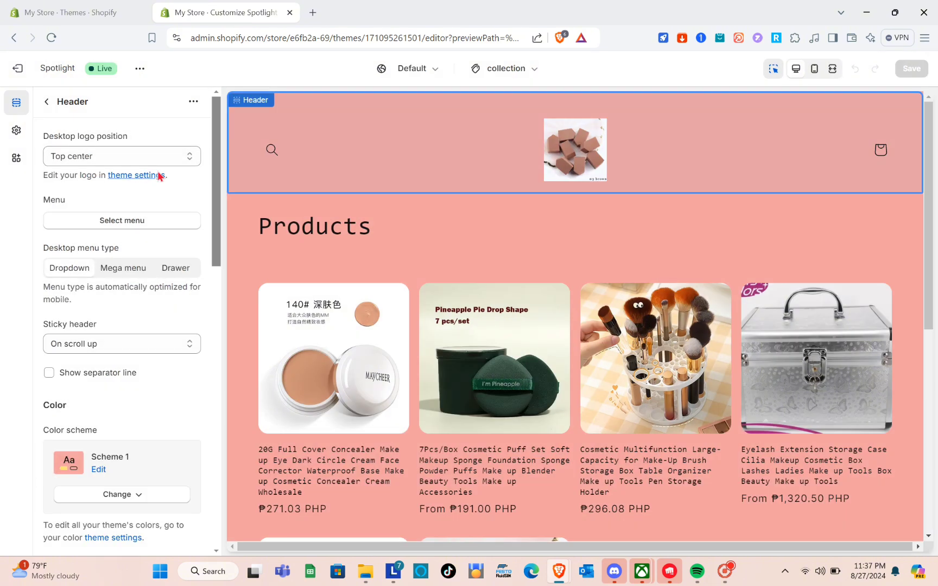
scroll(100, 315, down, 1)
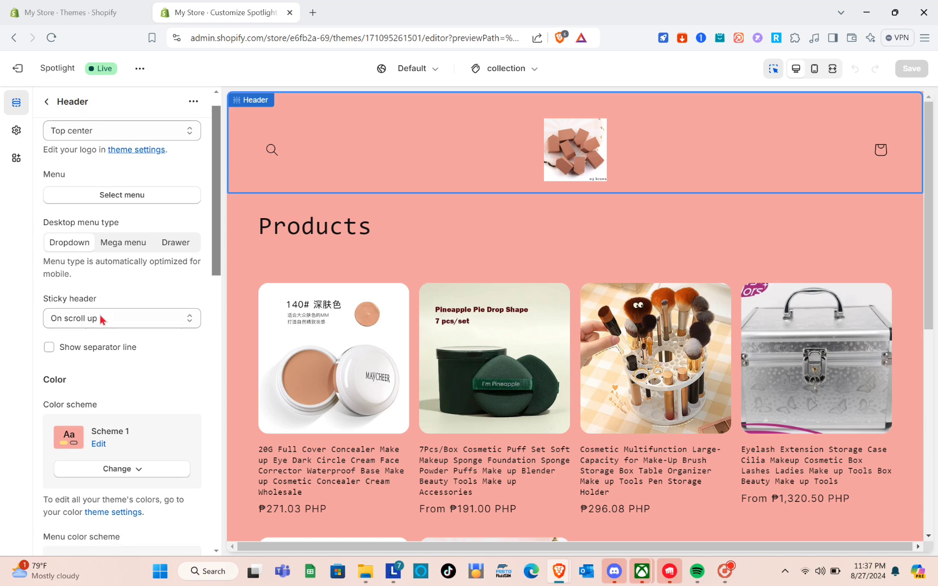
click(106, 185)
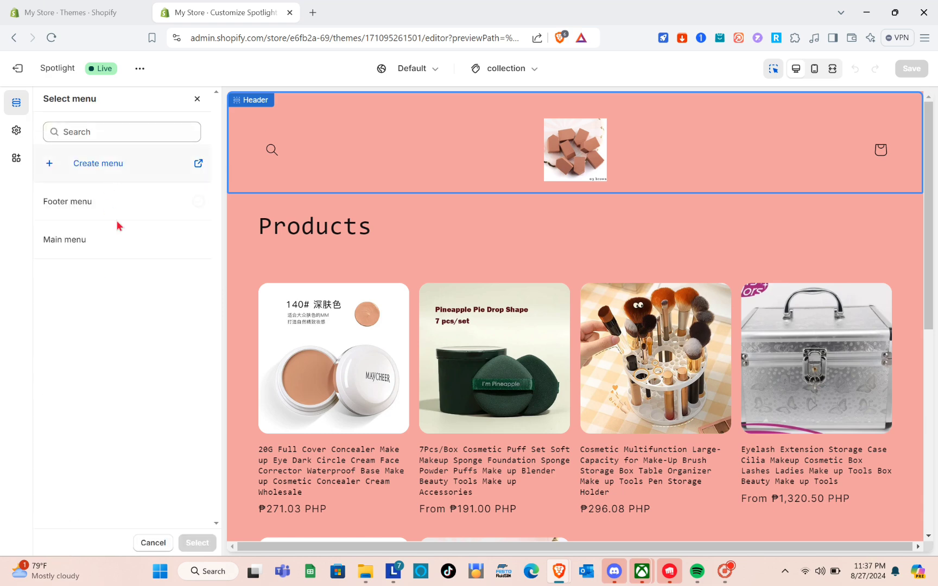
click(133, 250)
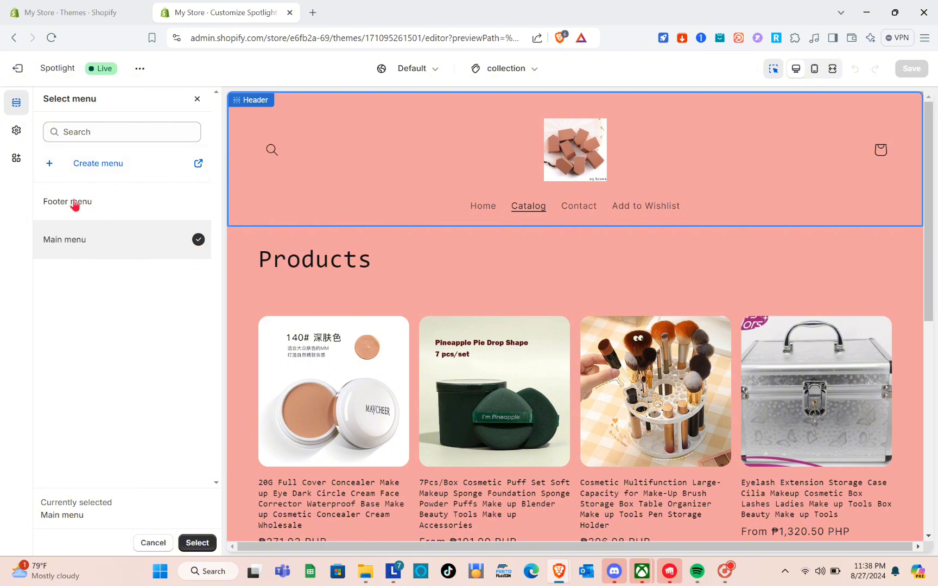
click(191, 542)
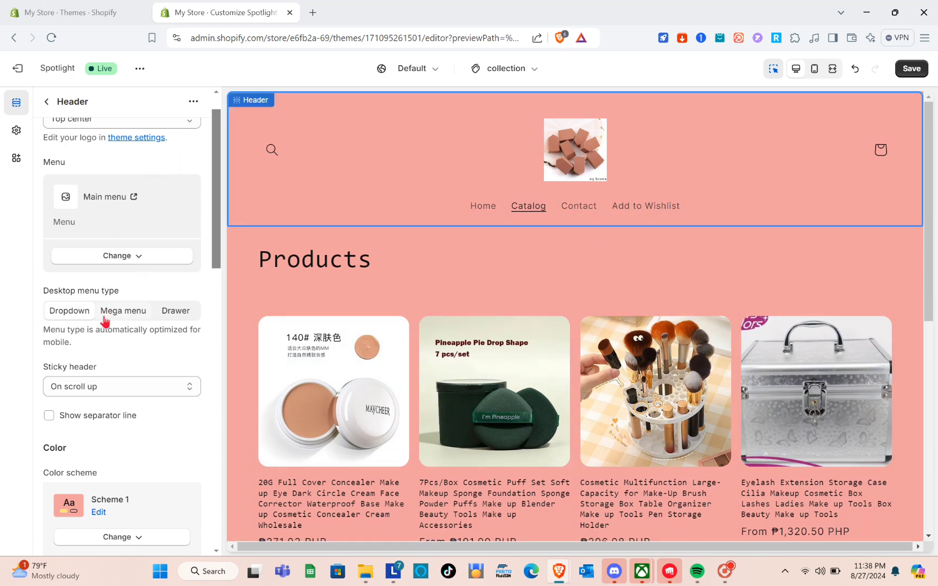
- Try the Mega menu type for the desktop header menu and settle on Drawer
scroll(105, 319, down, 1)
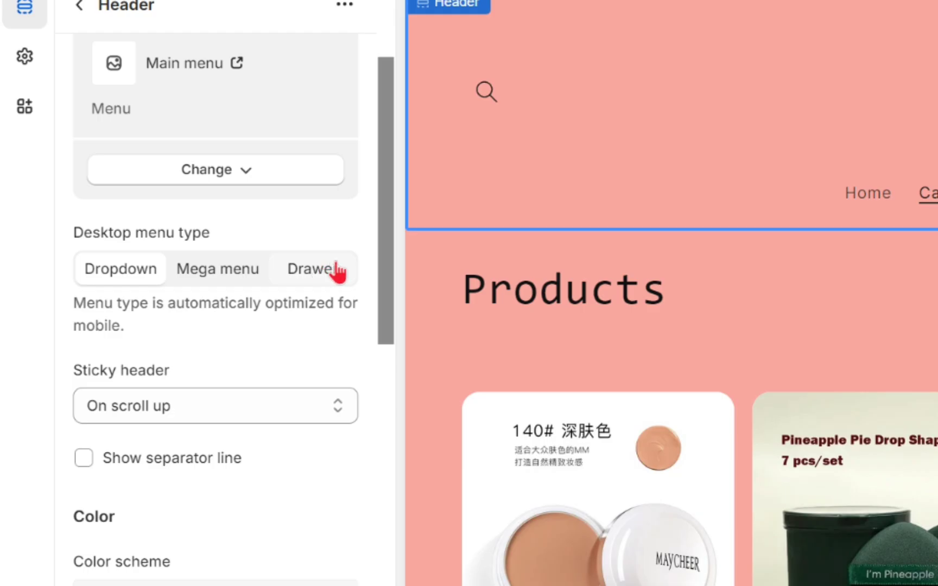
click(218, 271)
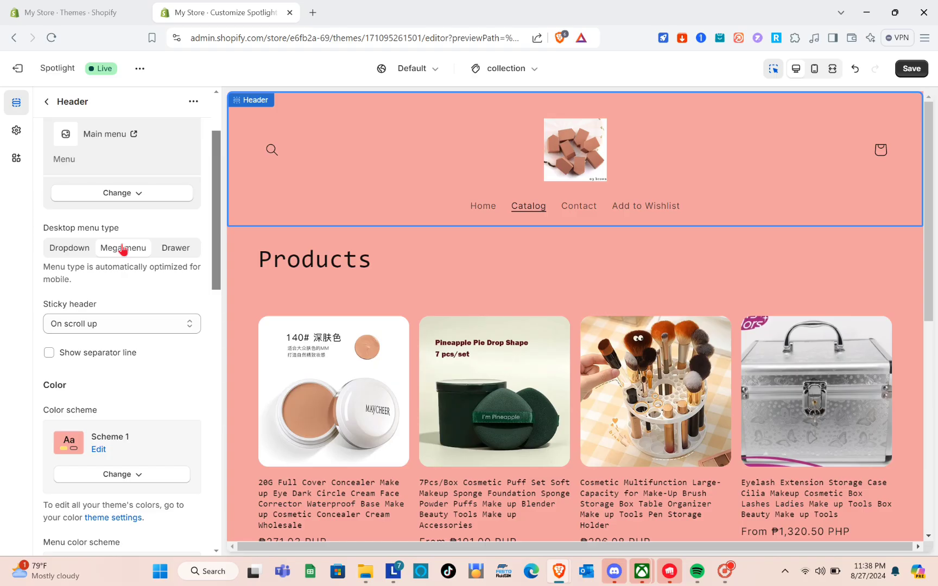
click(176, 248)
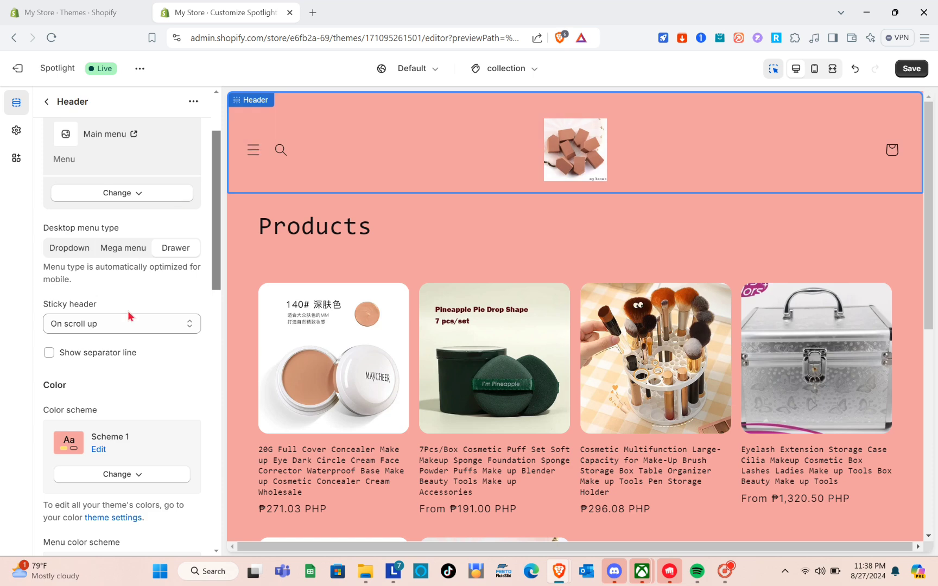
- Set the sticky header to On scroll up and switch the separator line on and back off
scroll(109, 313, down, 2)
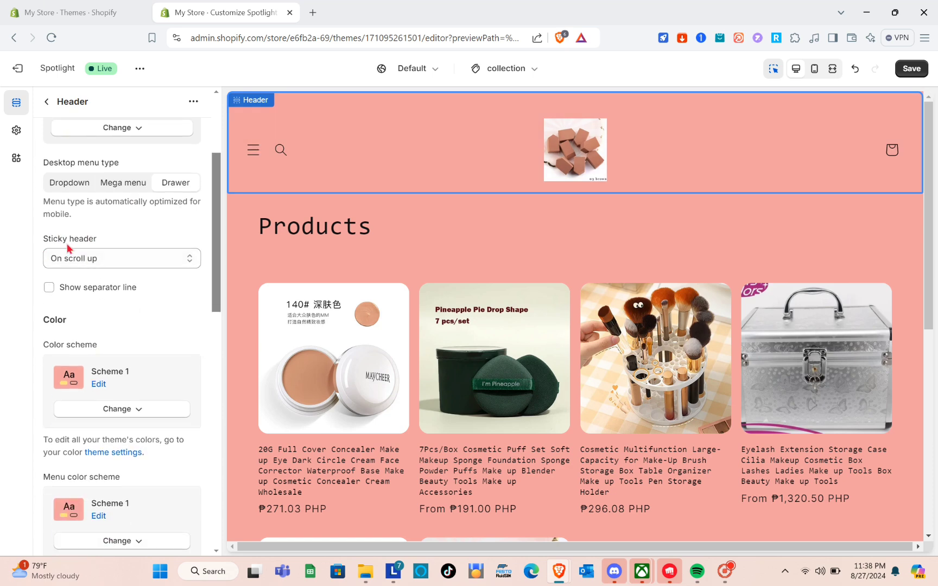
click(150, 259)
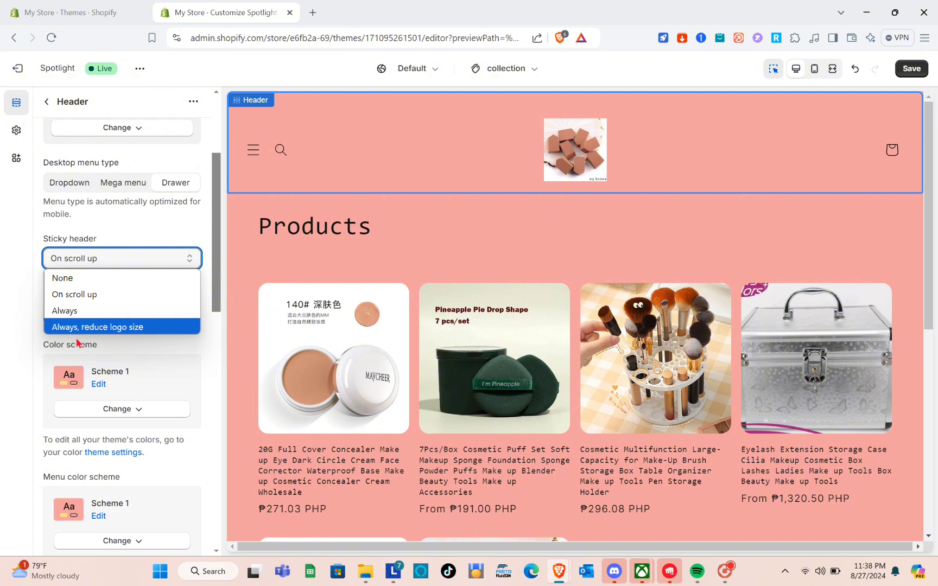
click(84, 296)
scroll(82, 302, down, 1)
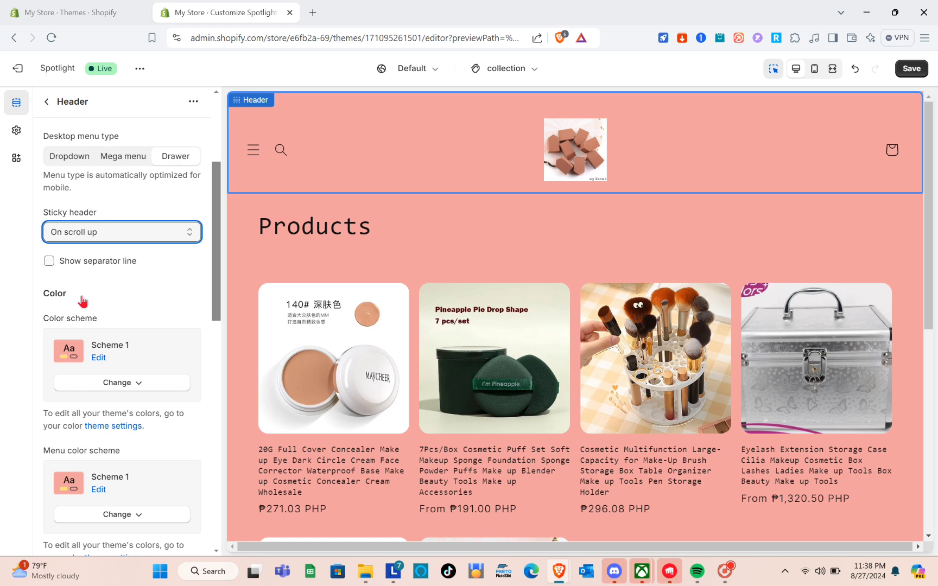
click(49, 261)
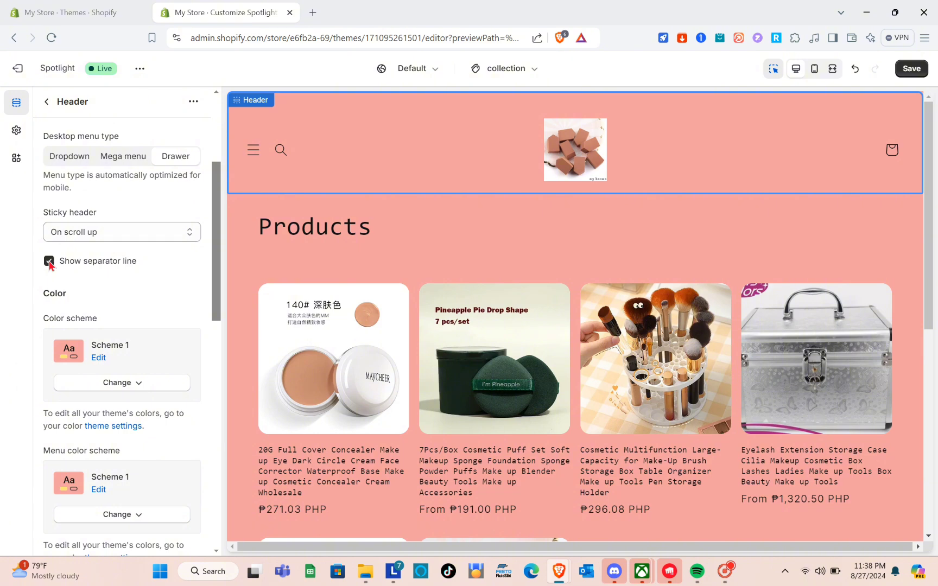
click(49, 261)
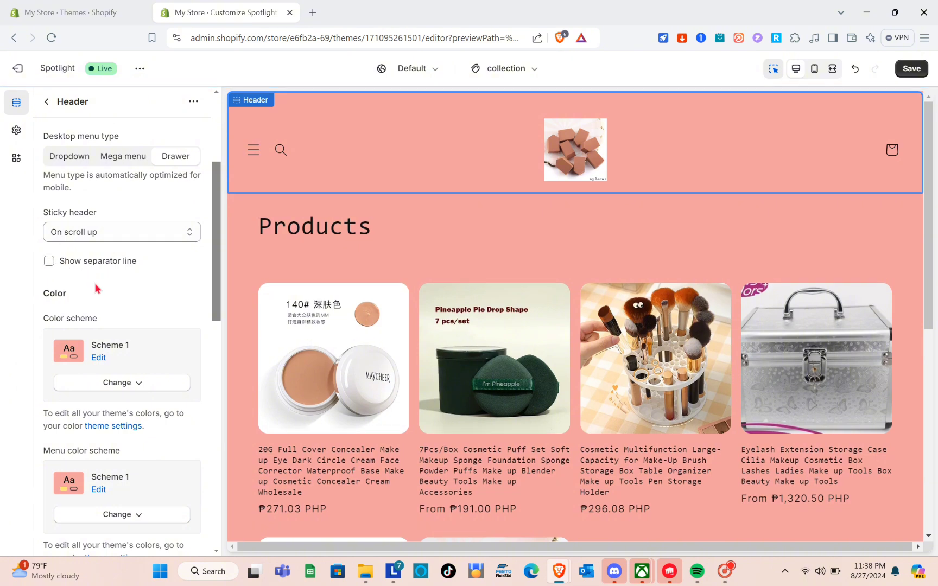
- Examine the remaining header settings, from the color schemes and country and language selectors to mobile layout, spacing and section padding
scroll(95, 283, down, 1)
scroll(95, 288, down, 2)
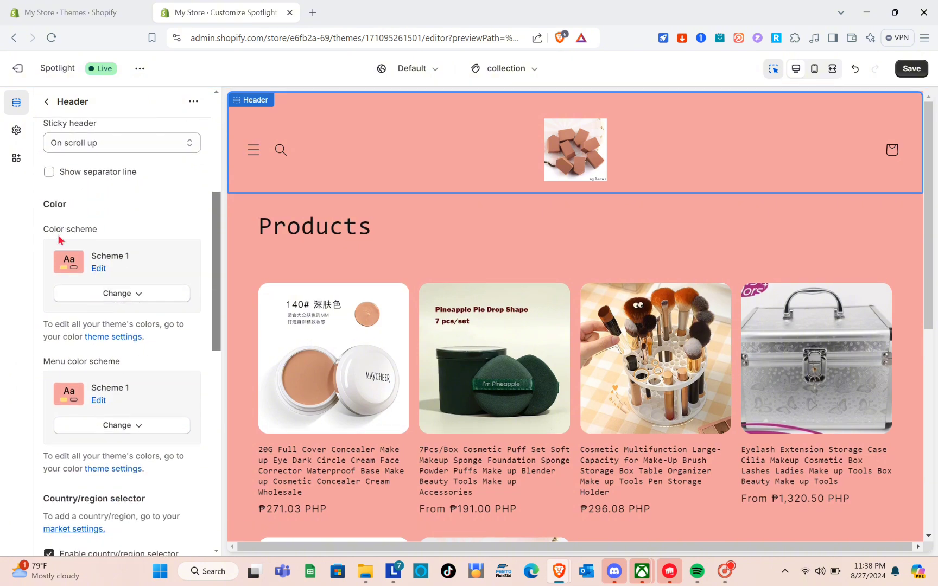
scroll(117, 296, down, 2)
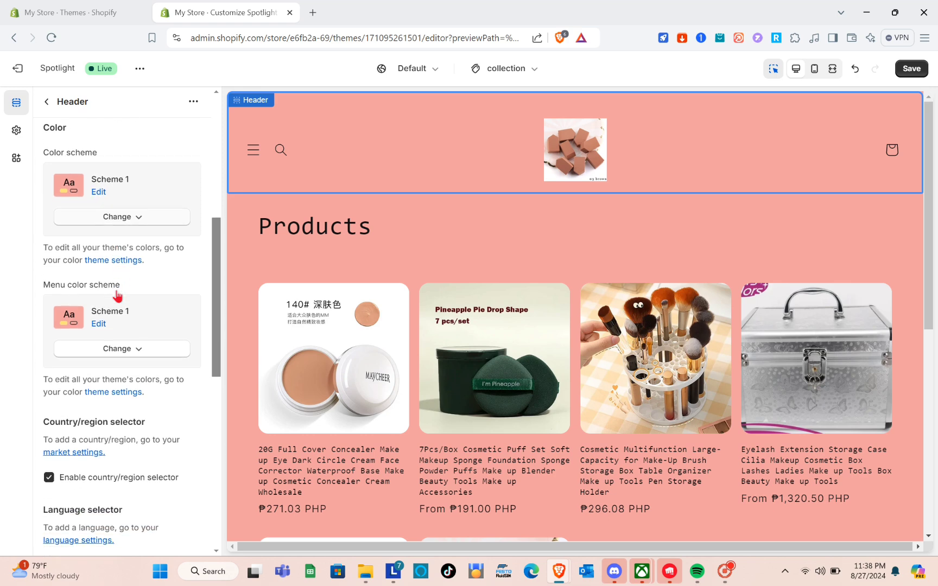
scroll(118, 296, up, 3)
scroll(120, 293, down, 1)
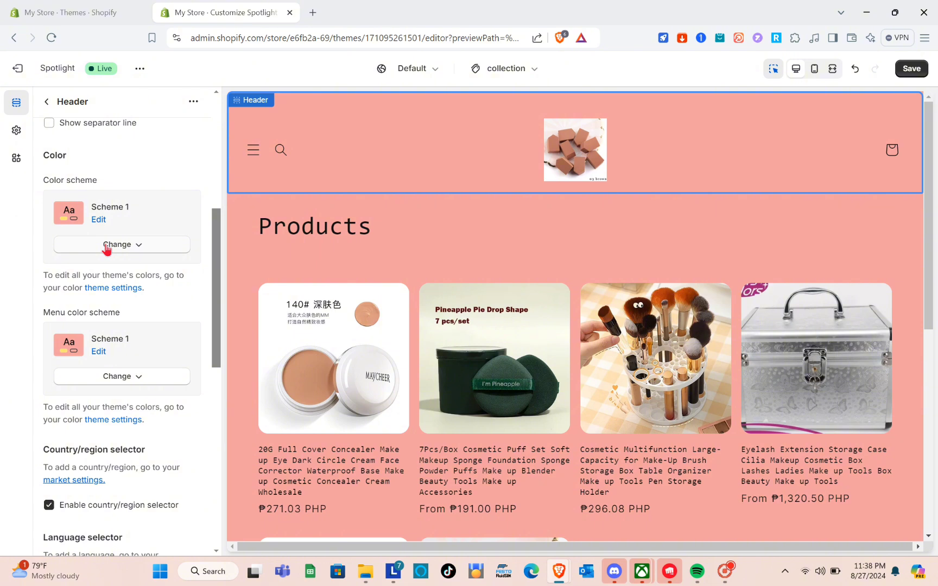
scroll(109, 249, down, 1)
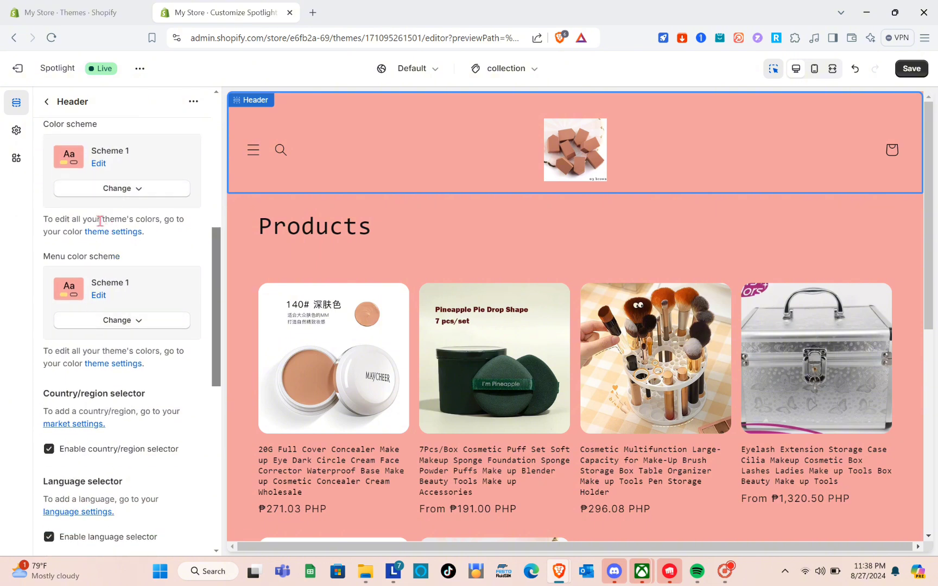
scroll(98, 228, down, 1)
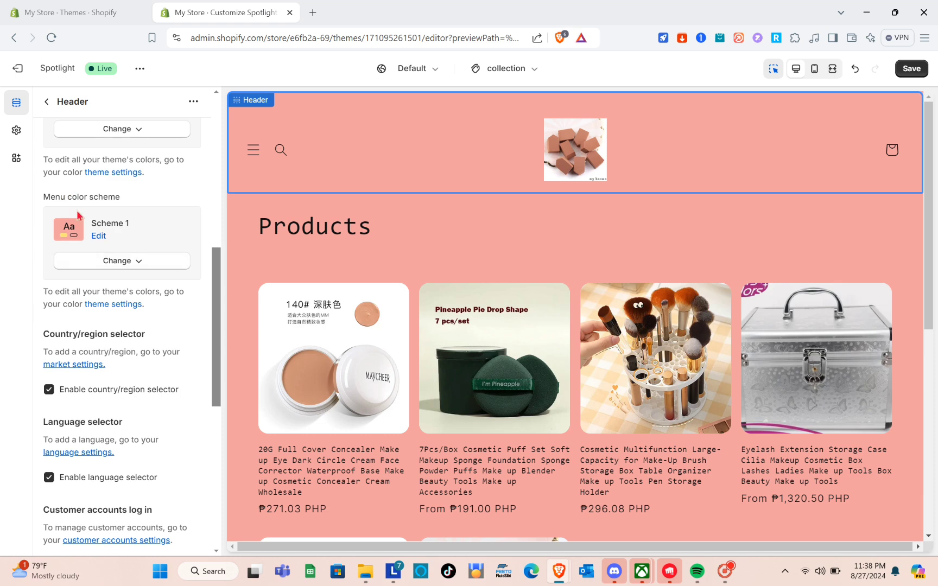
click(99, 263)
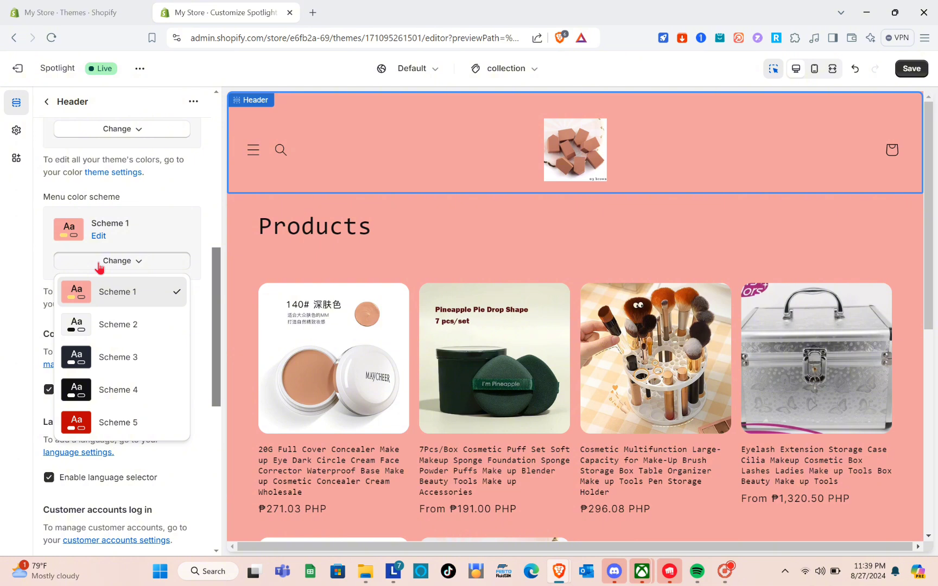
click(99, 263)
scroll(99, 266, down, 4)
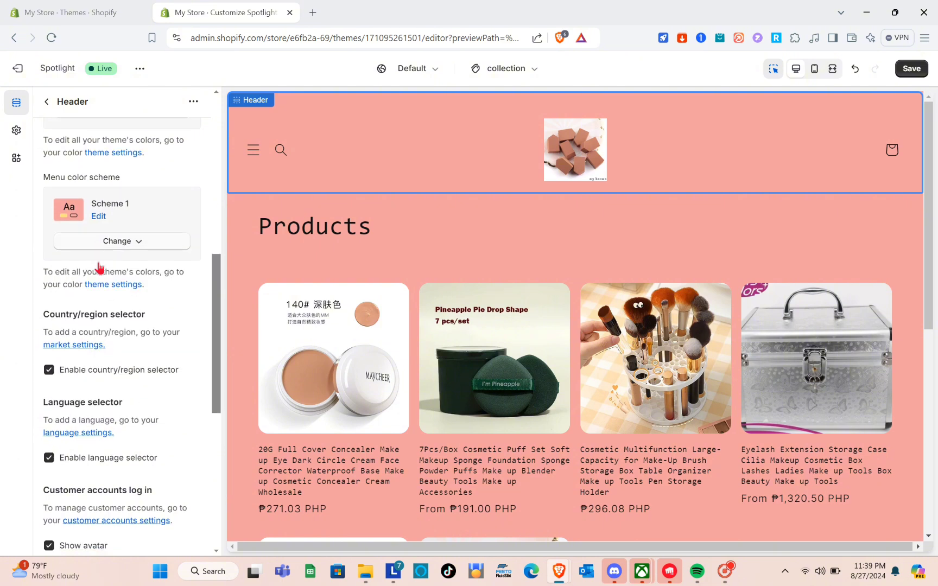
scroll(99, 266, down, 3)
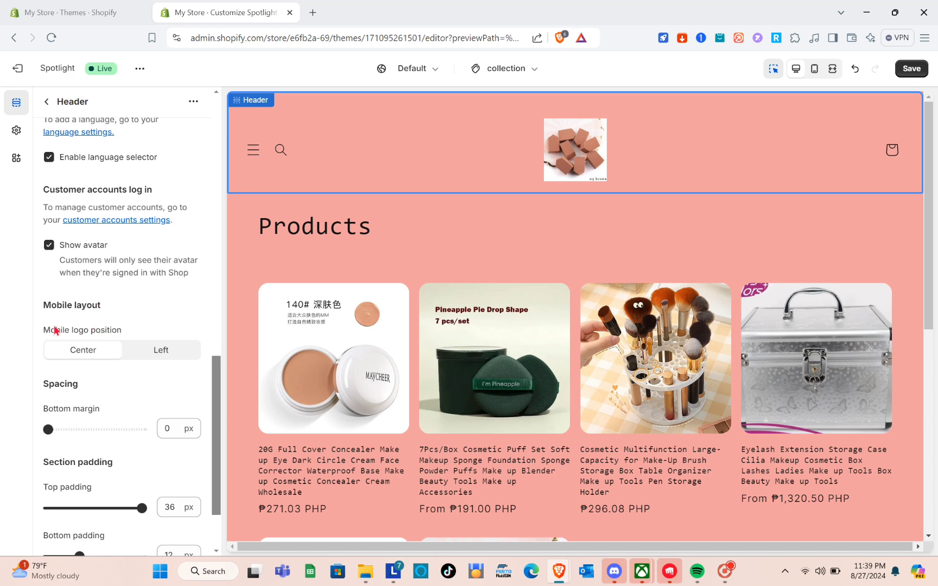
scroll(84, 342, down, 2)
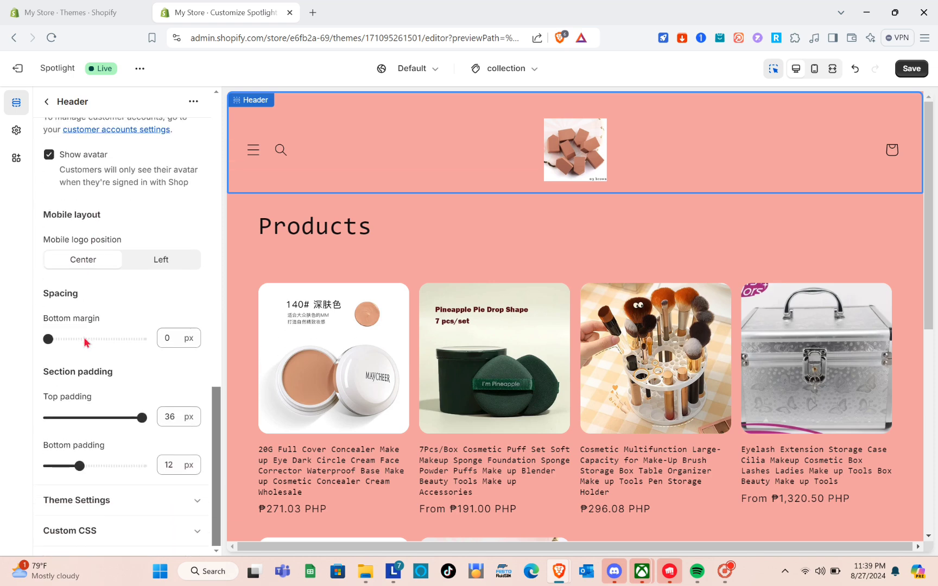
scroll(89, 387, up, 10)
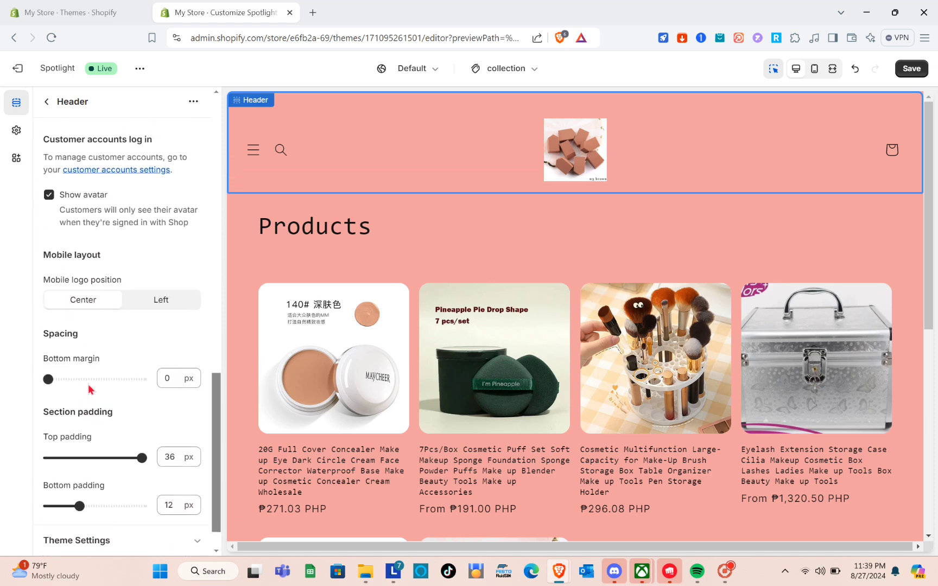
- Leave the header settings and open the Default product template for editing
click(48, 102)
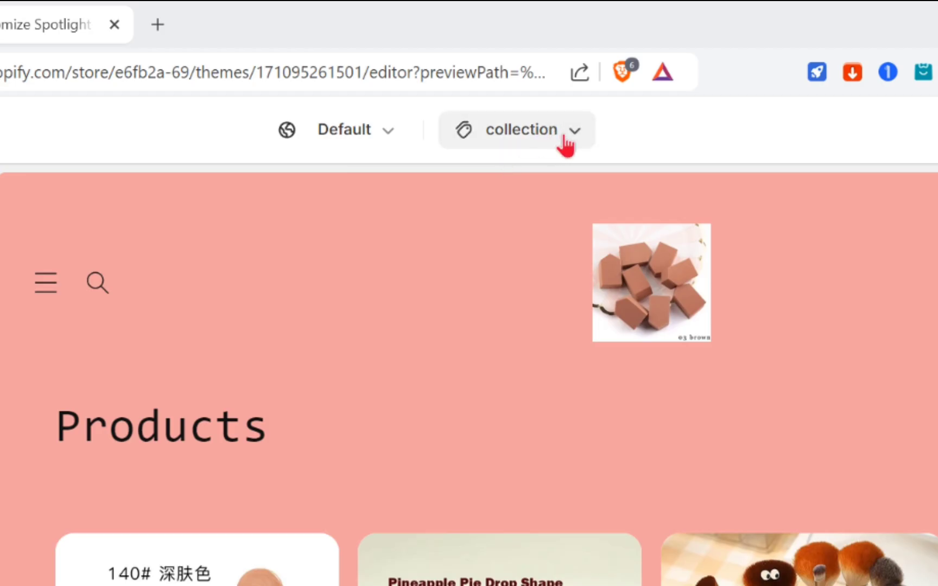
click(529, 72)
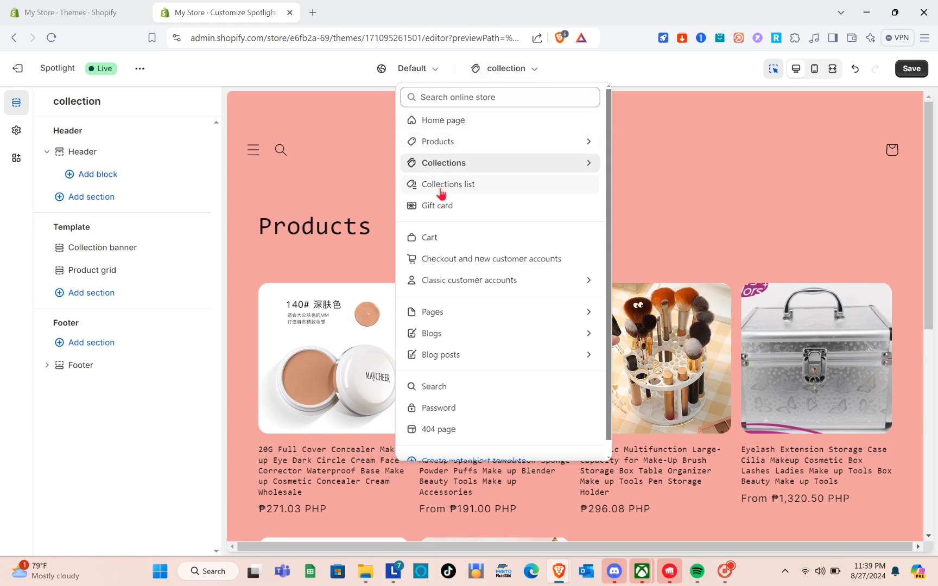
click(447, 146)
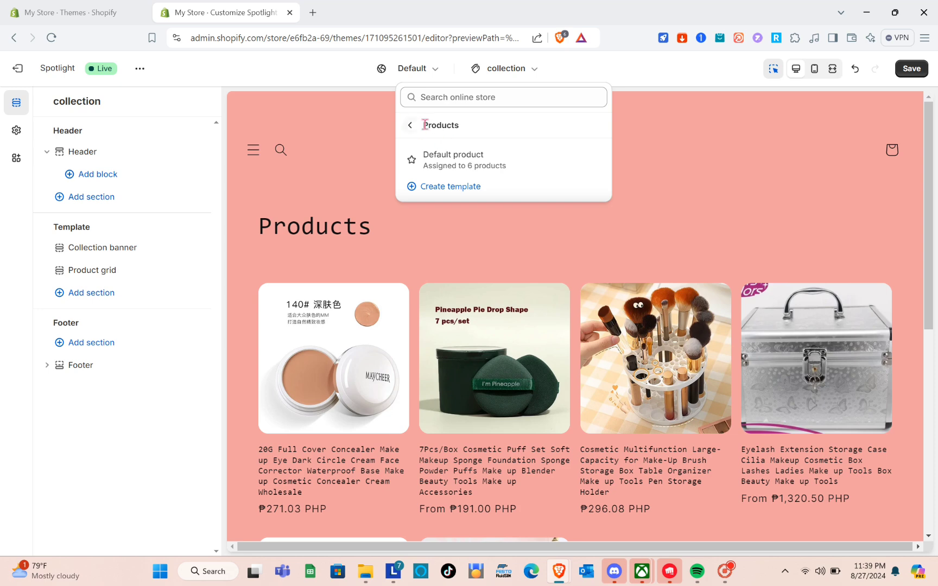
click(455, 161)
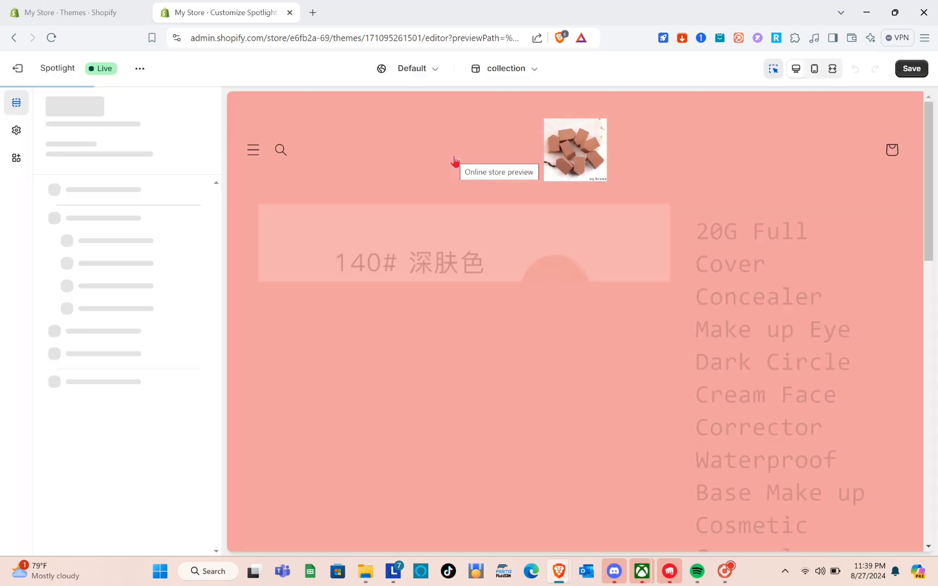
- Look through the product page preview, from the title and images down to the description, and return to its start
scroll(499, 278, down, 5)
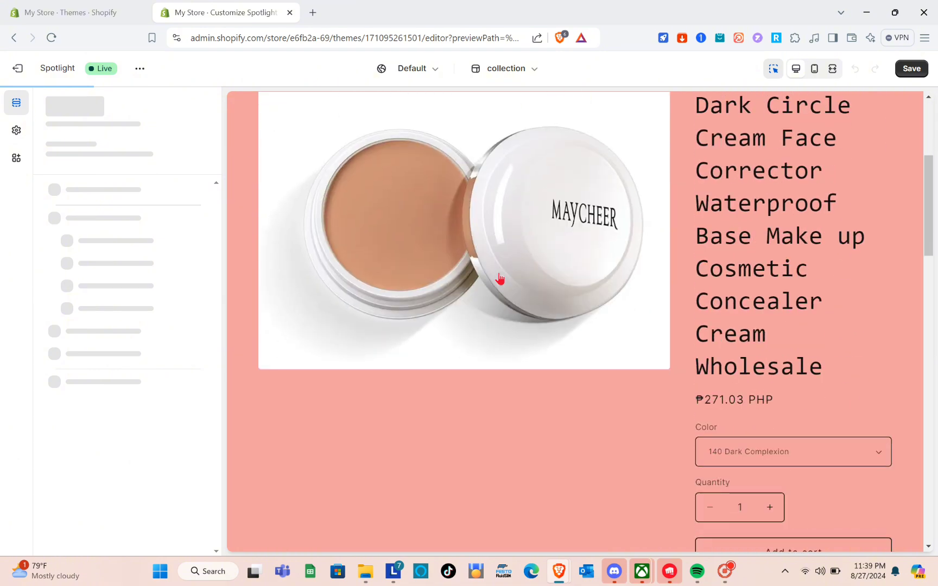
scroll(499, 278, down, 5)
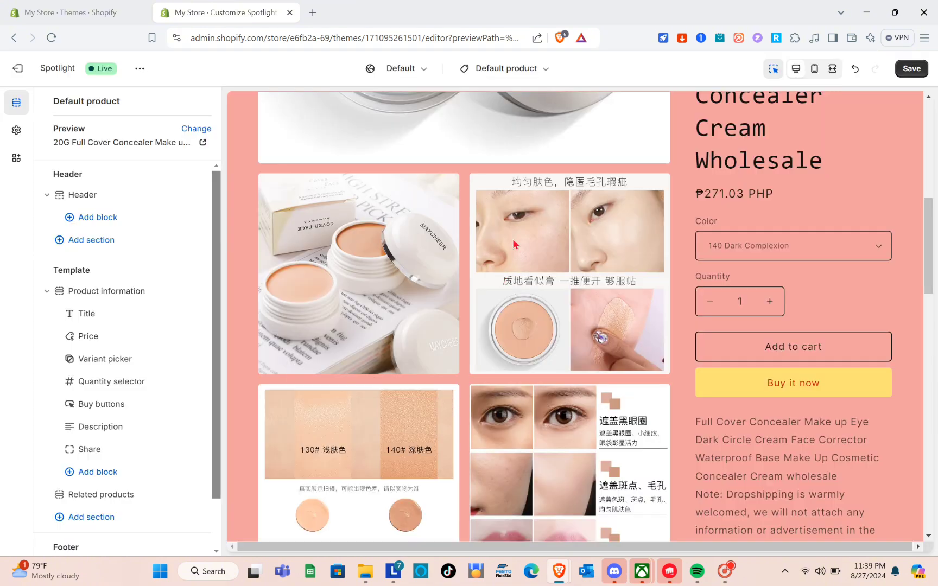
scroll(509, 325, down, 5)
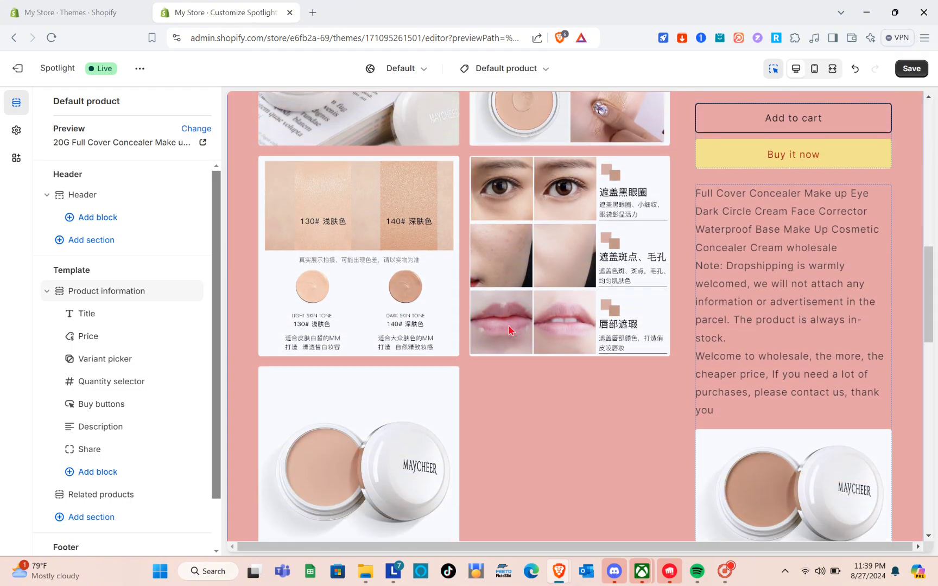
scroll(508, 330, down, 3)
scroll(509, 330, down, 10)
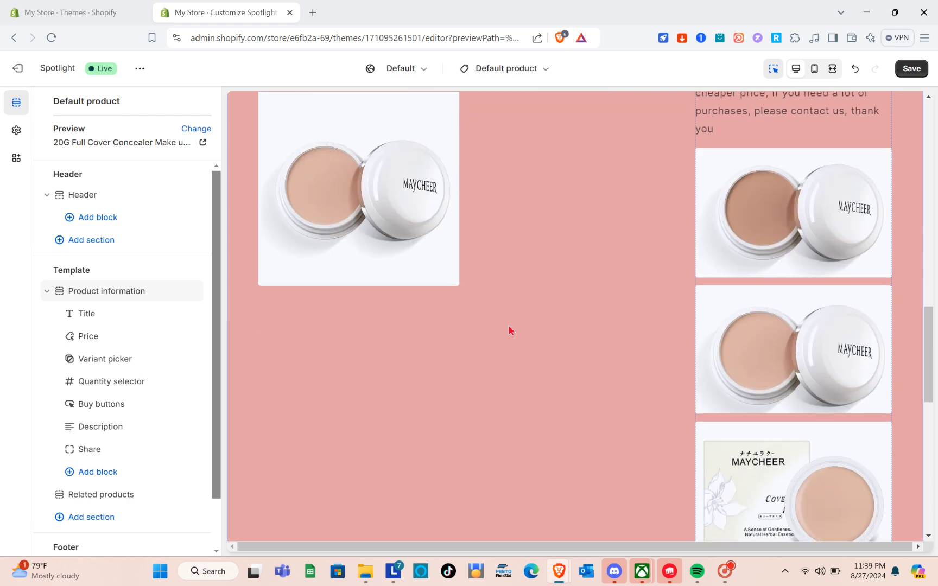
scroll(509, 330, up, 20)
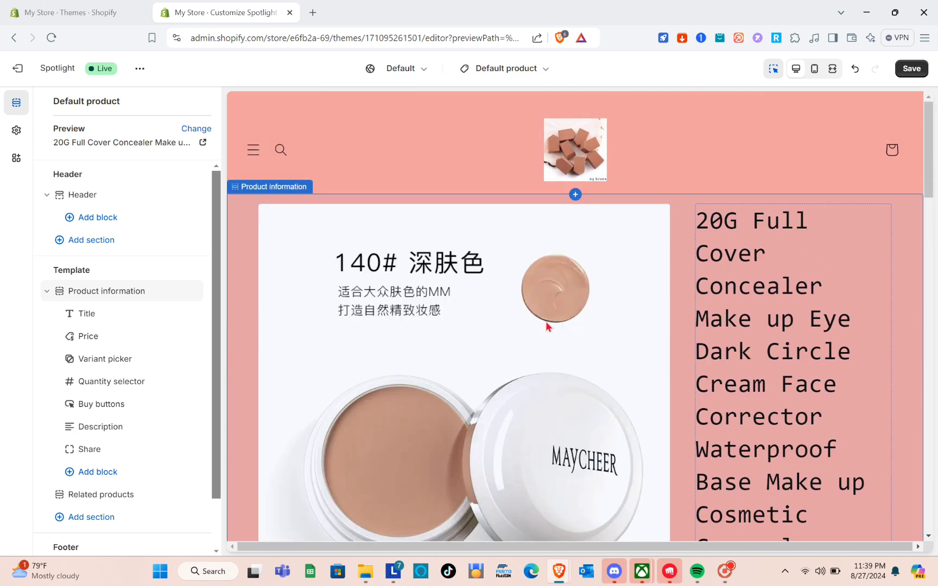
- Review the product page preview down to the description images and back, and bring up the list of product templates
scroll(514, 358, down, 4)
scroll(512, 358, down, 9)
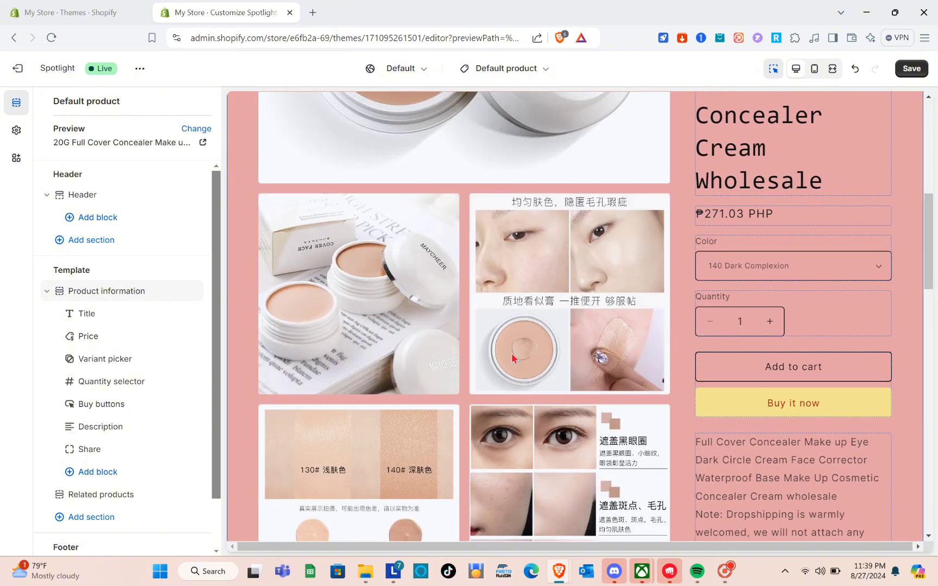
scroll(513, 358, down, 4)
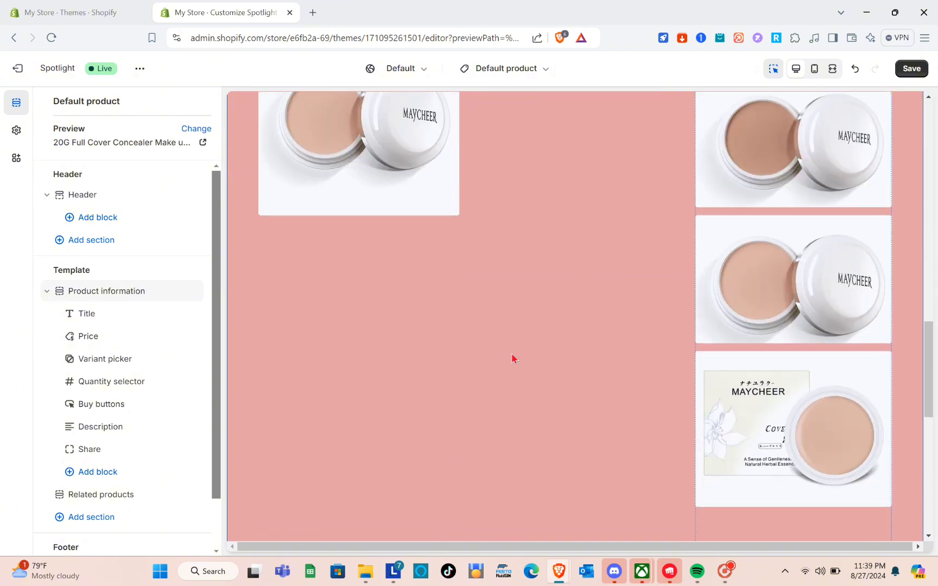
scroll(513, 358, up, 15)
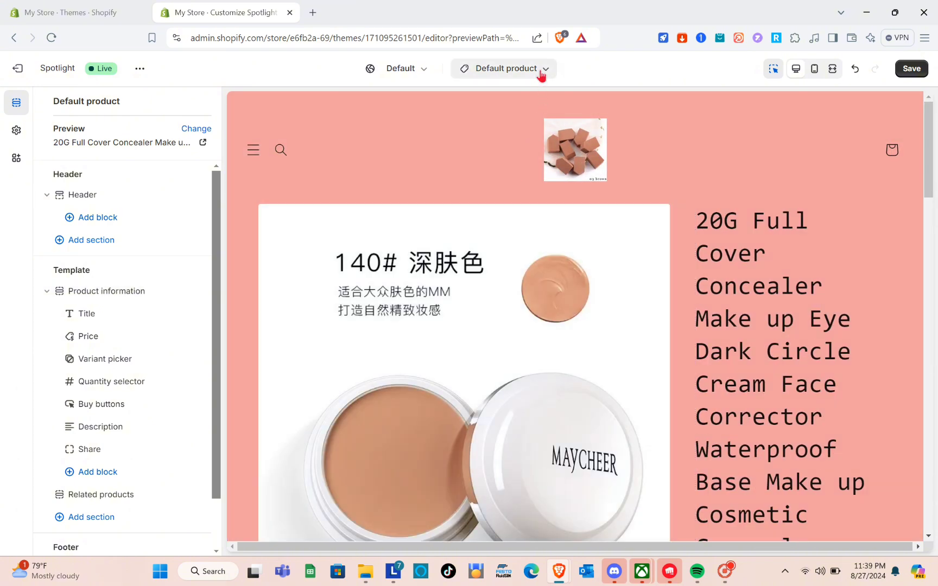
click(542, 75)
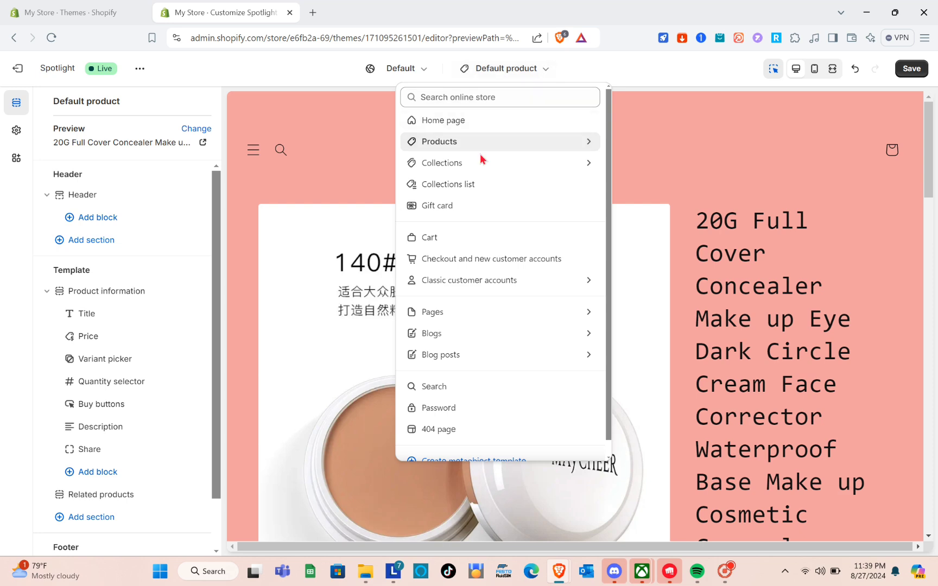
click(460, 141)
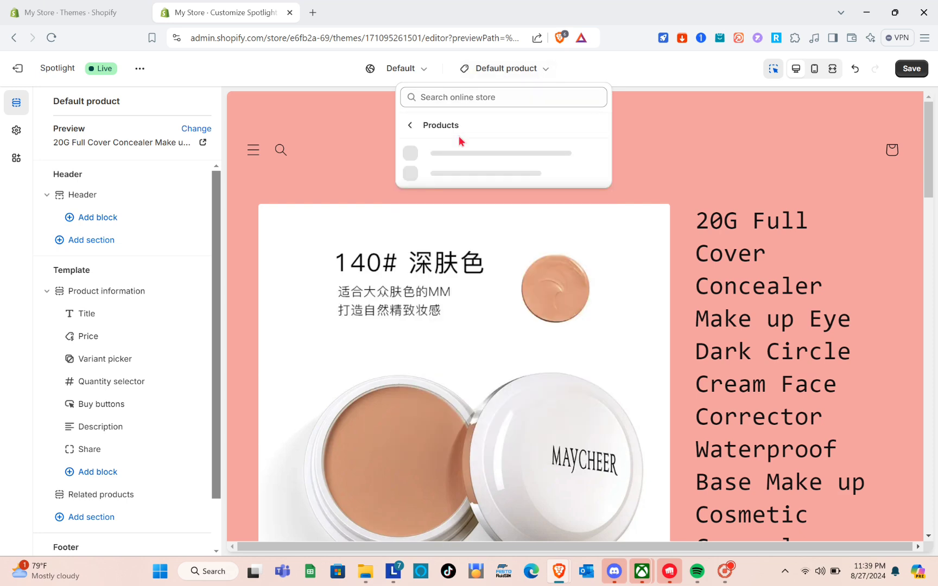
click(459, 141)
- Switch the preview to mobile view and look through the product page down to the Share block and back
click(815, 68)
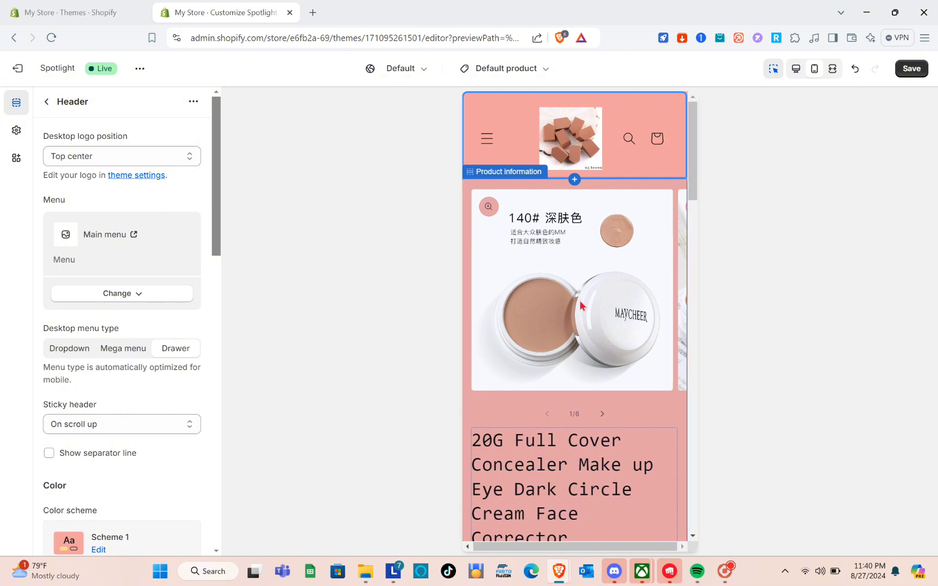
scroll(580, 303, down, 10)
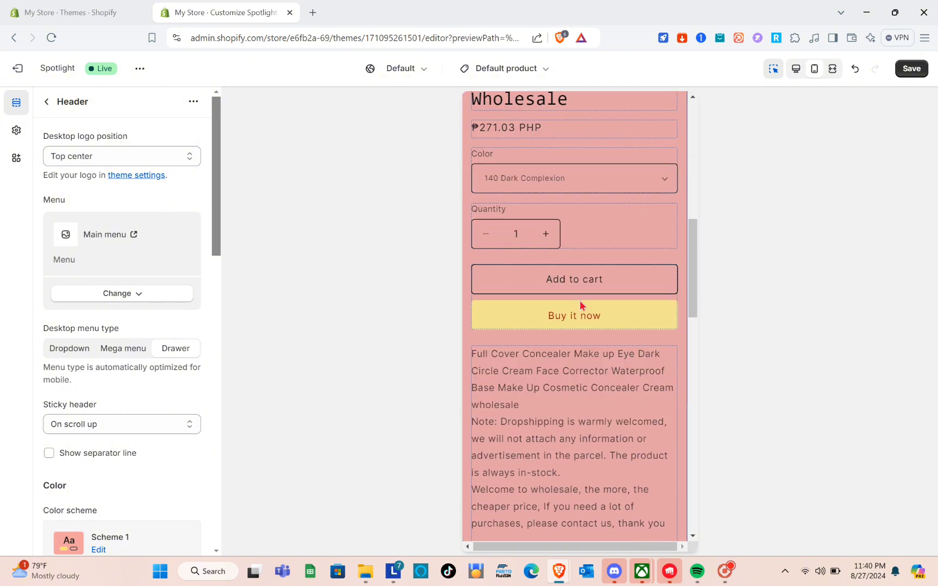
scroll(580, 303, down, 15)
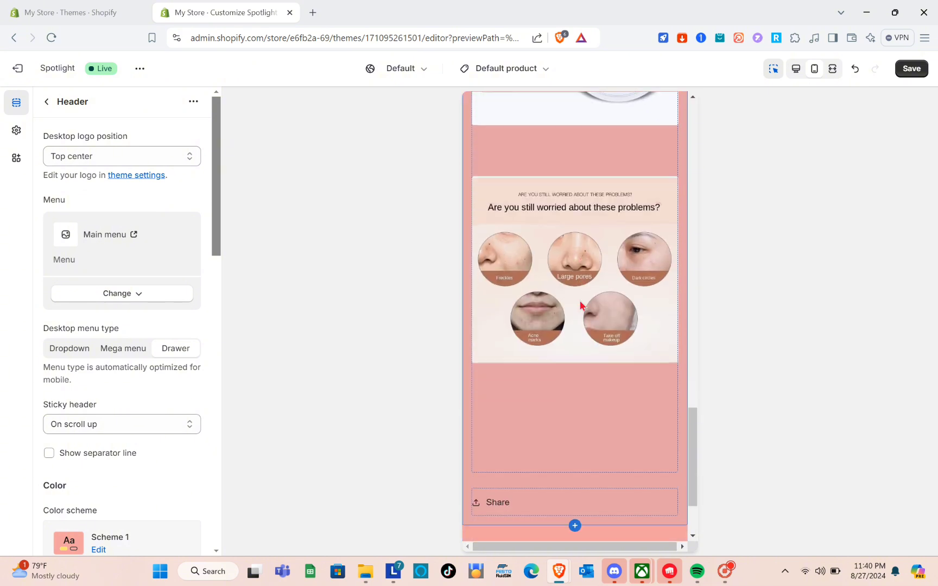
scroll(580, 301, up, 20)
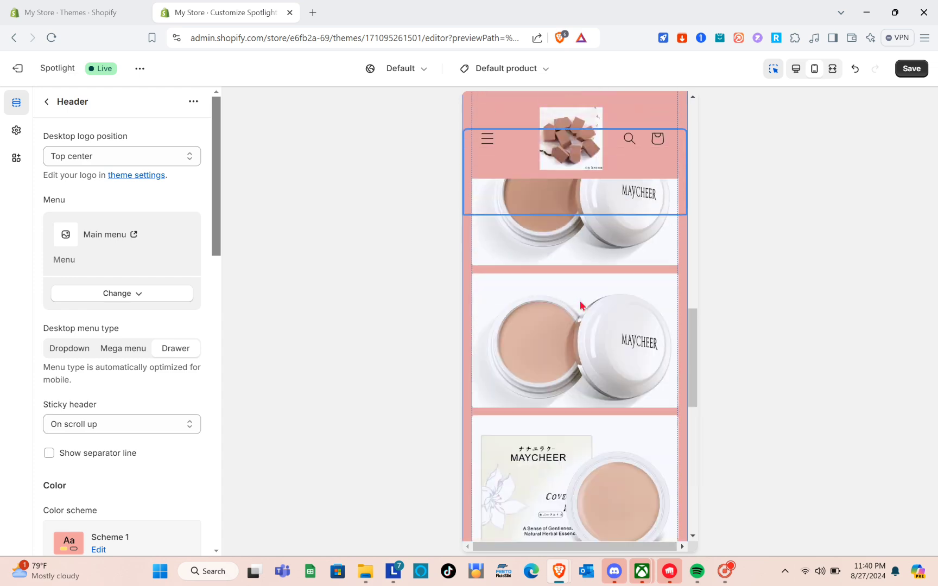
scroll(580, 305, up, 5)
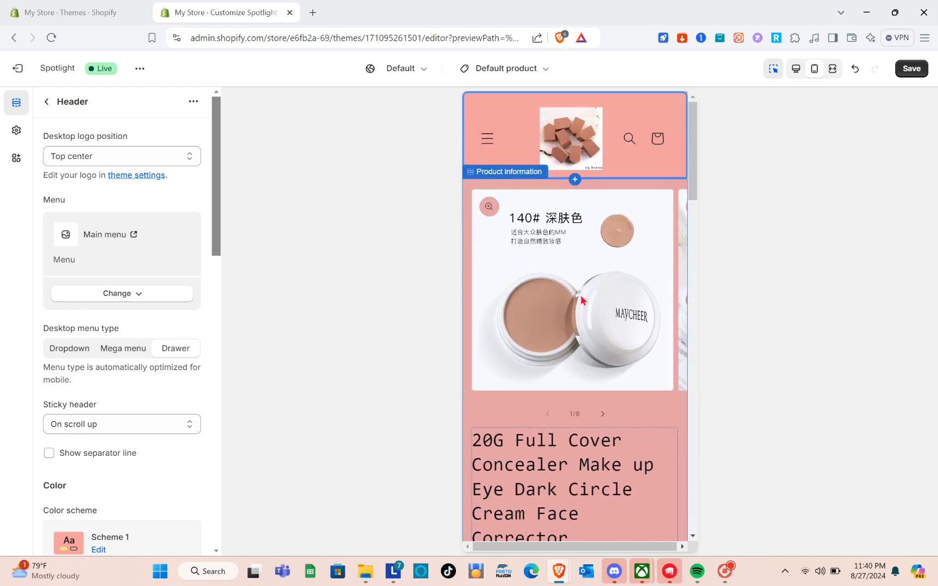
- Switch the preview to full-screen width and look through the product page down to the footer and back
click(832, 69)
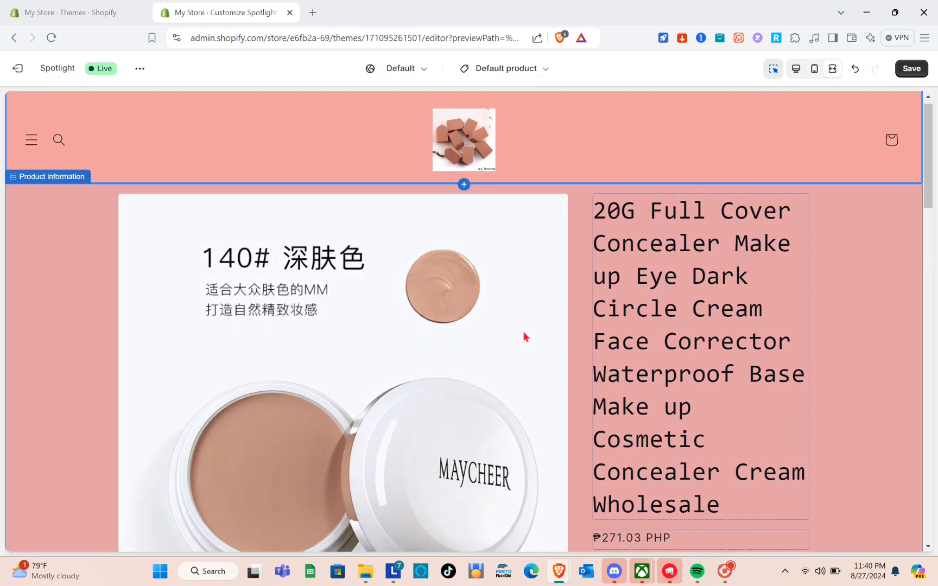
scroll(523, 331, down, 15)
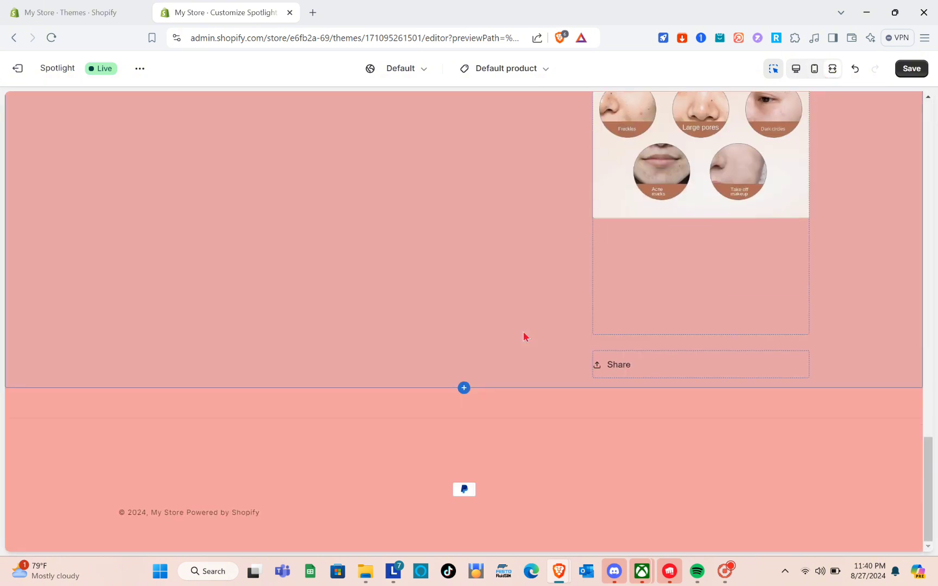
scroll(523, 331, up, 15)
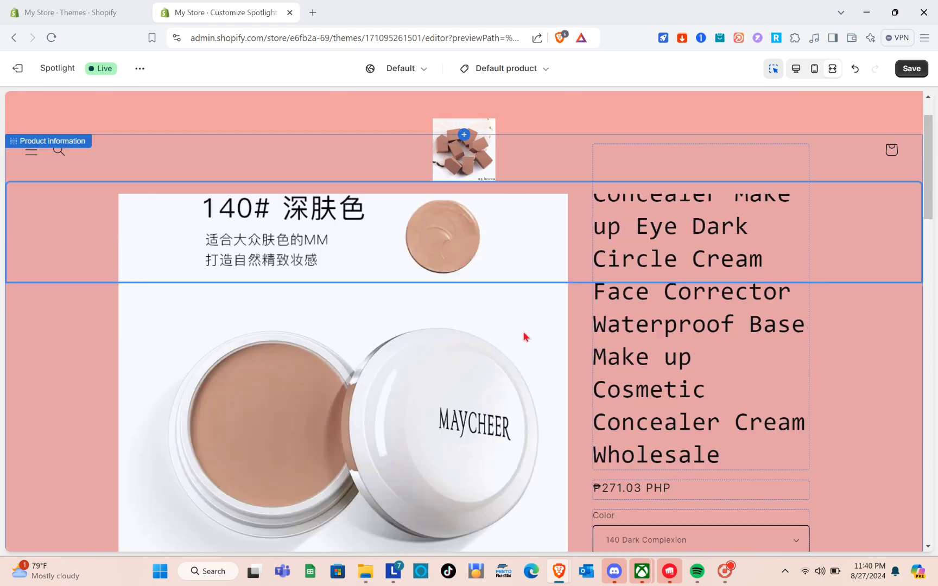
scroll(523, 331, up, 1)
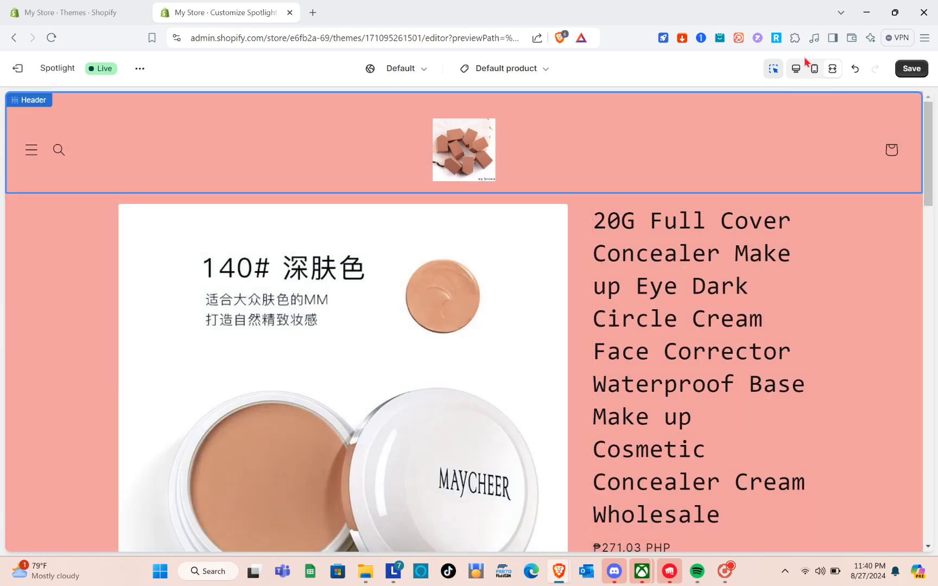
- Return the preview to desktop view and check the product images and purchase options
click(797, 70)
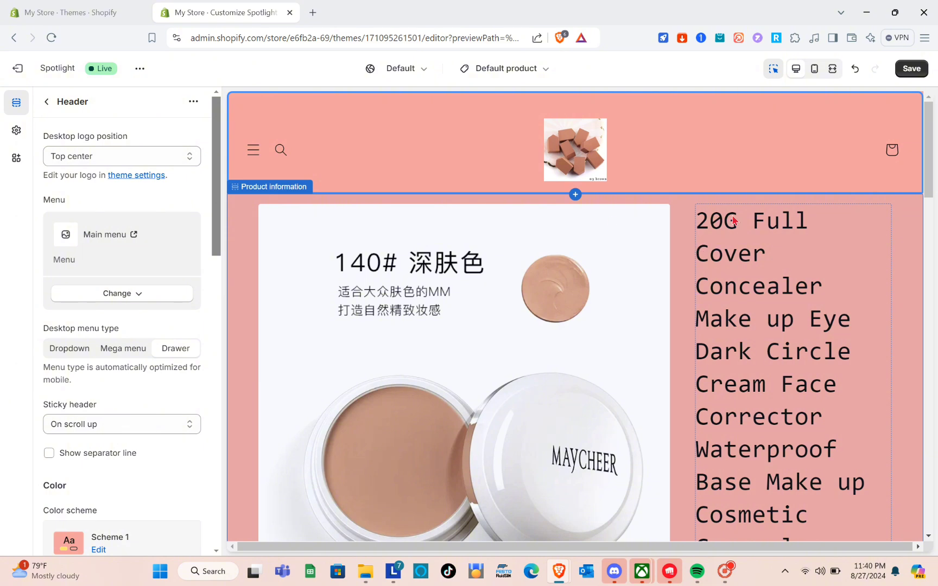
scroll(463, 343, down, 6)
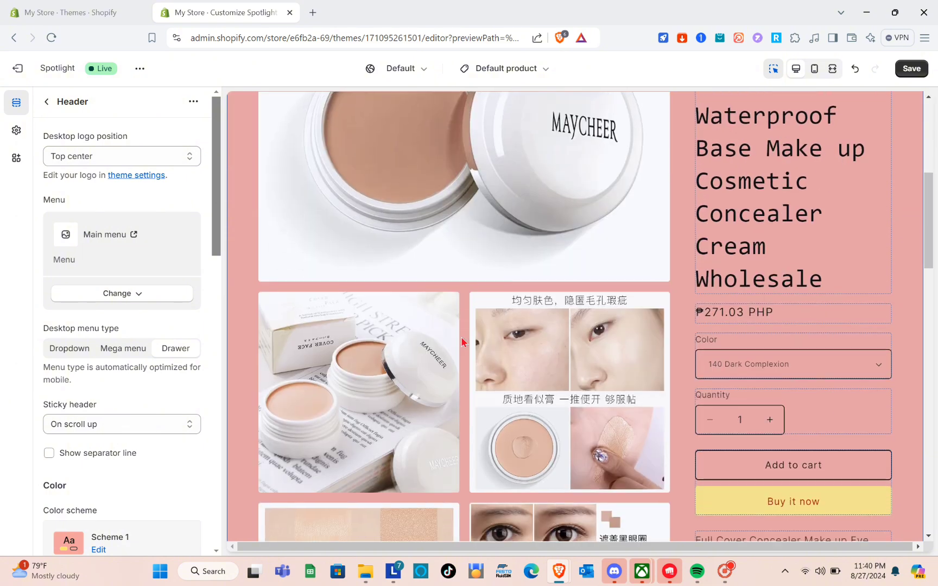
scroll(462, 342, up, 6)
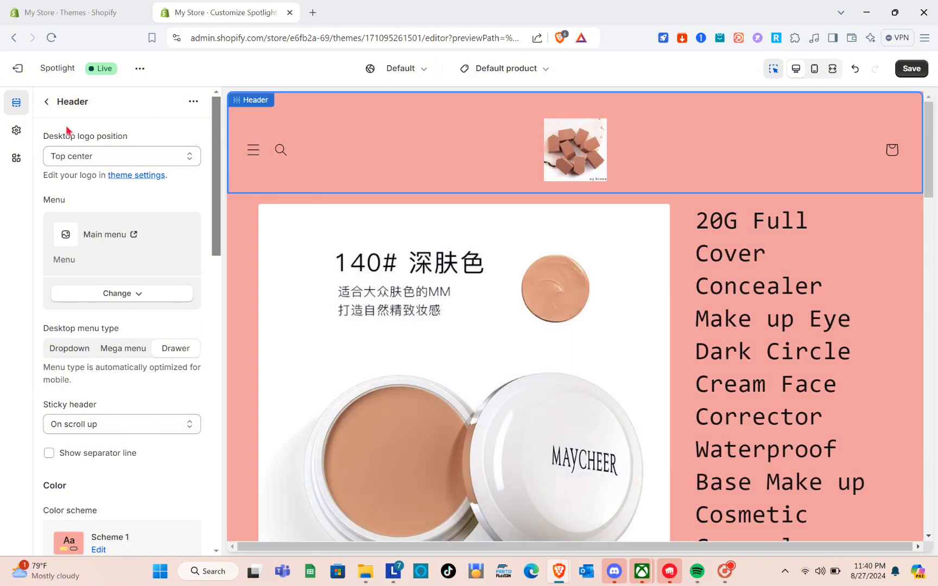
- Leave the header settings and open the Home page template for editing
click(47, 102)
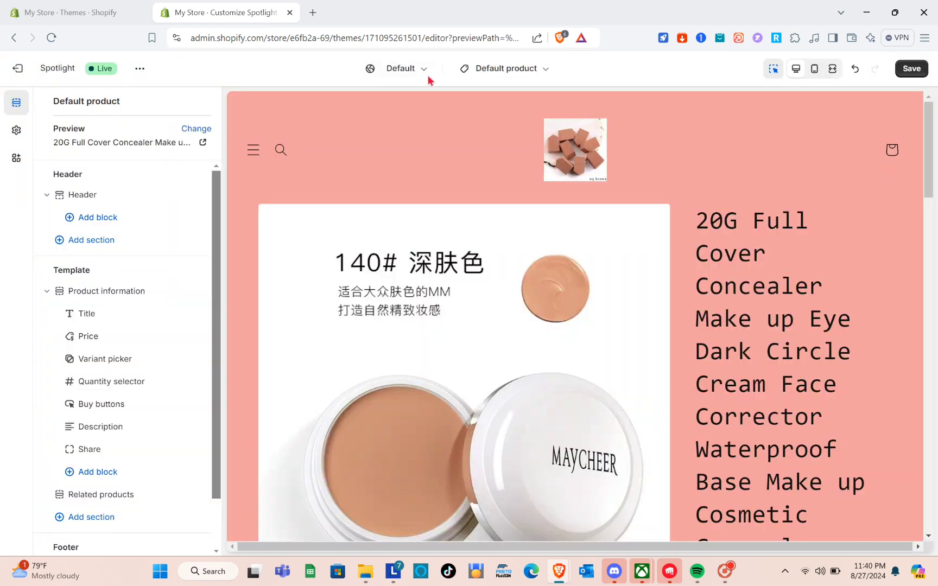
click(526, 69)
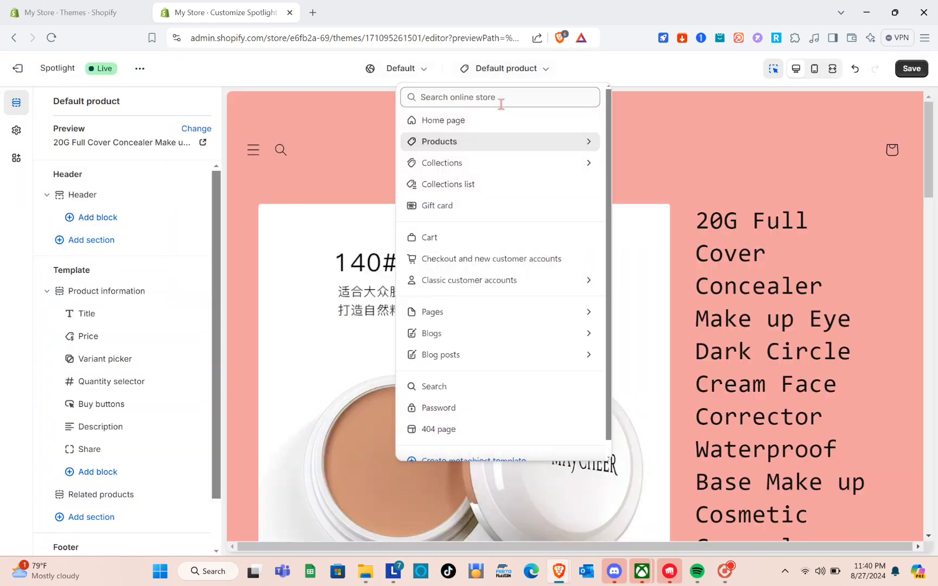
click(468, 121)
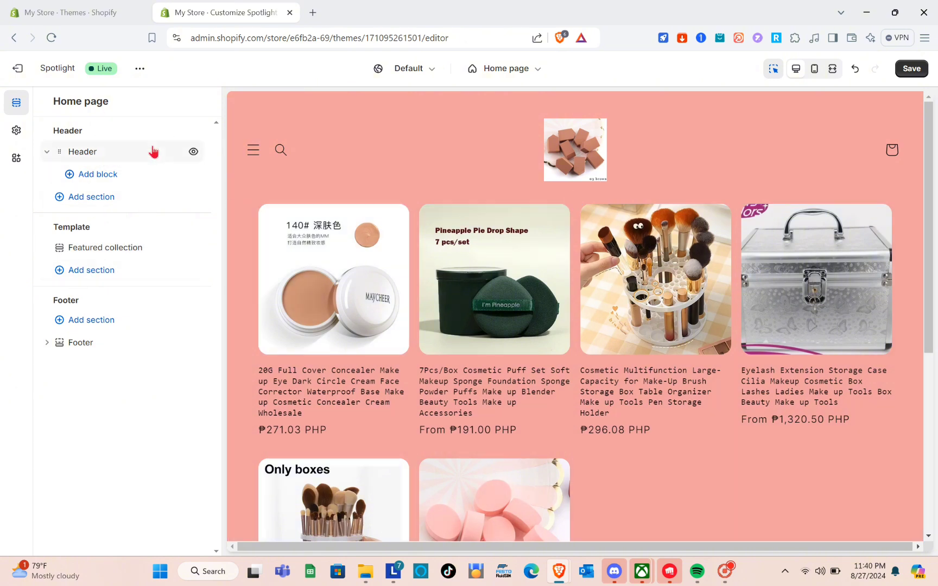
- Open the theme settings and expand the Social media section to show its social account link fields
click(16, 133)
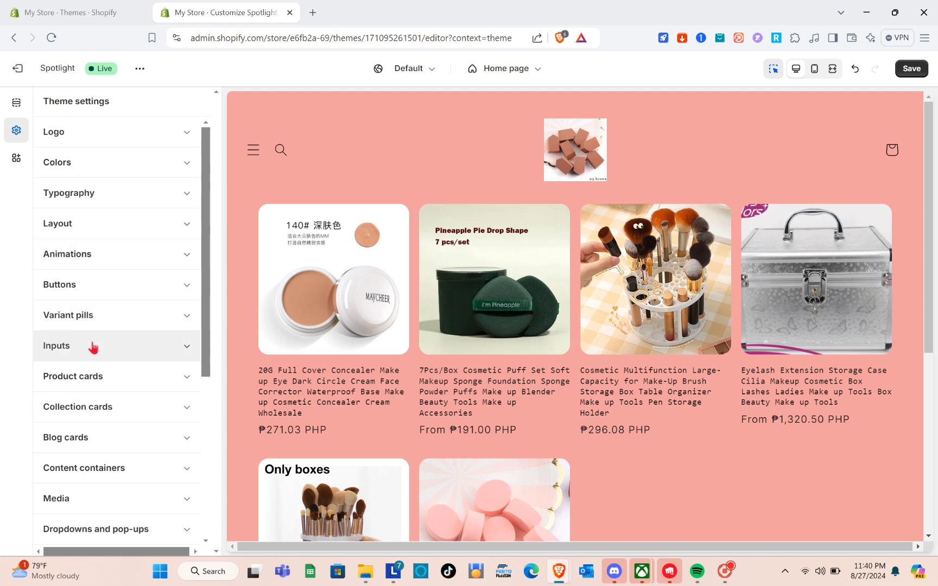
scroll(94, 348, down, 4)
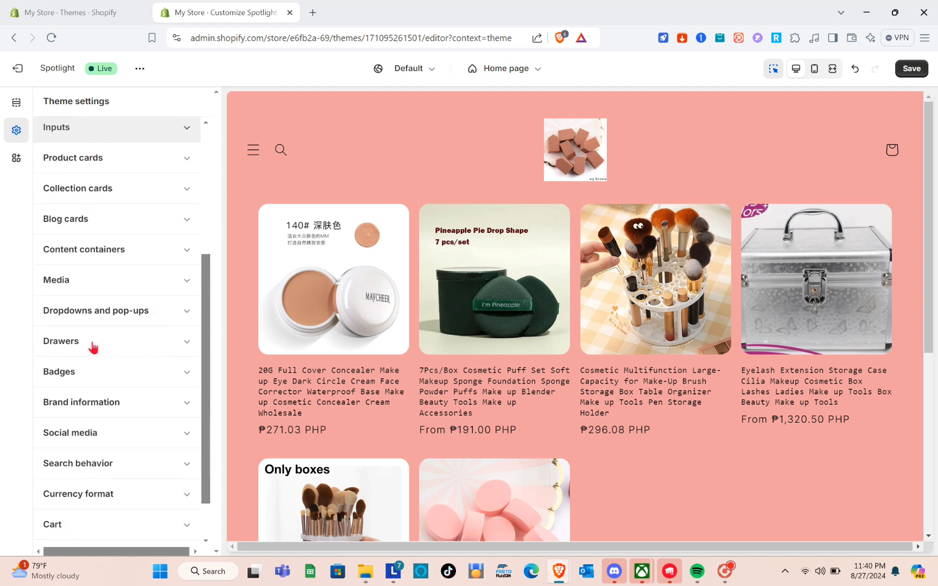
scroll(93, 347, down, 2)
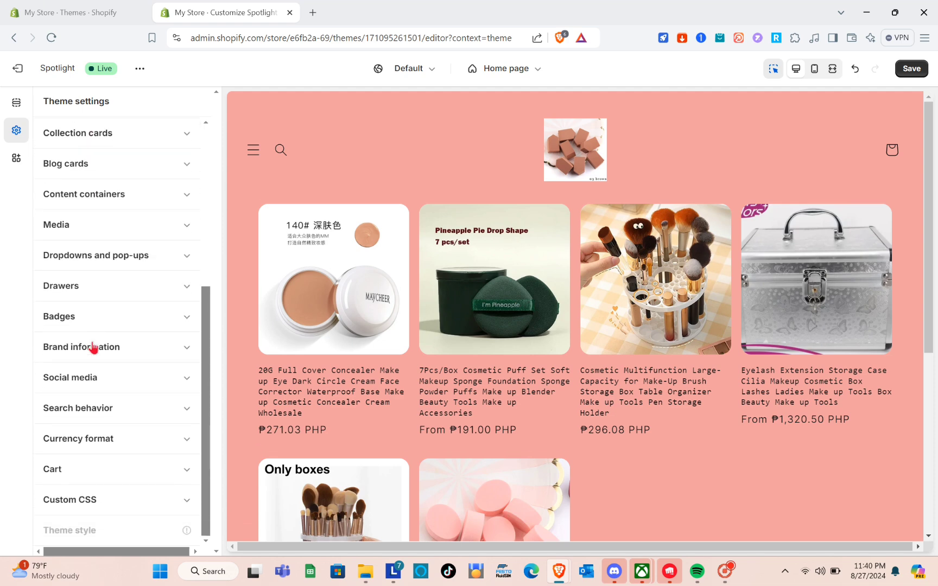
click(187, 380)
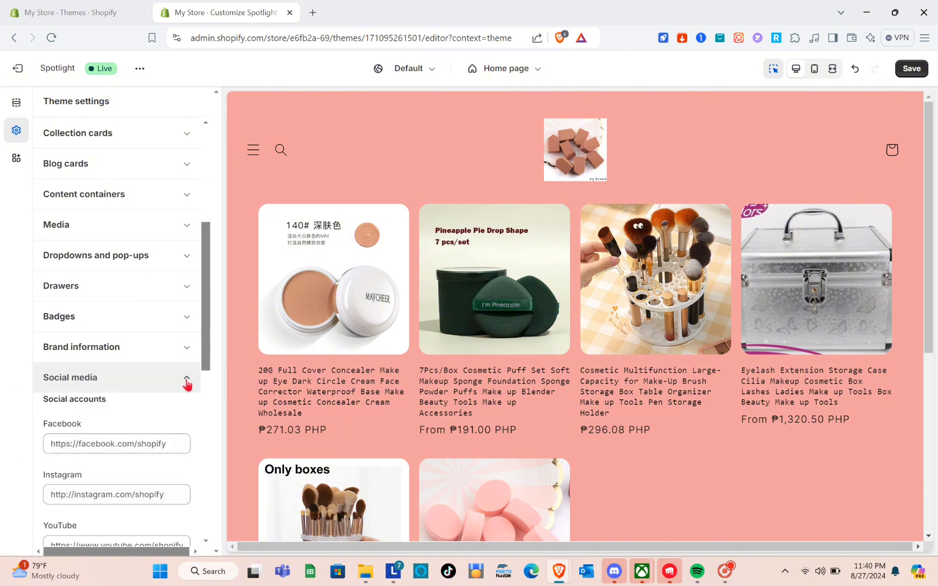
scroll(125, 406, down, 3)
scroll(125, 406, down, 2)
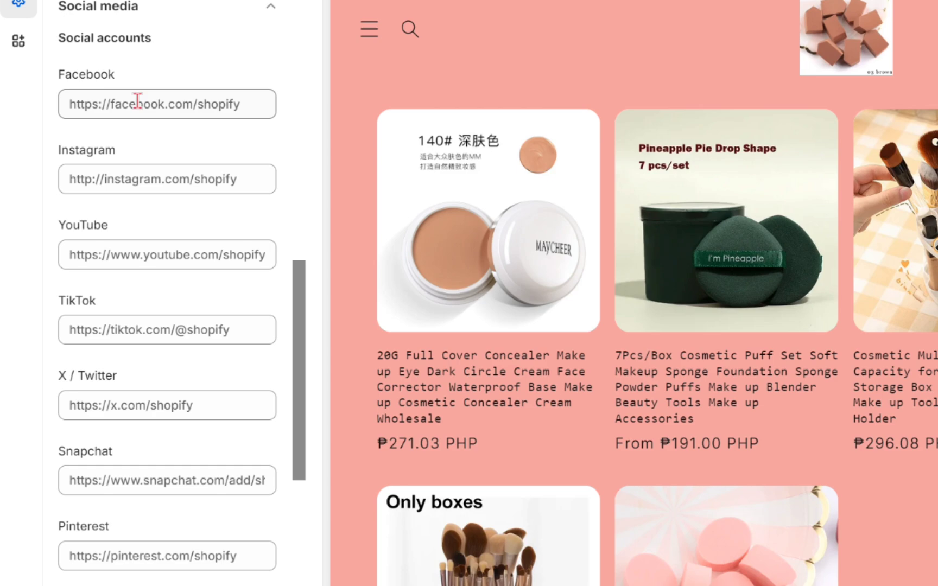
- Examine the social account link fields, from Facebook, Instagram and YouTube down to Tumblr and Vimeo
click(111, 180)
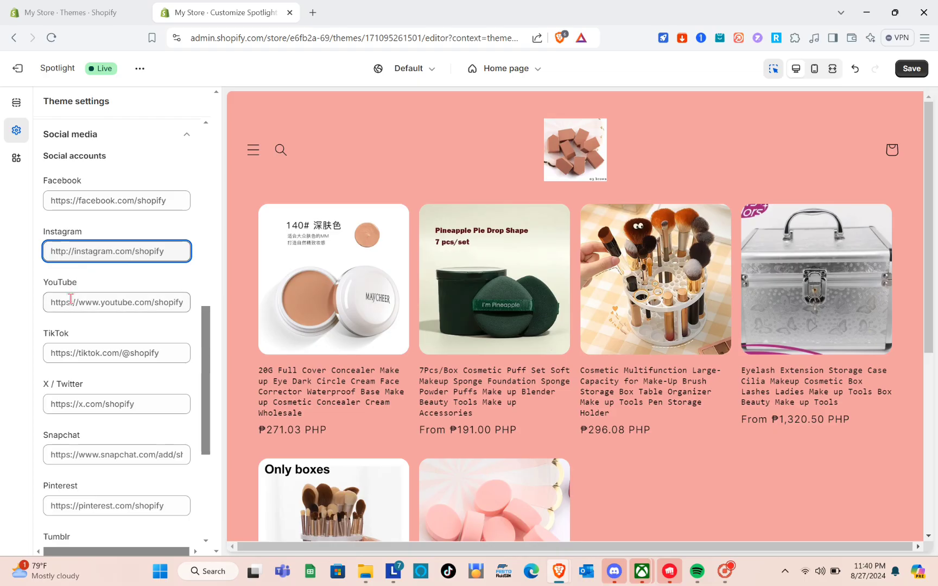
click(99, 249)
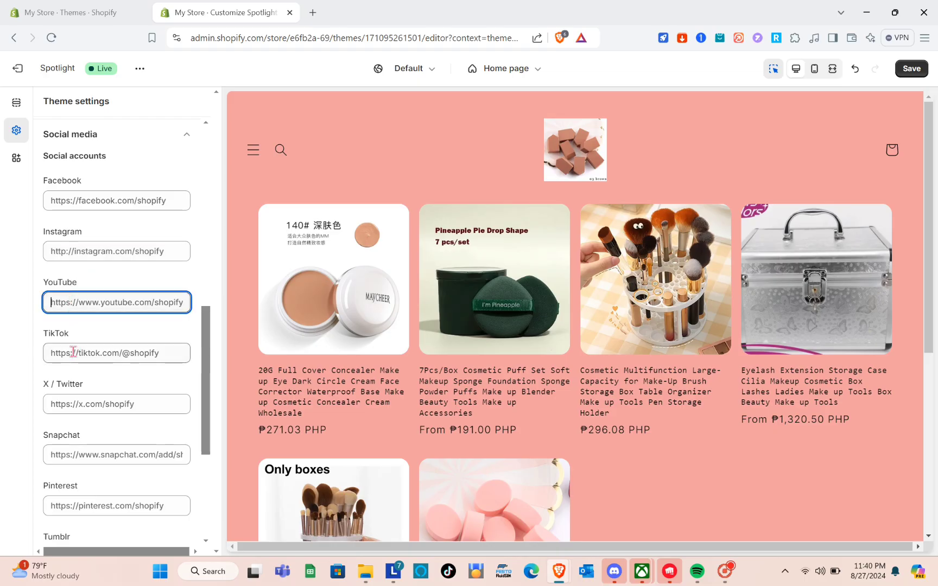
scroll(74, 352, down, 3)
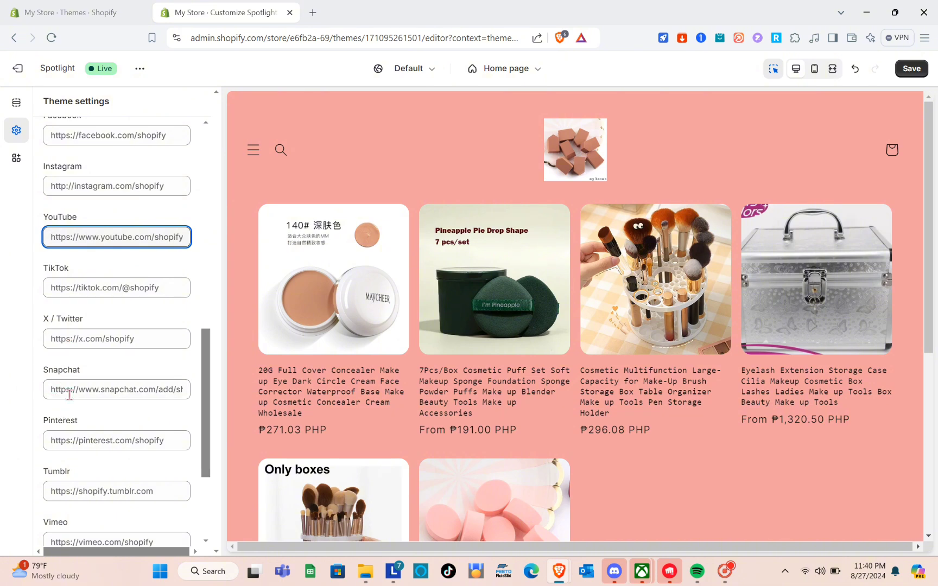
scroll(77, 437, down, 5)
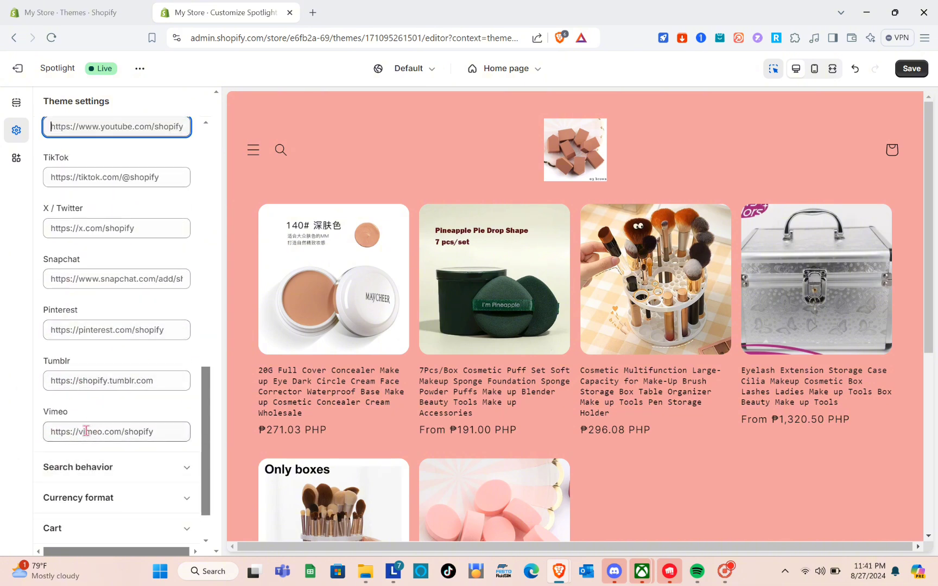
scroll(95, 429, down, 2)
scroll(95, 429, up, 20)
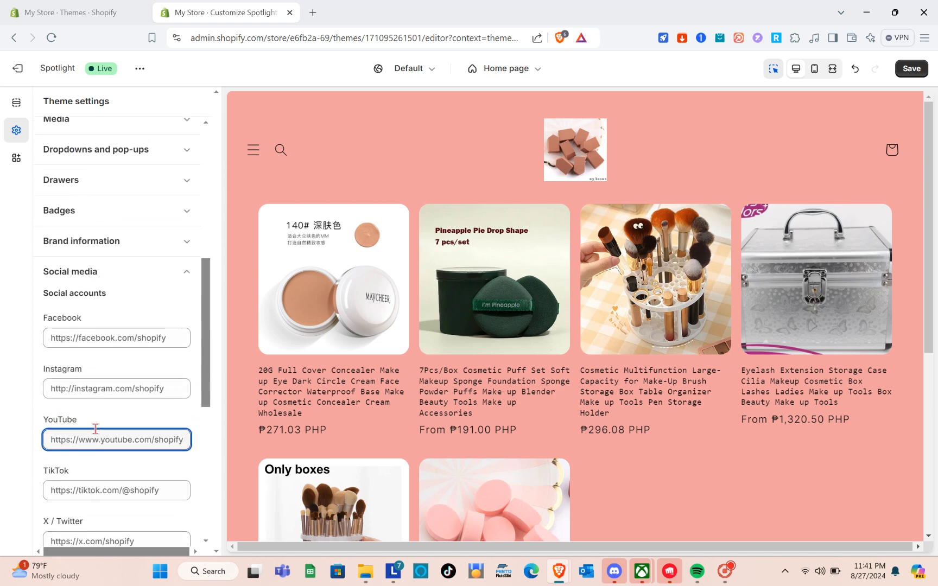
scroll(95, 429, down, 8)
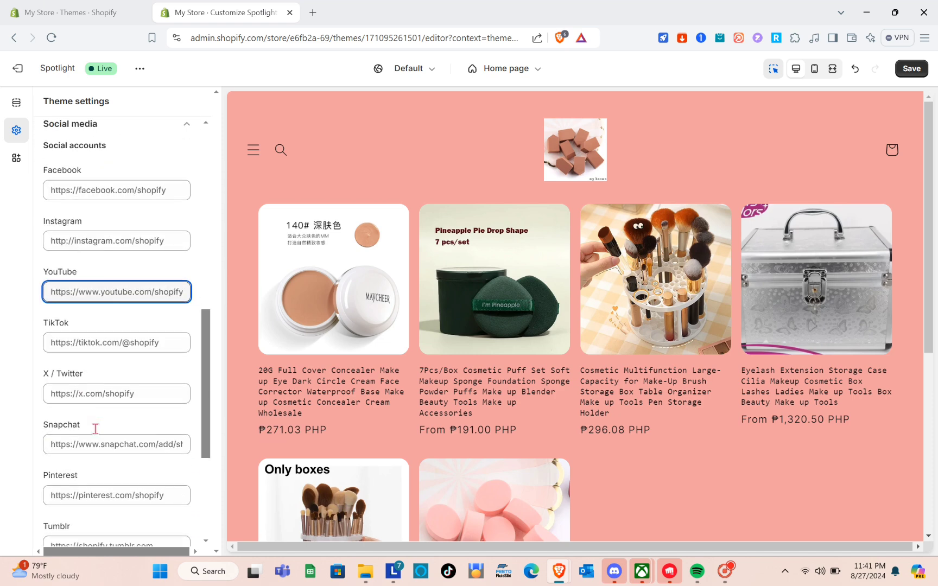
scroll(95, 429, up, 1)
scroll(95, 429, up, 2)
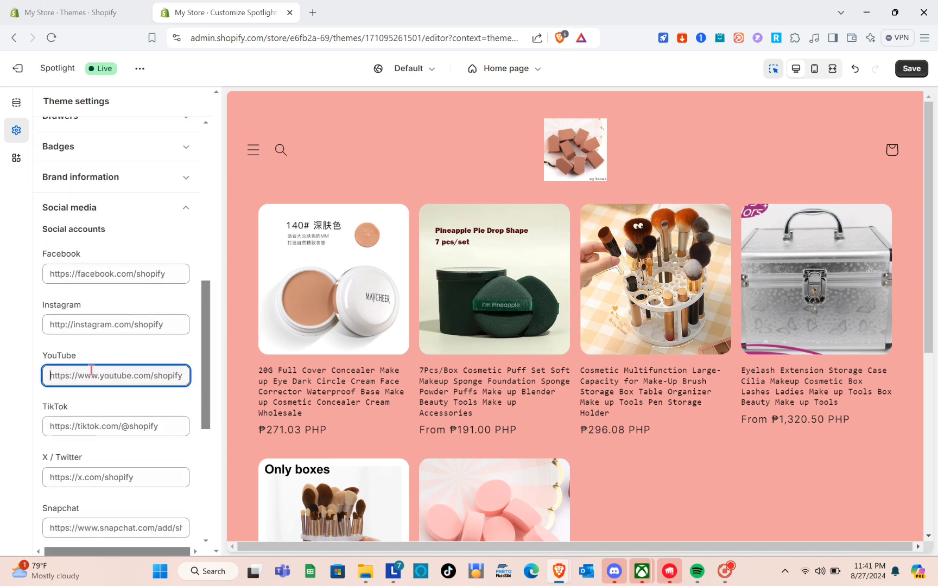
- Enter the sample text "httpsdbd" as the Facebook link under Social accounts
click(108, 273)
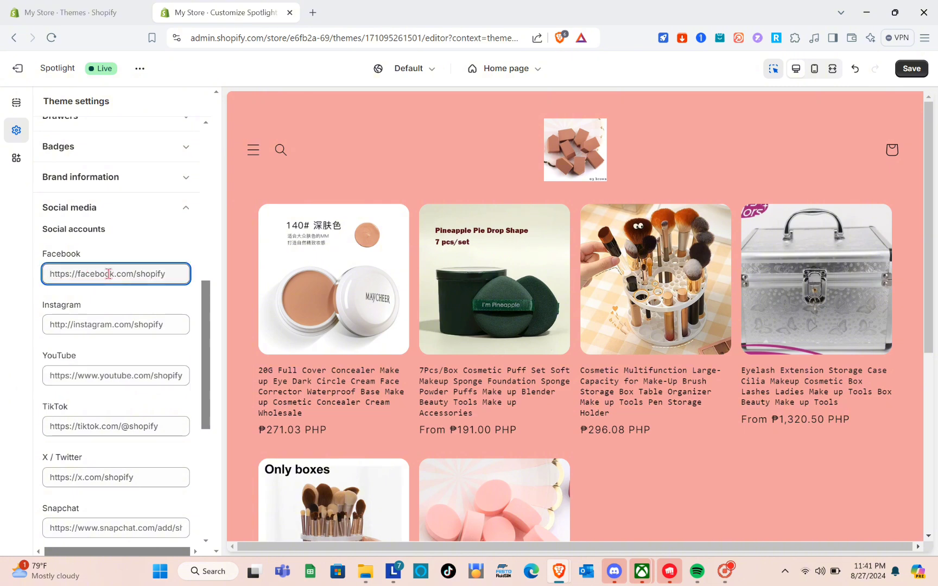
text(ht)
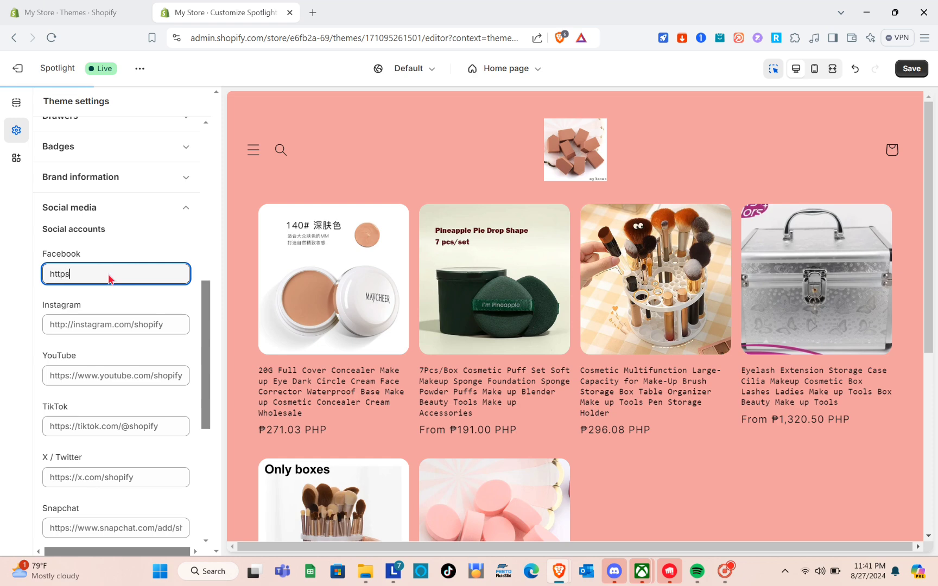
text(tpsdbd)
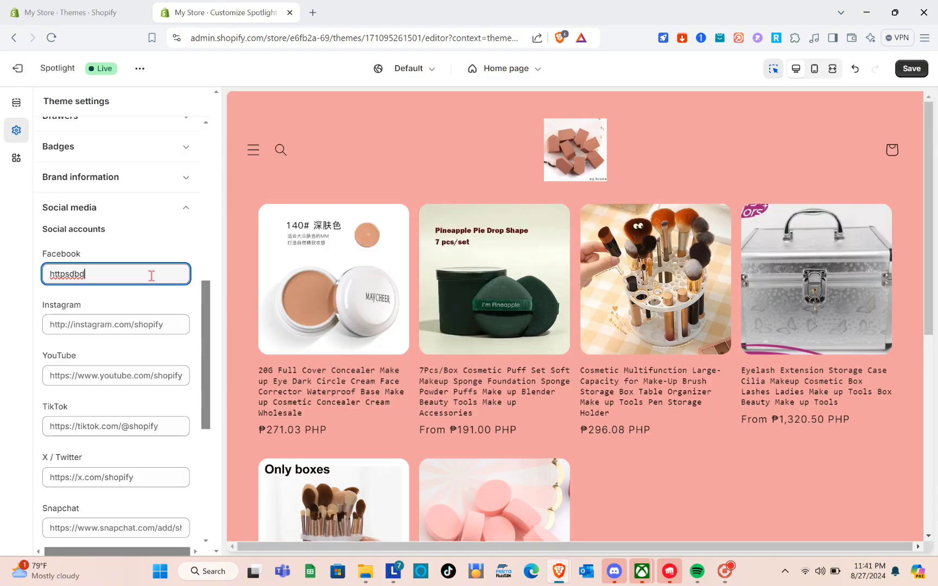
- Clear the sample text from the Facebook link under Social accounts and save the theme changes
key(BackSpace)
key(BackSpace)
key(BackSpace)
key(BackSpace)
key(BackSpace)
key(BackSpace)
key(BackSpace)
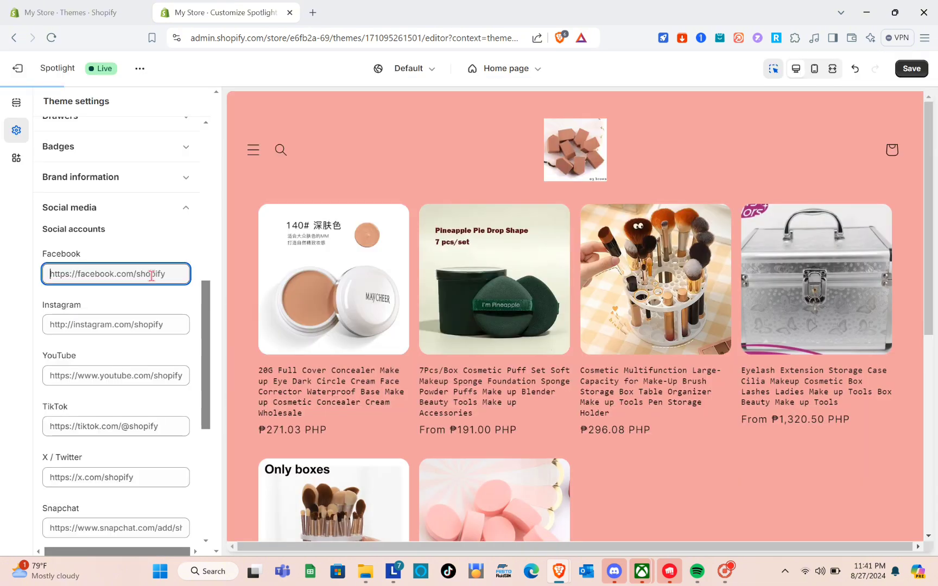
scroll(120, 303, up, 10)
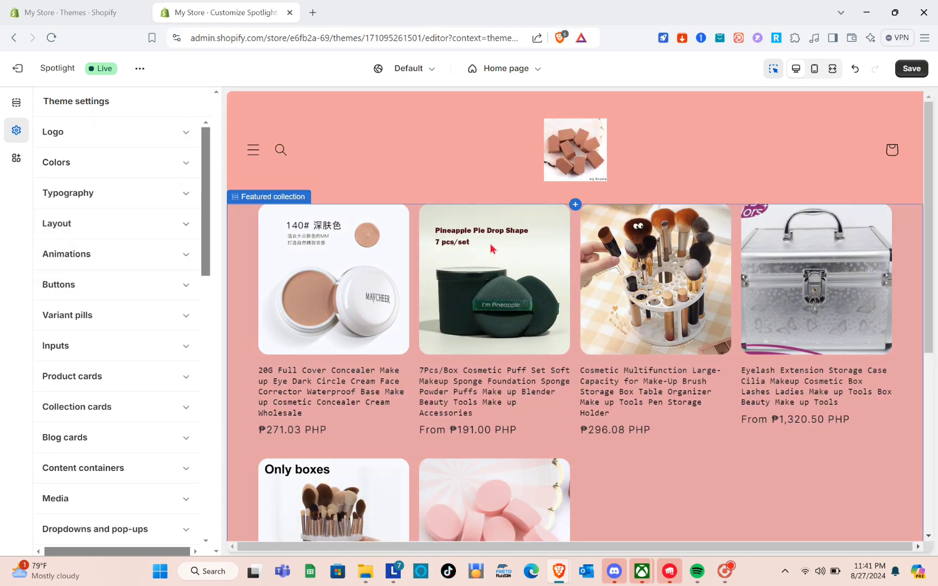
click(914, 69)
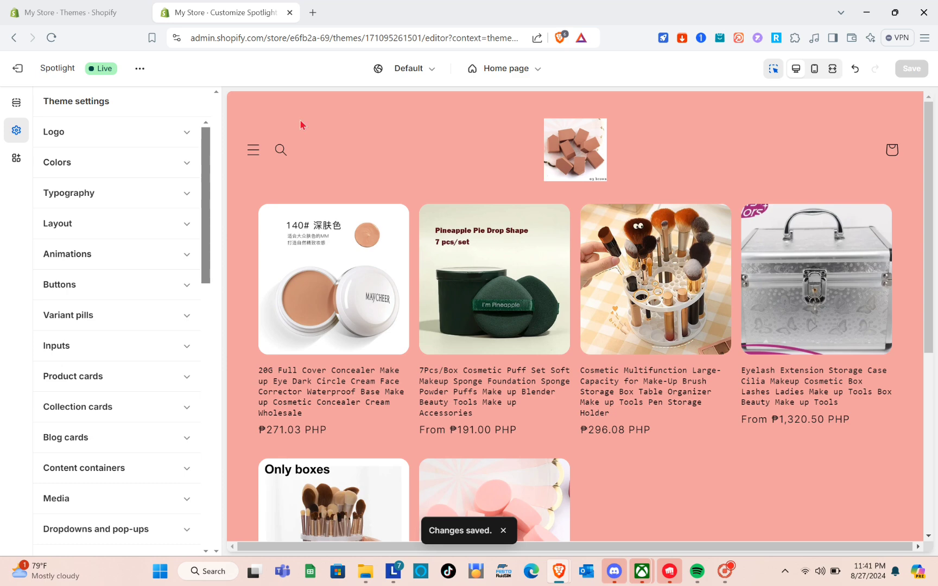
- View the live store with the Spotlight theme and examine its home page from the header to the footer
scroll(769, 147, down, 5)
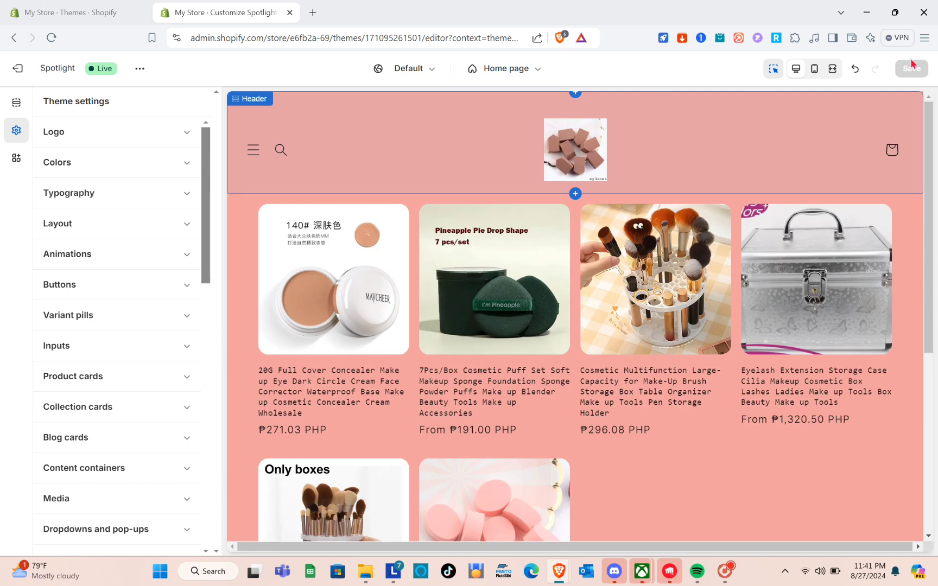
click(139, 69)
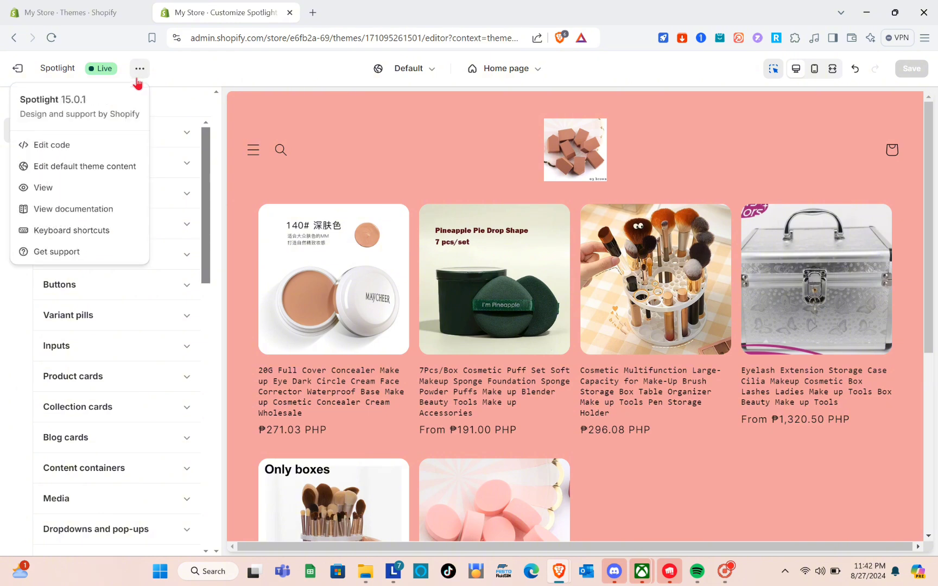
click(40, 188)
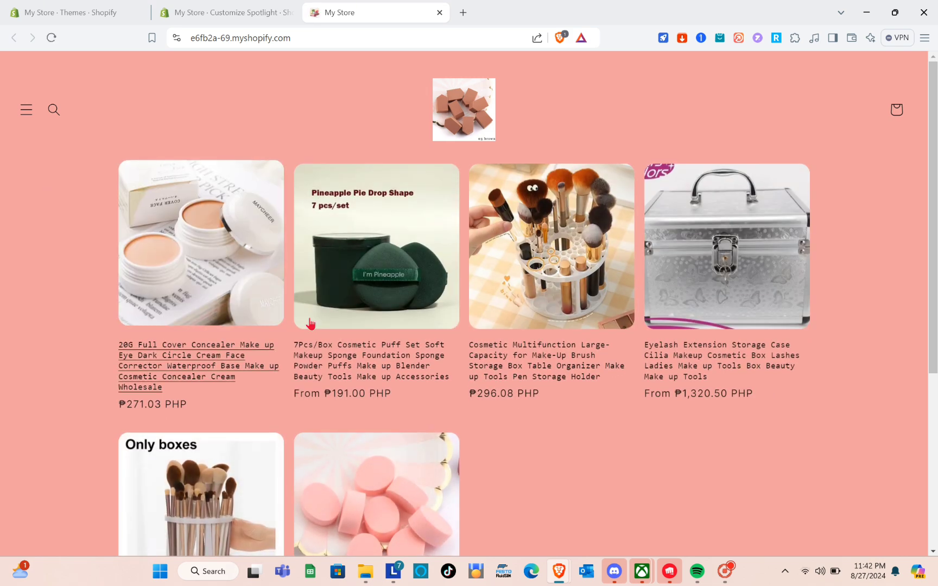
scroll(456, 477, down, 2)
scroll(456, 478, down, 3)
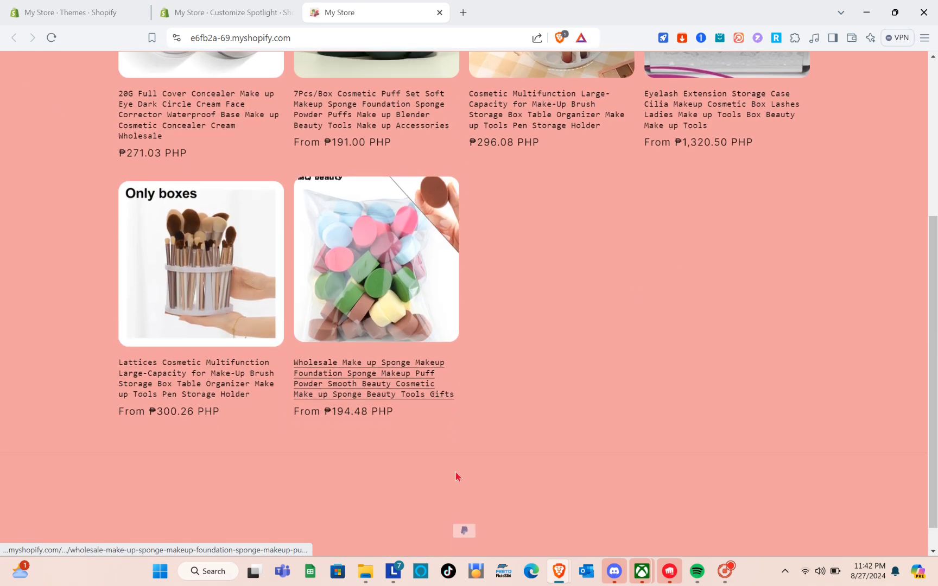
scroll(456, 478, up, 5)
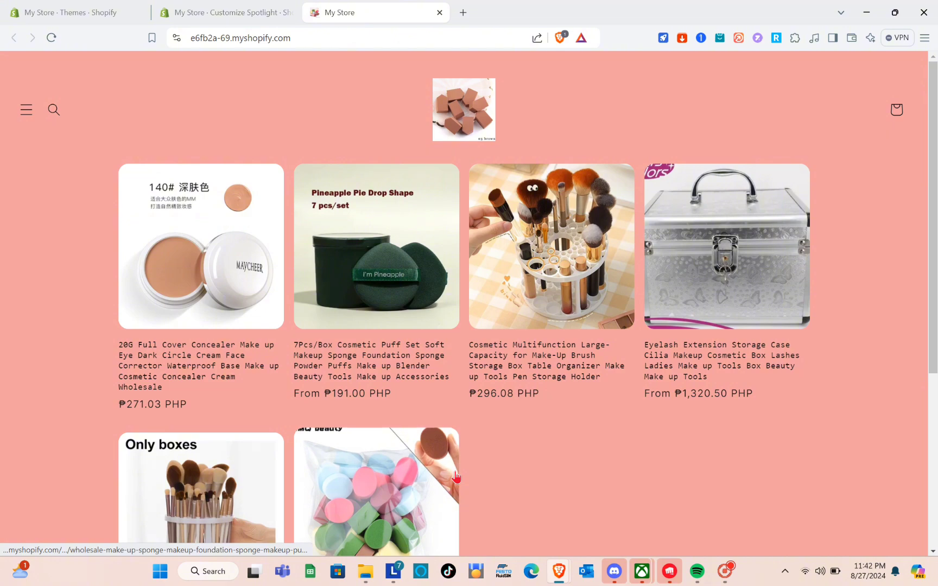
scroll(456, 477, down, 5)
scroll(457, 478, up, 5)
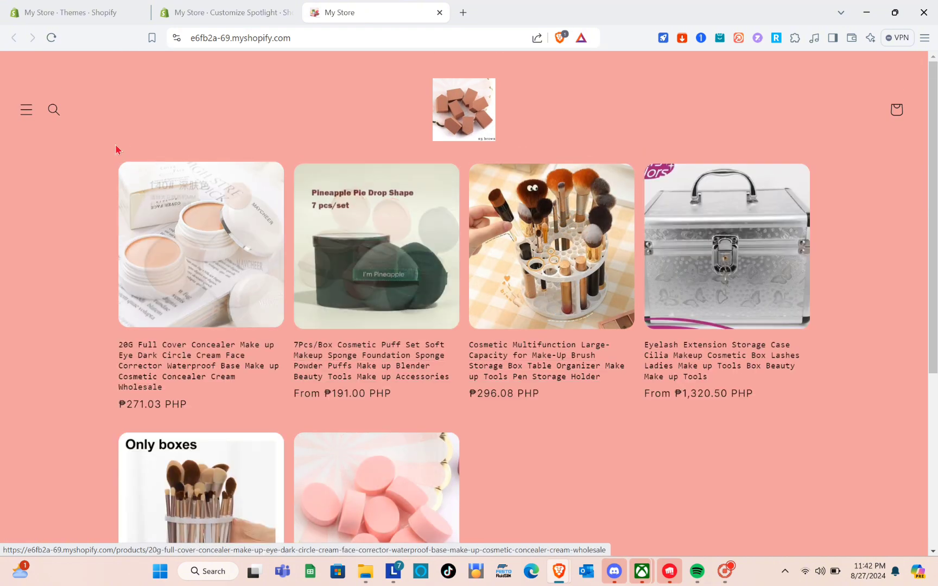
- Open the store's Catalog page and look through the listed products
click(22, 110)
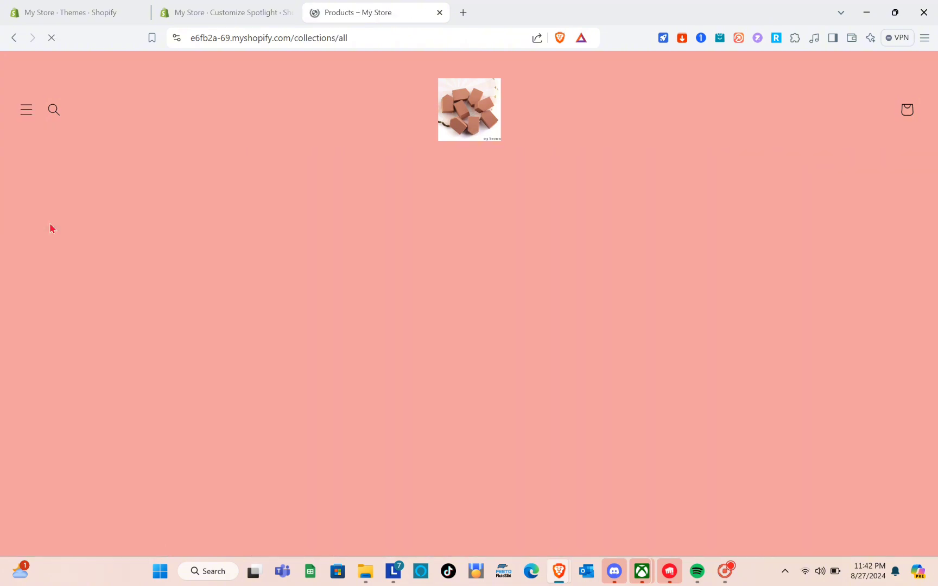
scroll(285, 320, down, 6)
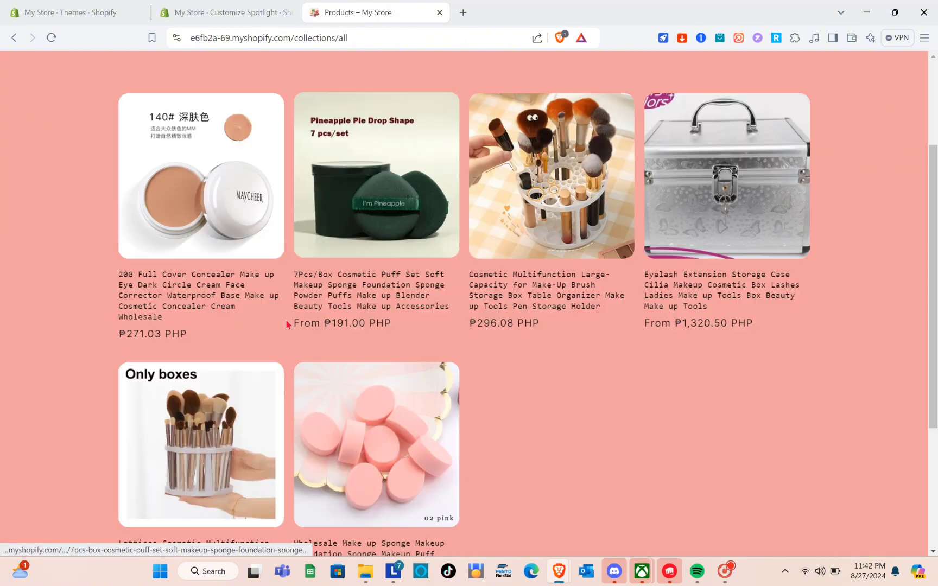
scroll(286, 320, up, 6)
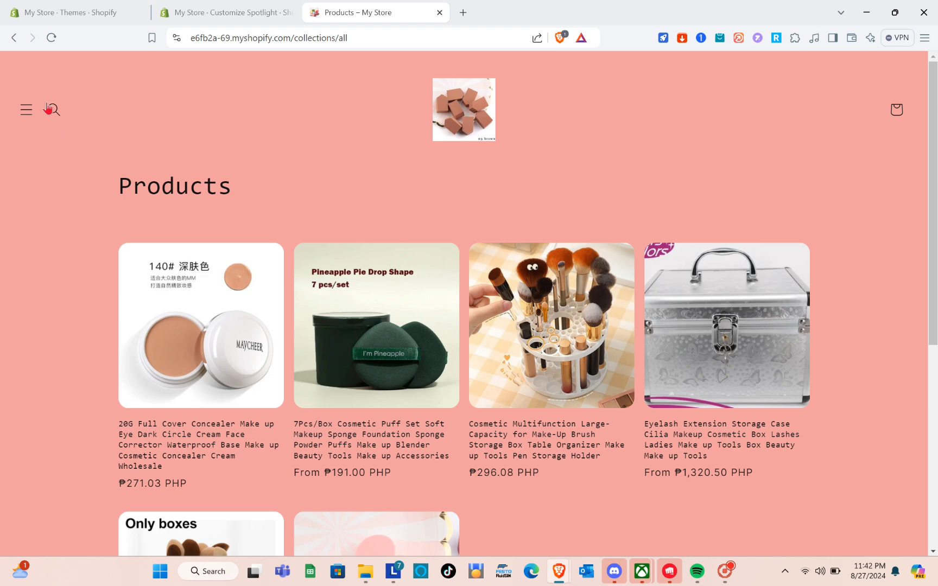
- Open the store's Contact page and examine the contact form
click(27, 110)
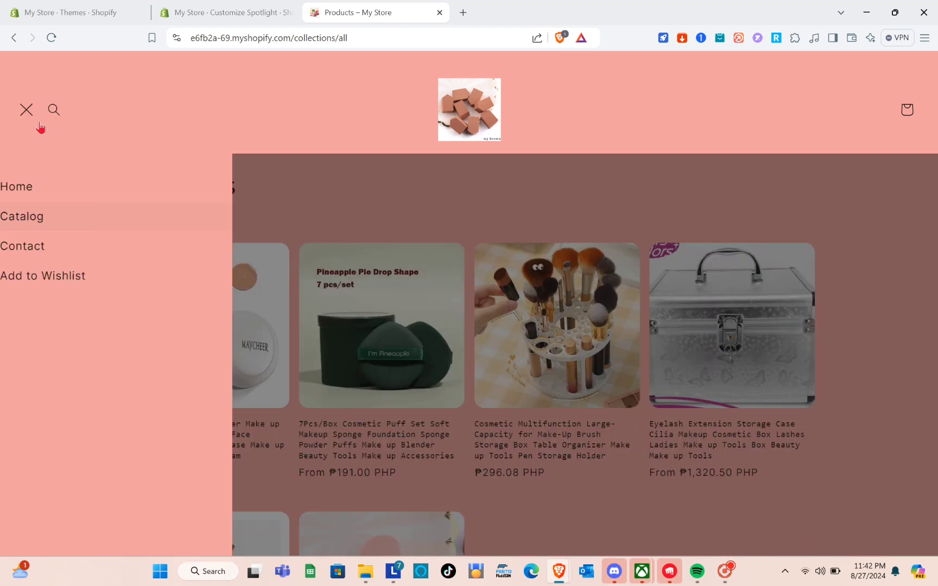
click(66, 251)
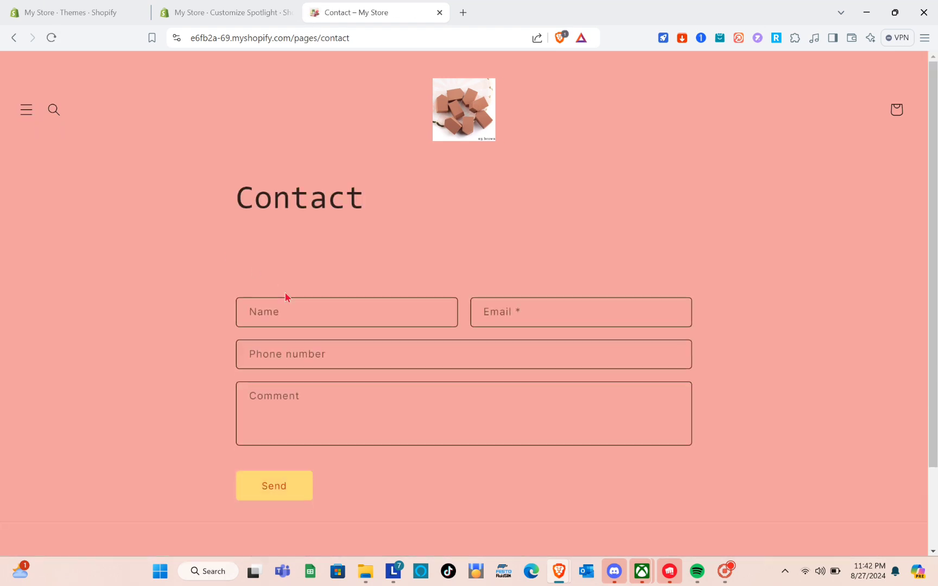
scroll(285, 292, down, 2)
scroll(285, 293, up, 2)
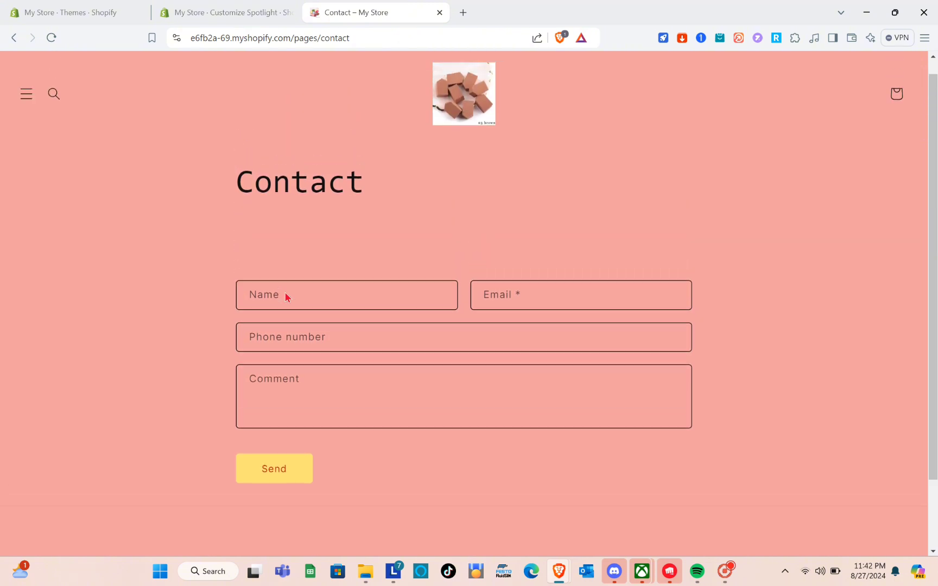
- Try the Add to Wishlist link in the store's navigation, and return to the Home page
click(28, 111)
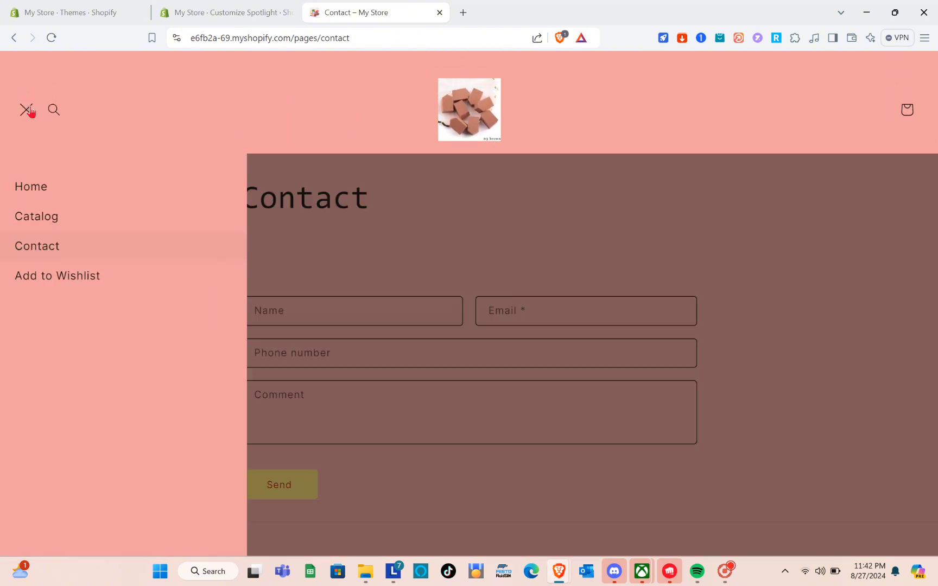
click(77, 282)
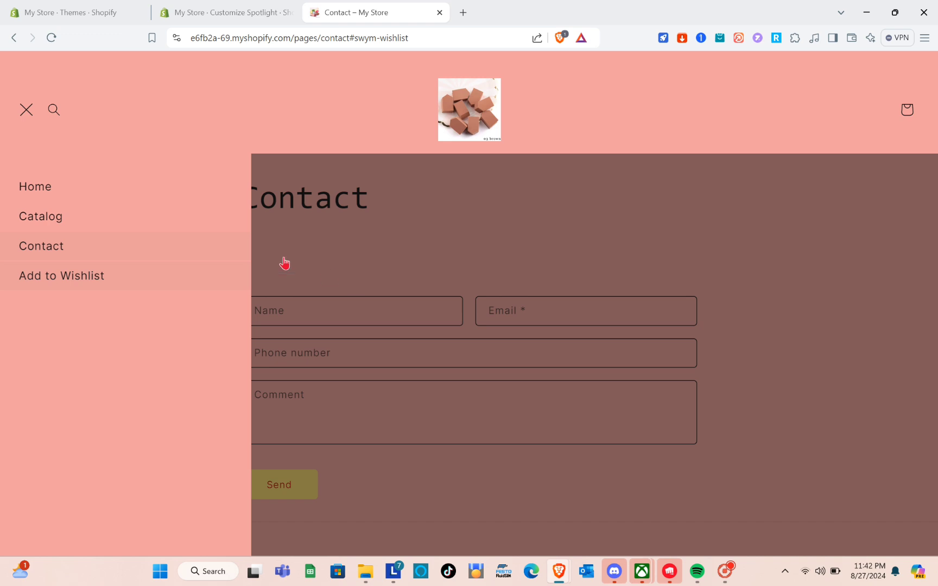
click(24, 108)
click(37, 107)
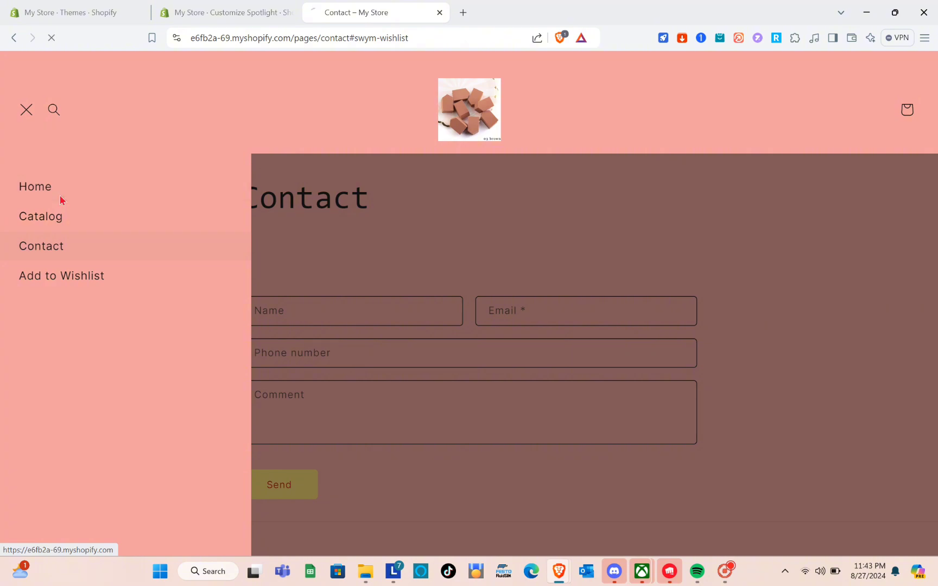
- Open the 20G Full Cover Concealer product from the home page and examine its images, description and purchase options
scroll(389, 300, down, 4)
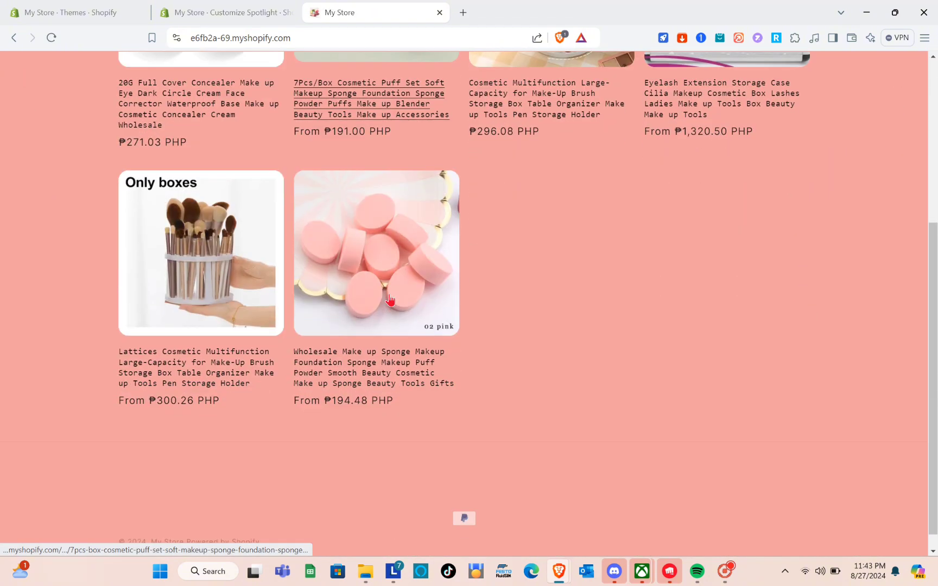
scroll(390, 300, up, 5)
click(207, 263)
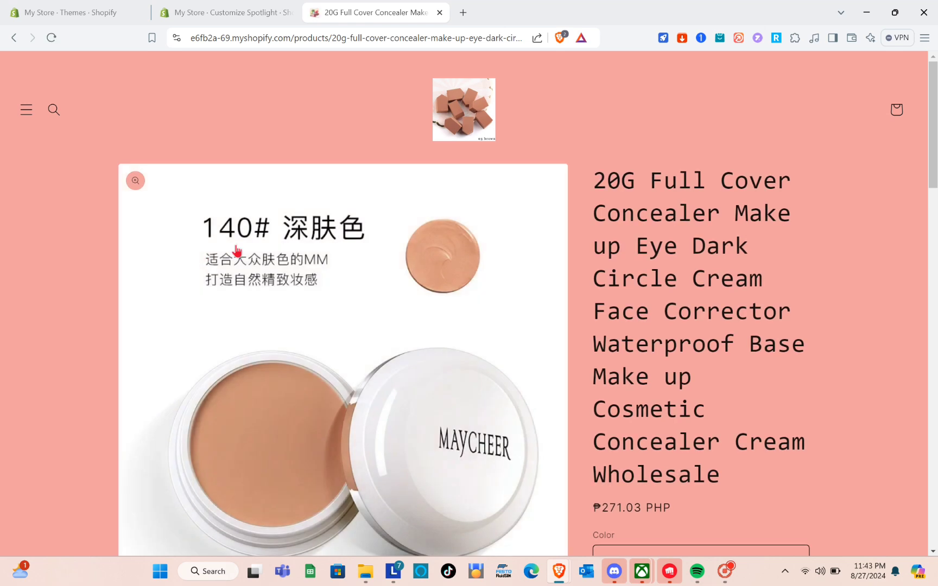
scroll(444, 311, down, 6)
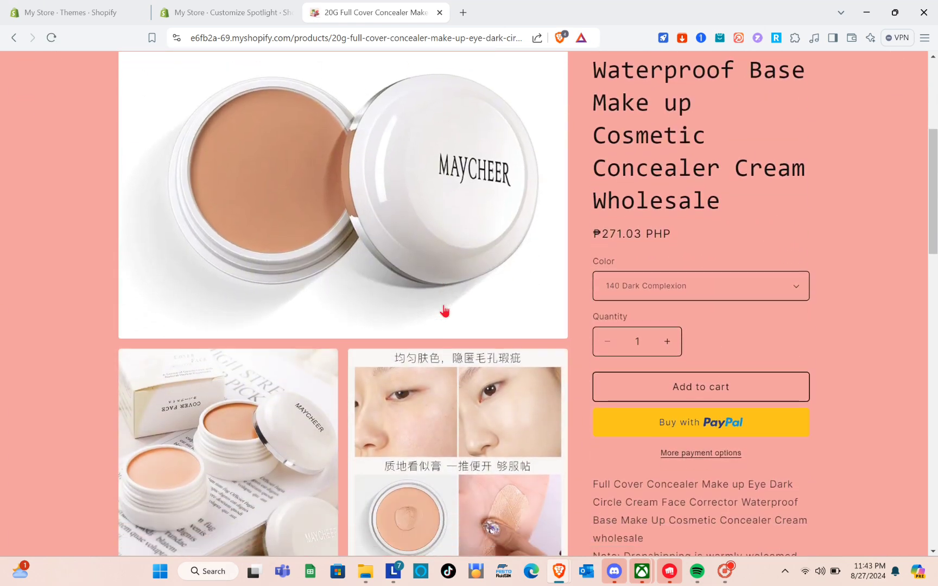
scroll(444, 311, down, 3)
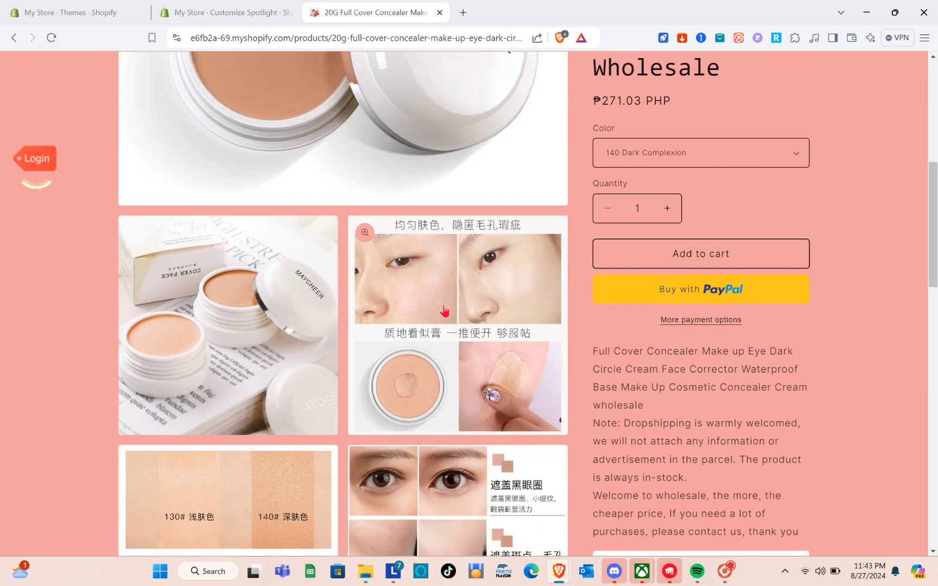
scroll(444, 311, down, 12)
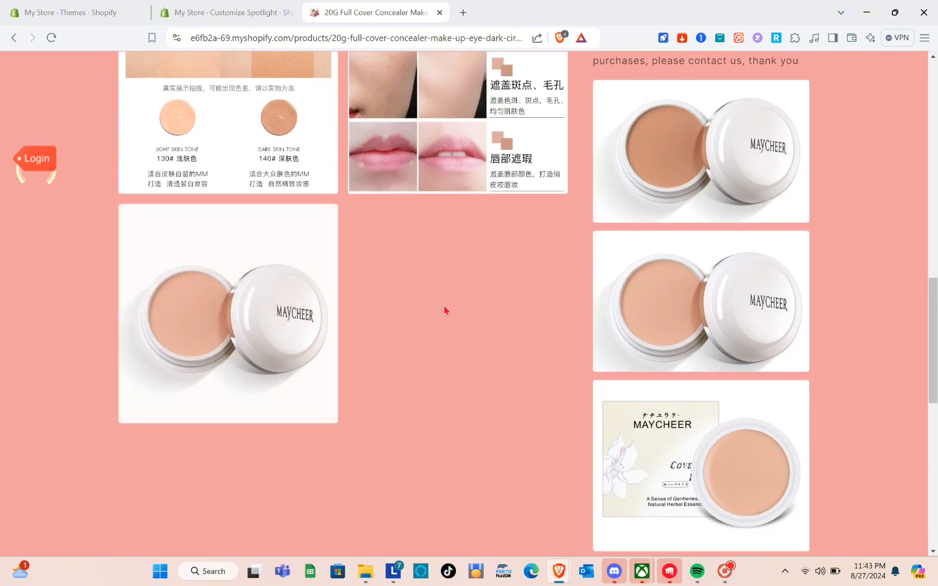
scroll(444, 311, down, 5)
scroll(445, 311, up, 20)
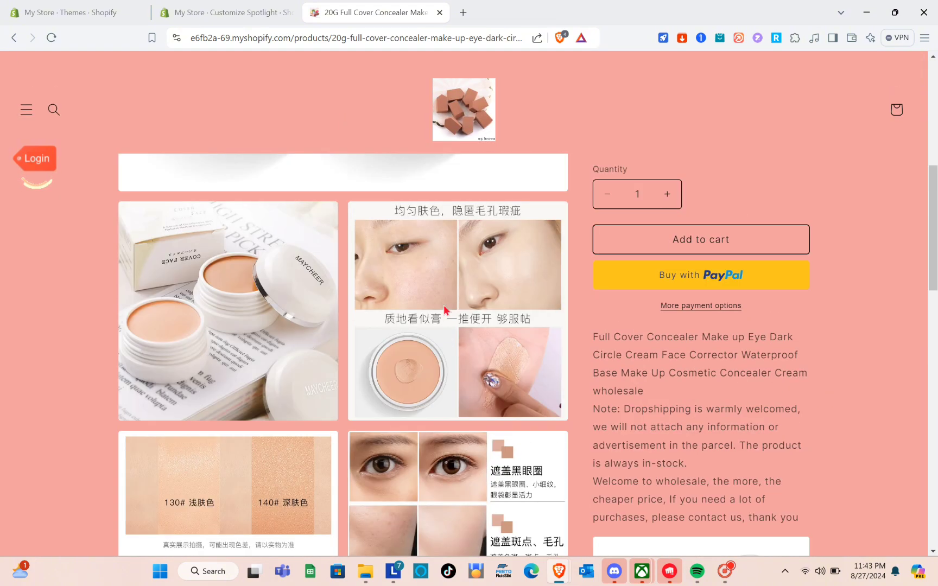
scroll(444, 311, down, 6)
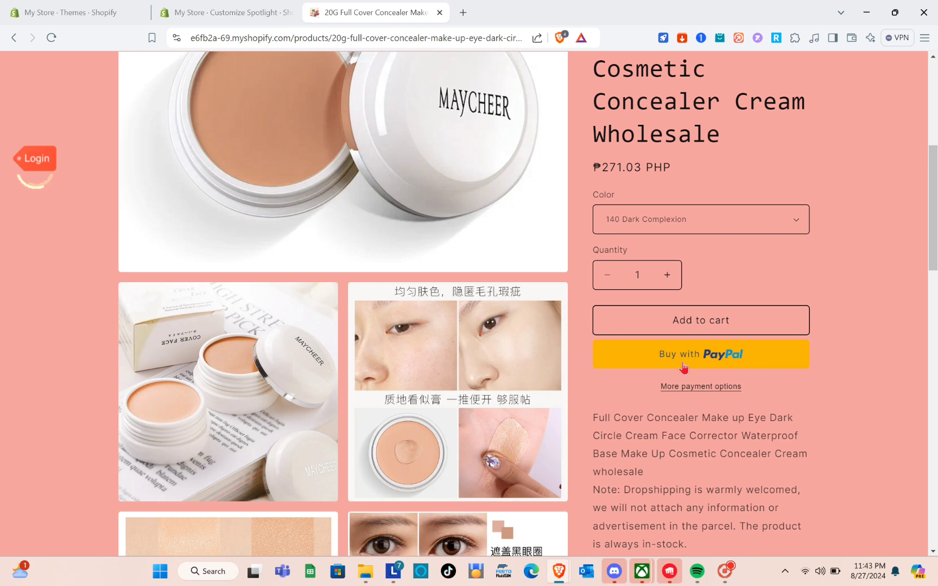
- Open the concealer's checkout through More payment options and examine the contact, delivery, shipping and payment sections
click(687, 387)
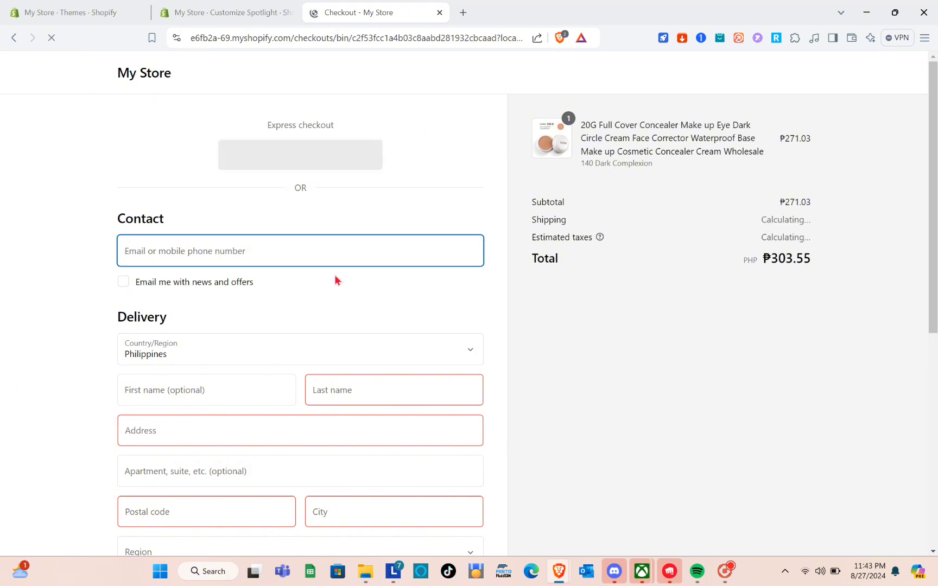
scroll(244, 287, down, 5)
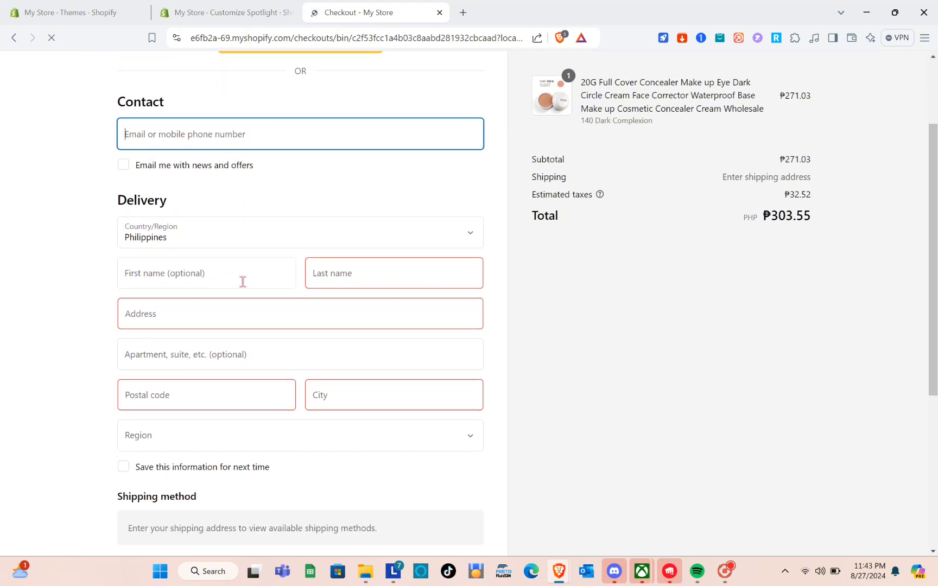
scroll(243, 287, down, 2)
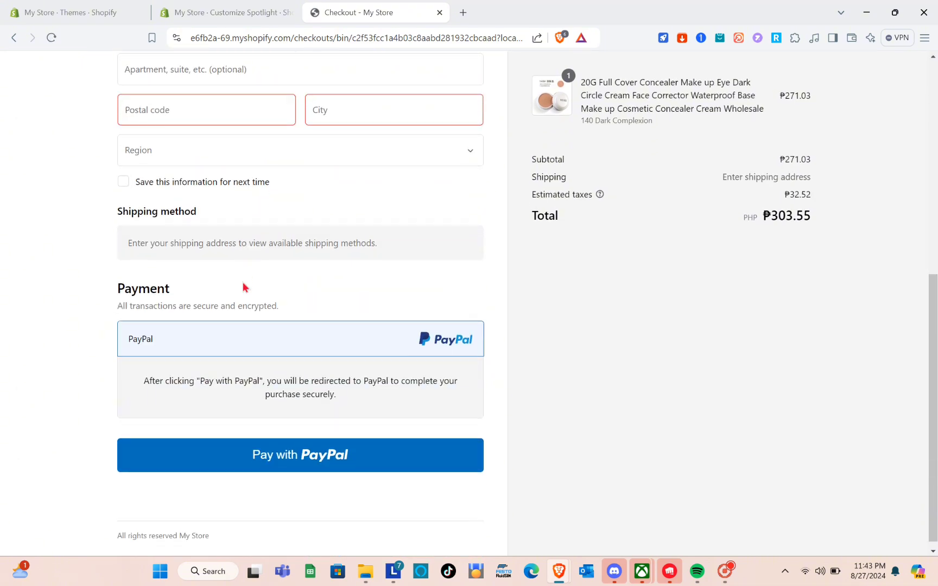
scroll(242, 287, up, 8)
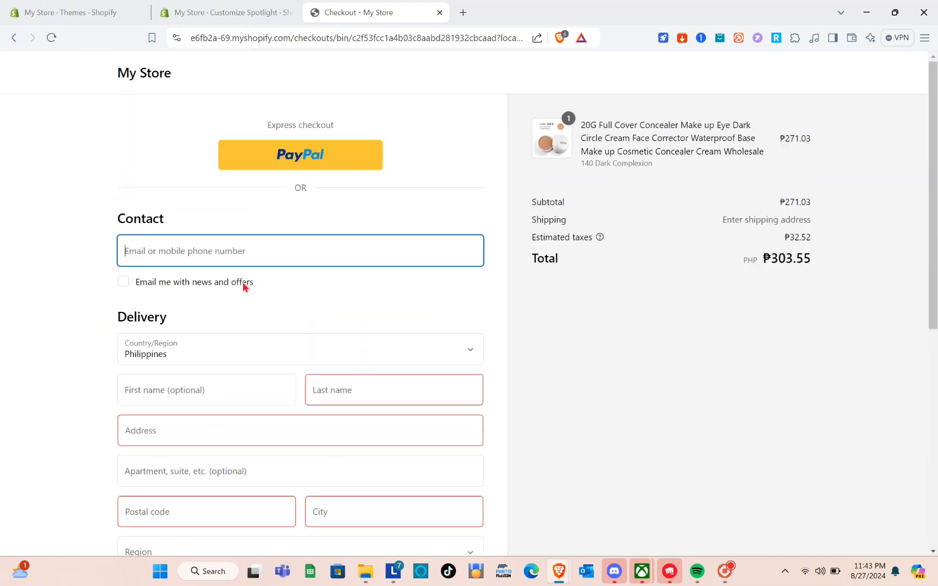
click(225, 7)
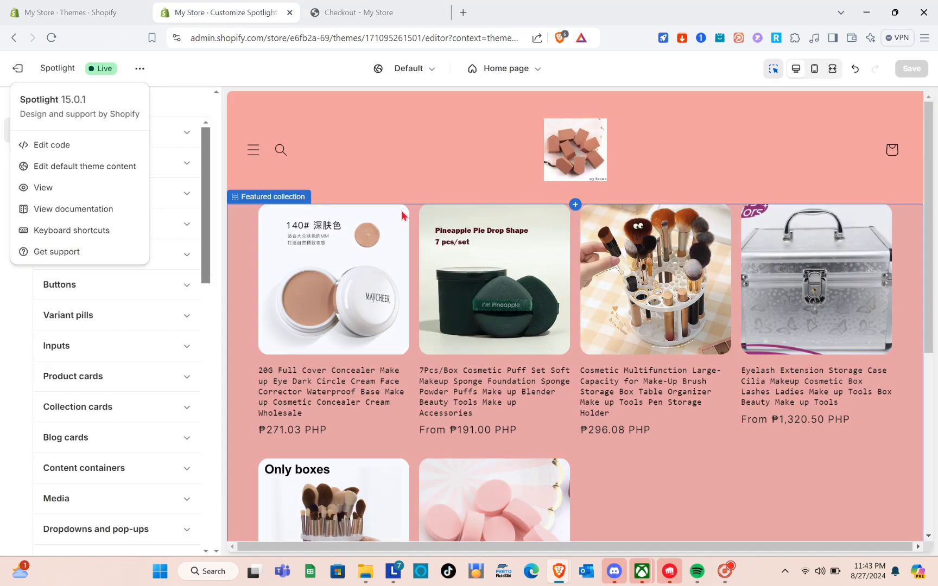
scroll(403, 215, down, 1)
click(333, 8)
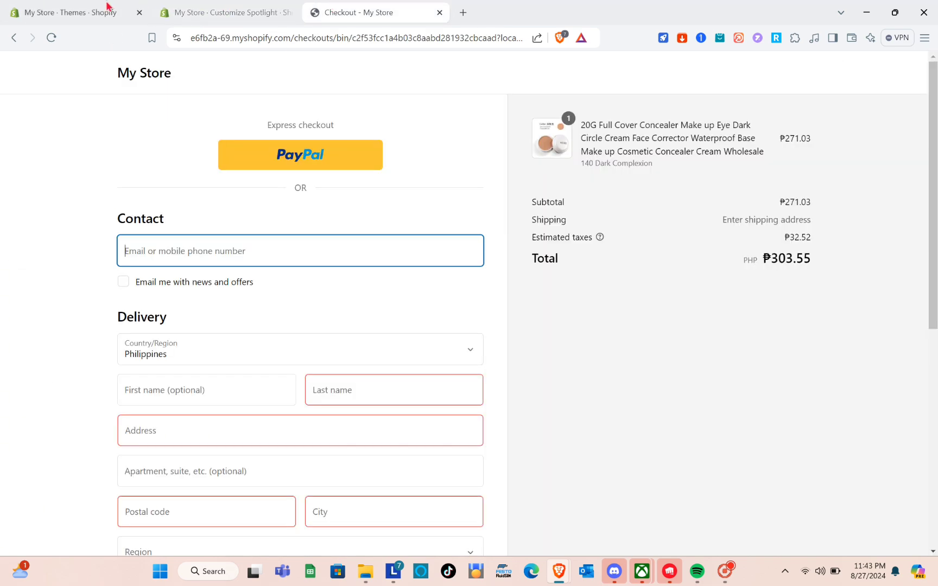
- Leave the checkout and go back through the concealer's product page to the store's home page
click(21, 38)
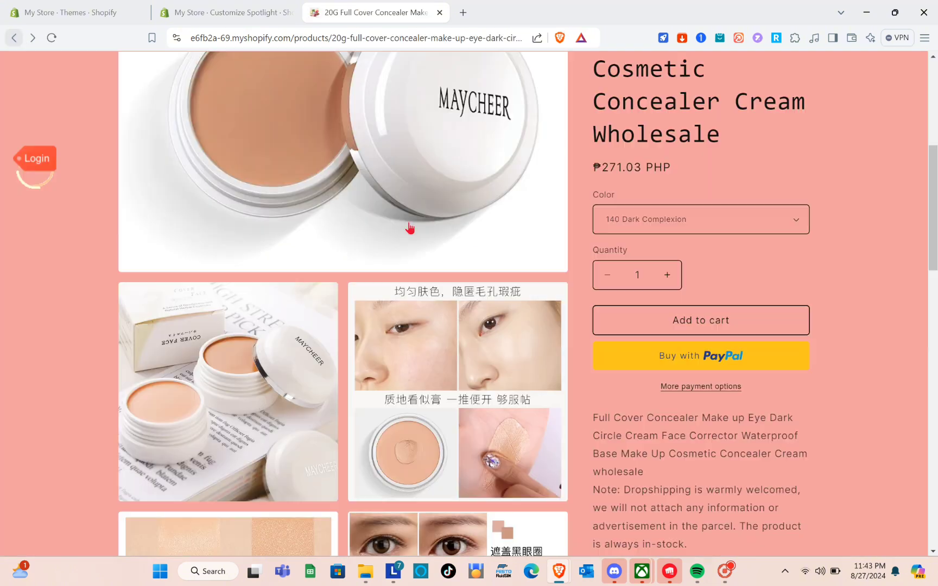
scroll(459, 283, up, 2)
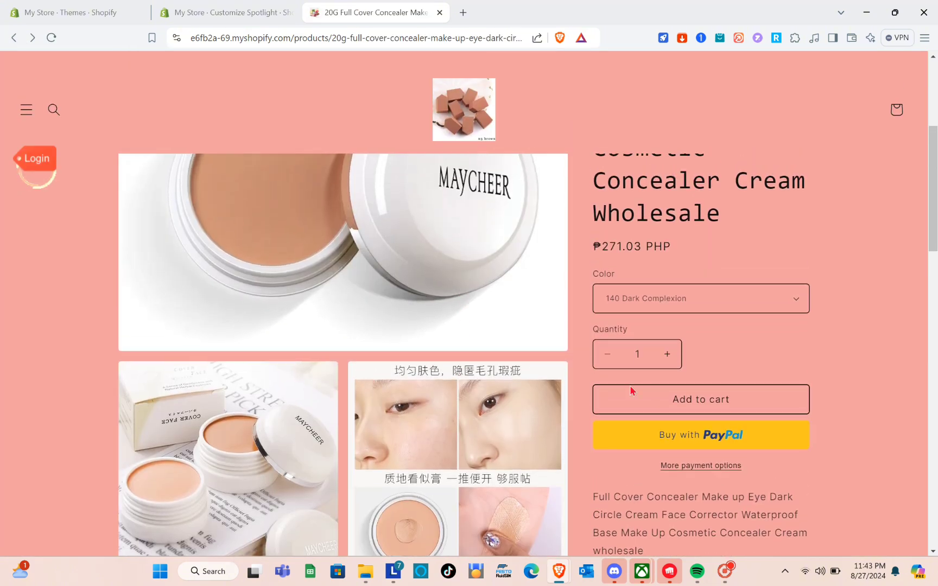
scroll(643, 303, up, 5)
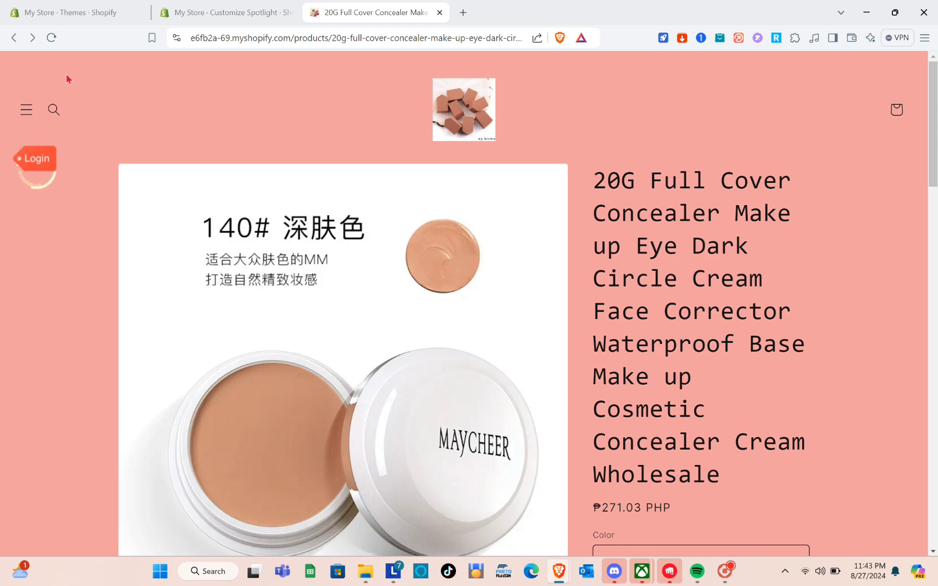
click(12, 43)
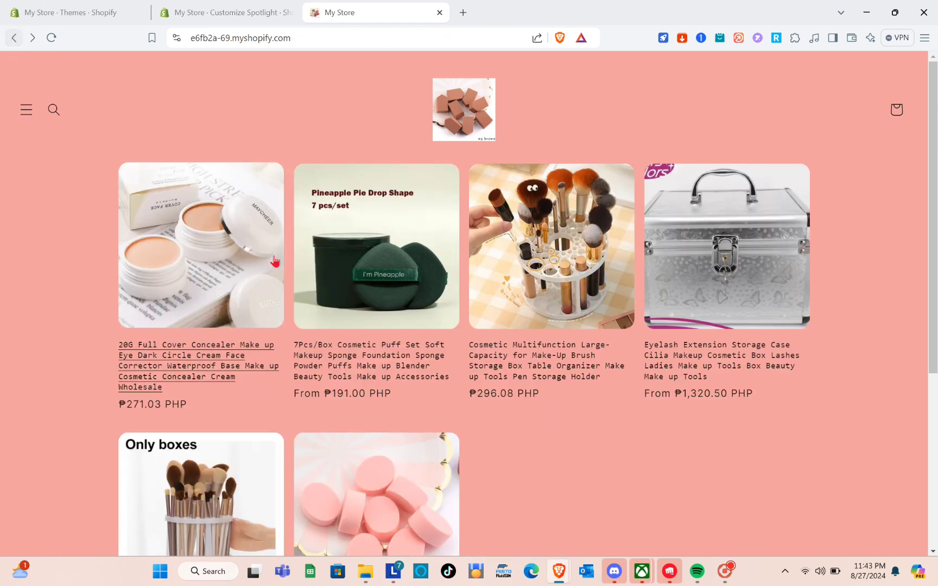
- Open the Make-Up Brush Storage Box product from the store's home page and examine its images, features and specifications
click(561, 270)
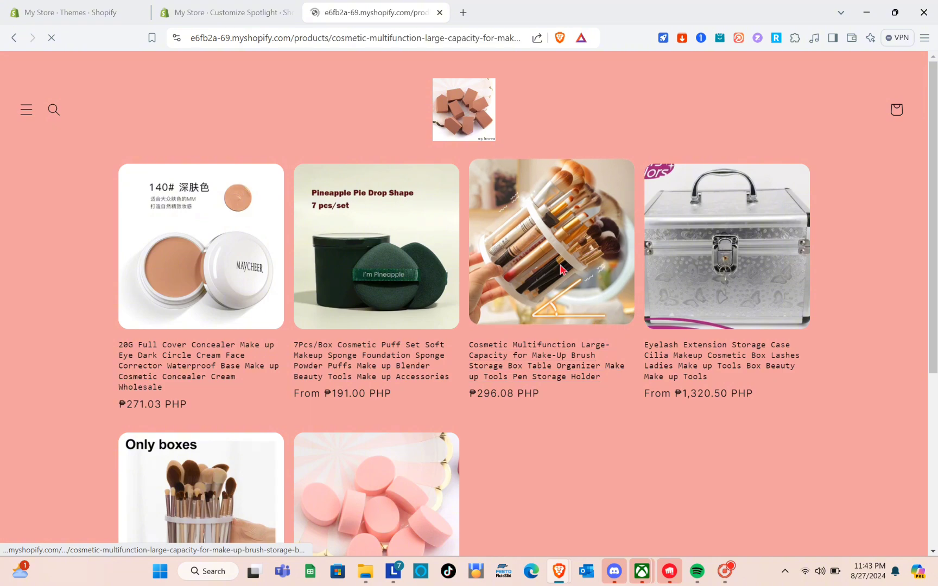
scroll(622, 372, down, 5)
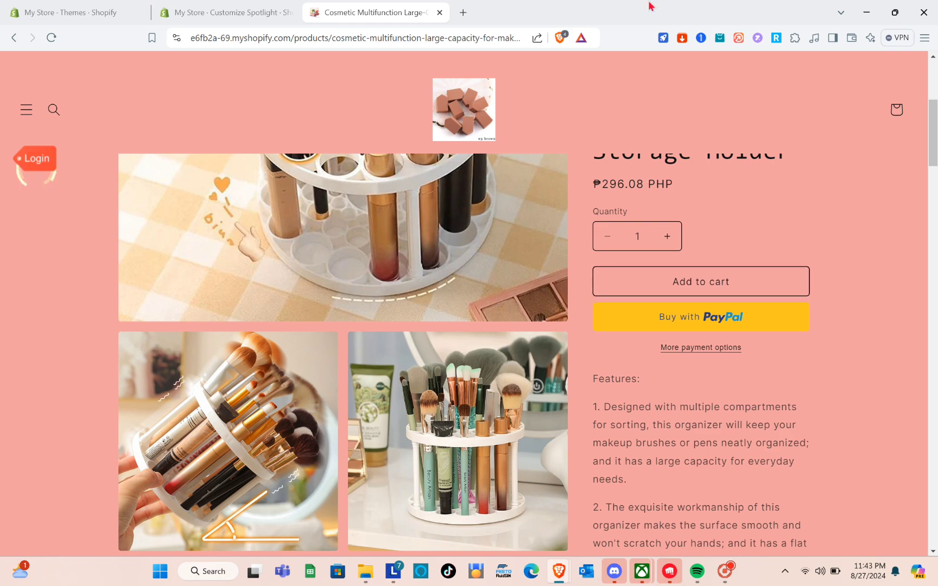
scroll(416, 358, down, 20)
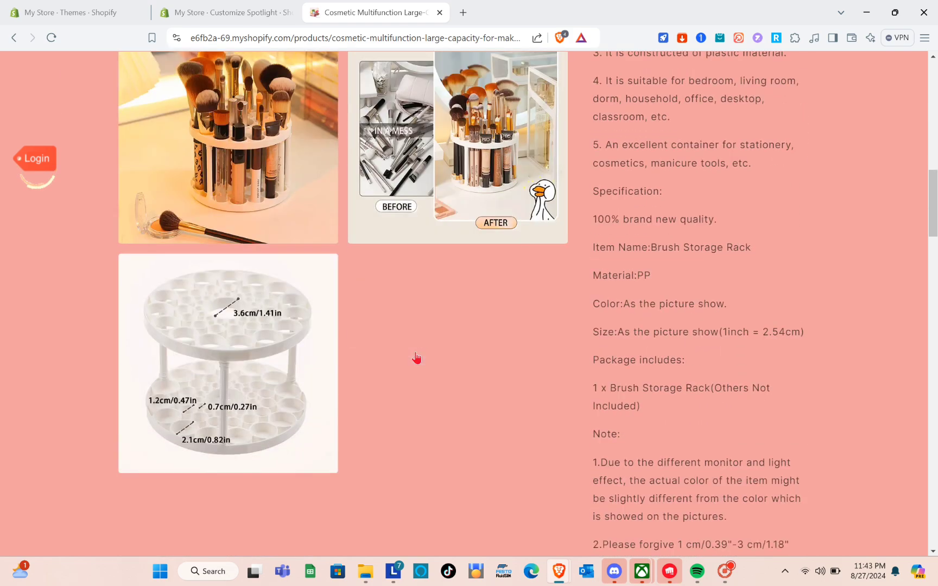
scroll(416, 357, up, 20)
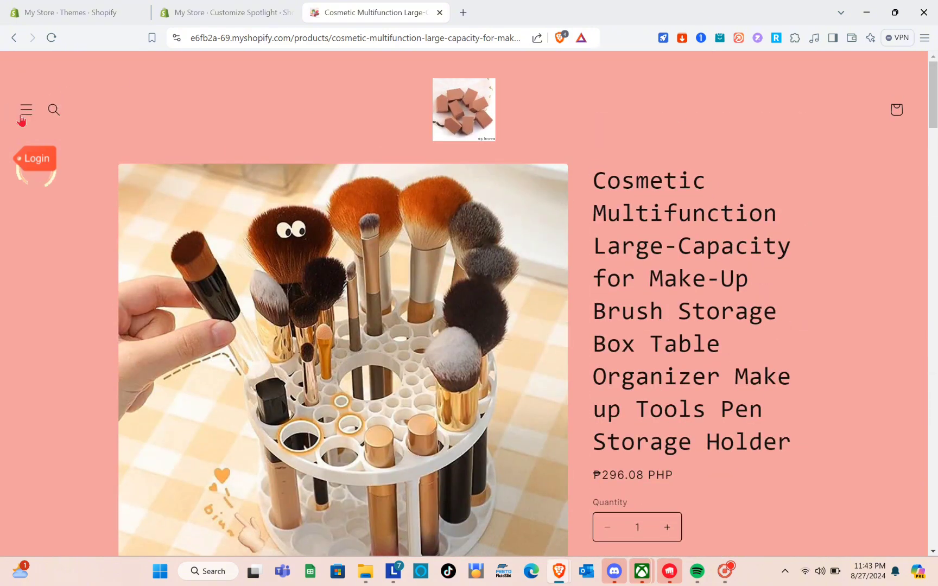
- Return to the Spotlight theme editor, exit it to the Themes page and review the current theme and theme library
click(244, 8)
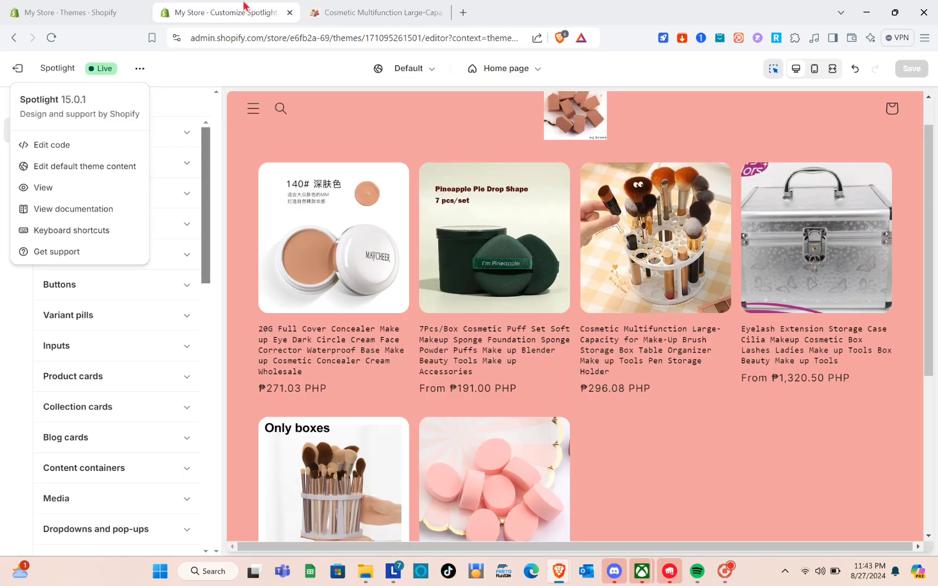
click(348, 148)
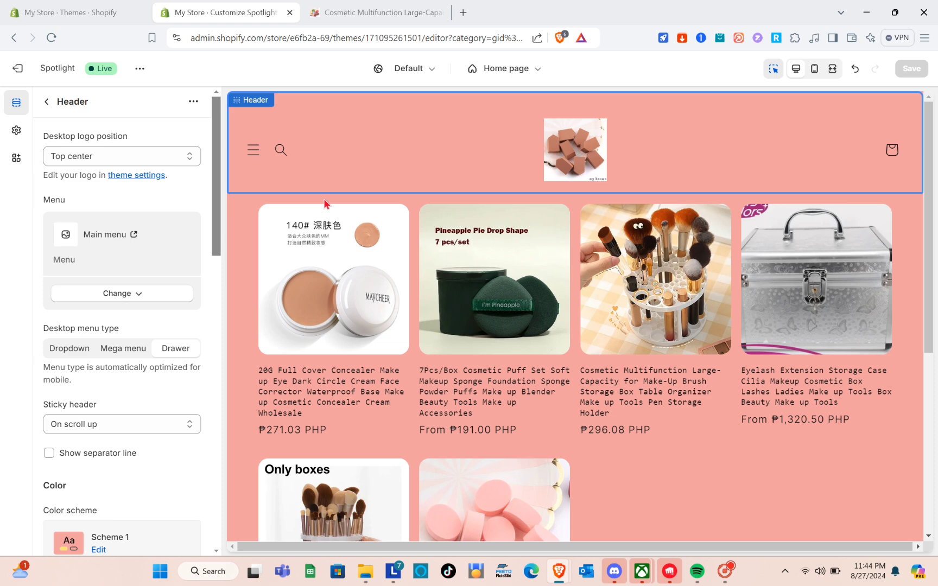
click(21, 74)
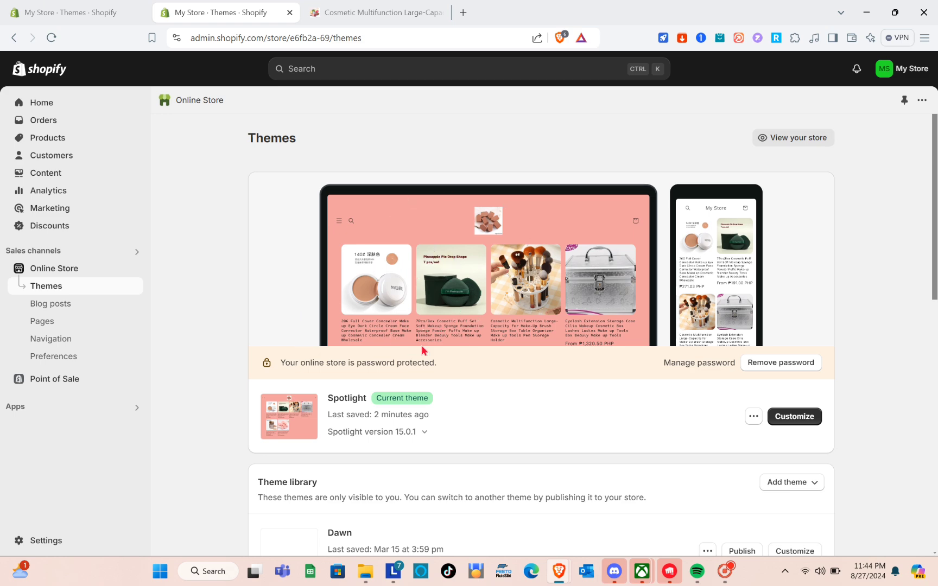
scroll(422, 348, down, 2)
scroll(424, 326, up, 2)
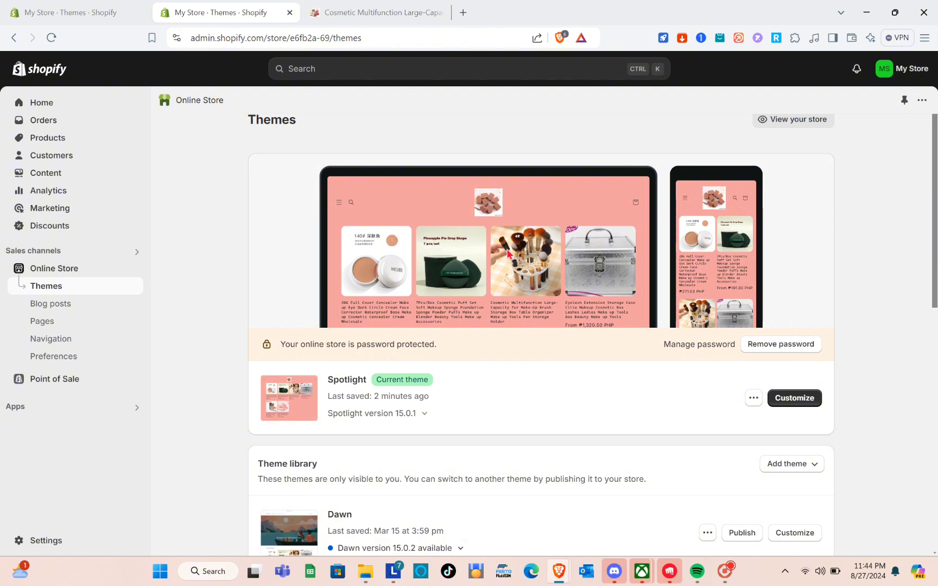
- View the live store from the Themes page, close the old product tab and examine the Eyelash Extension Storage Case product page
click(794, 124)
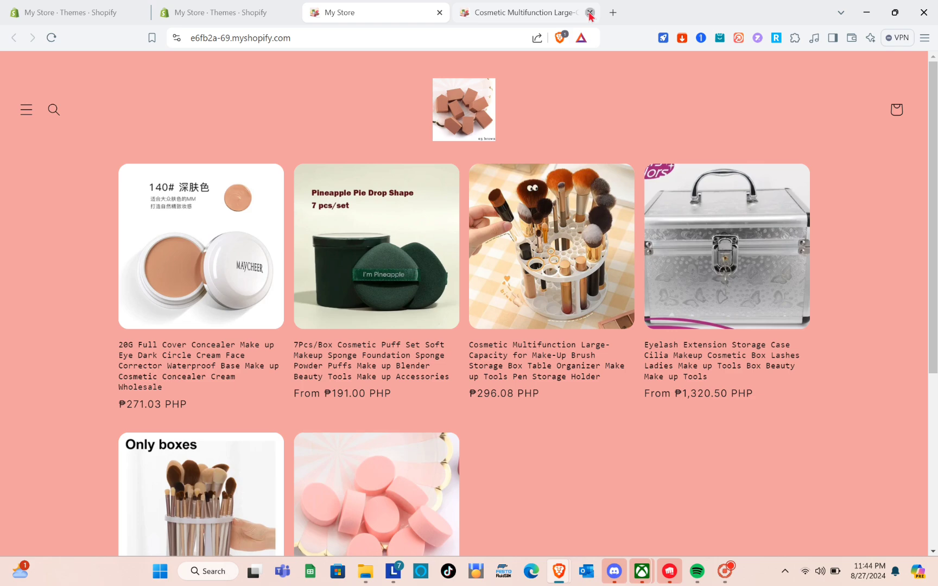
click(590, 13)
click(720, 280)
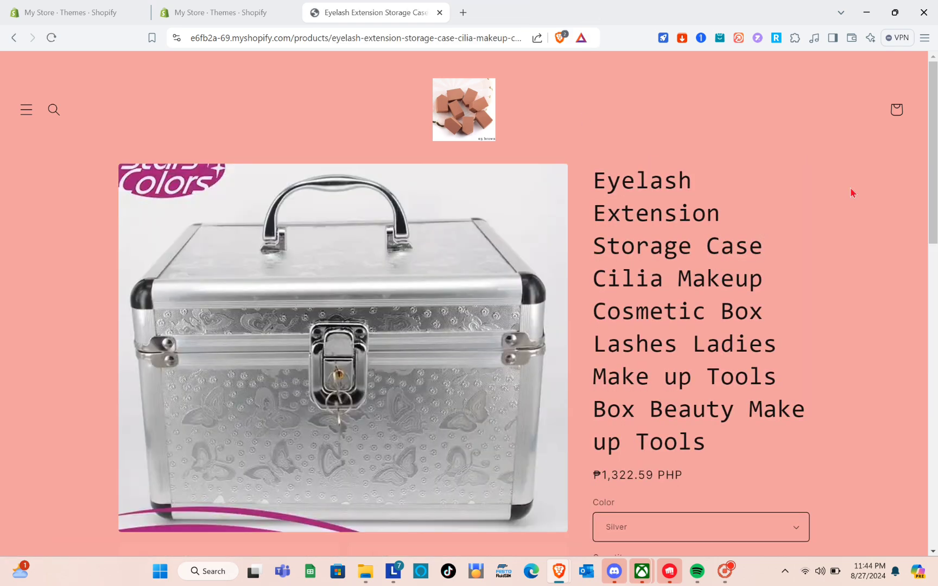
scroll(676, 284, down, 10)
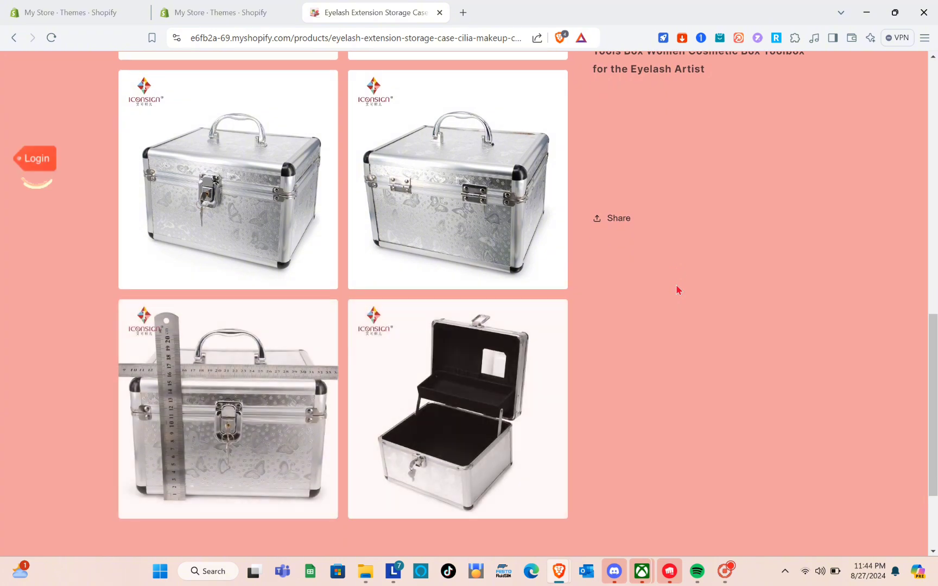
scroll(676, 284, up, 2)
scroll(676, 285, up, 8)
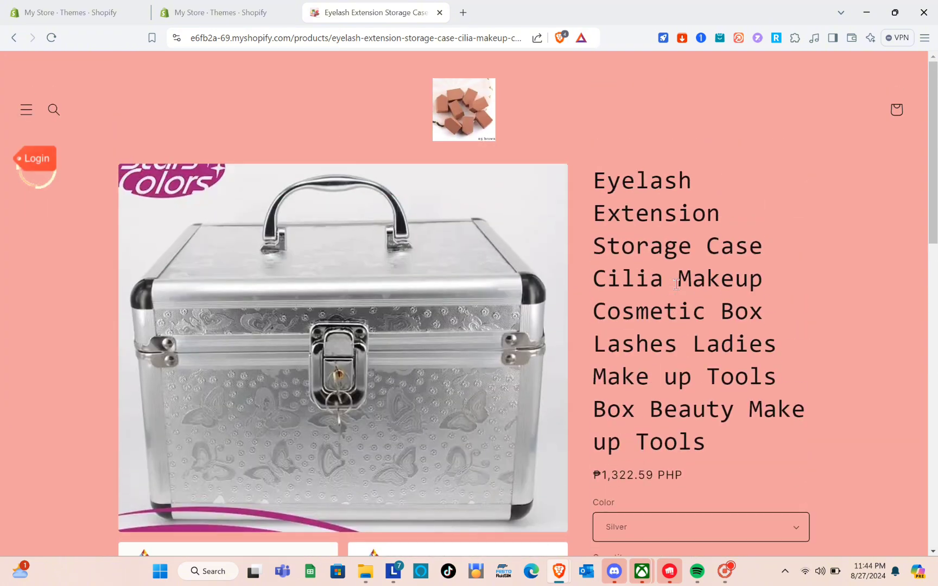